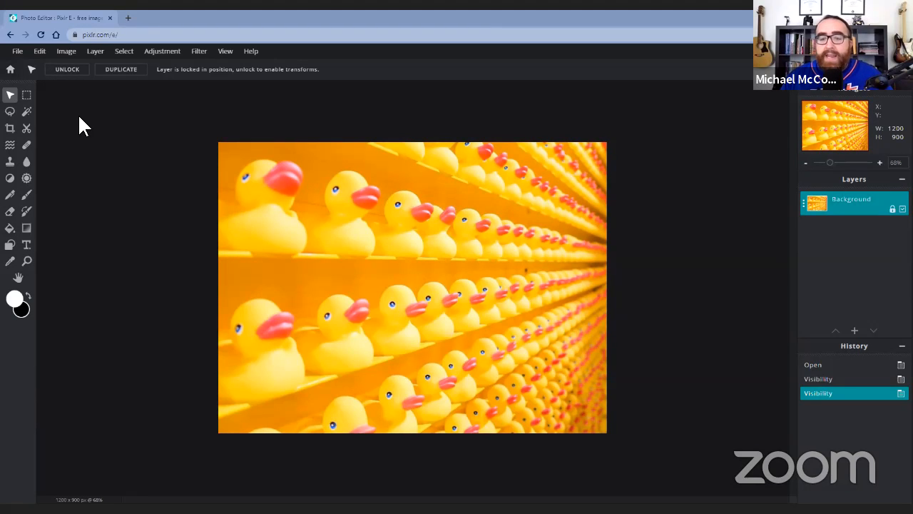
Open Waning Gibbous Moon.jpg from the Photo Editing Work Files folder on the Desktop and close the rubber duck image.
left_click(21, 55)
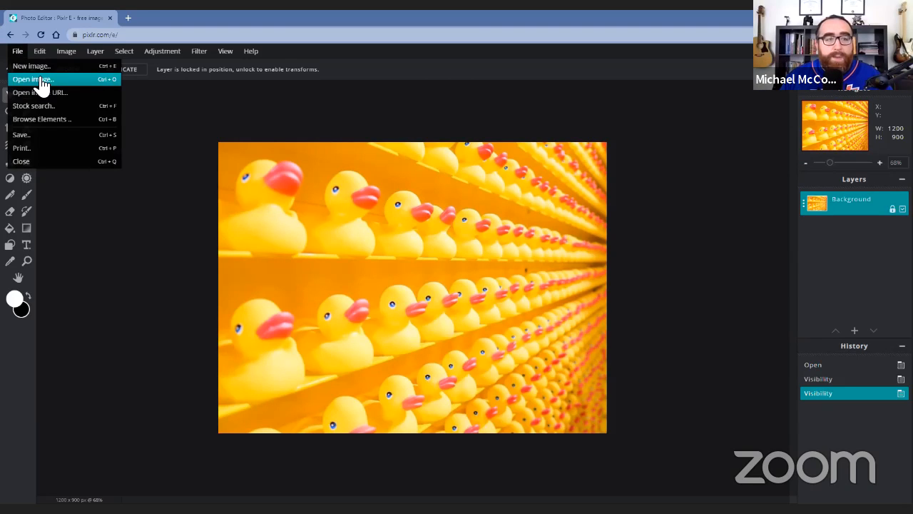
left_click(43, 84)
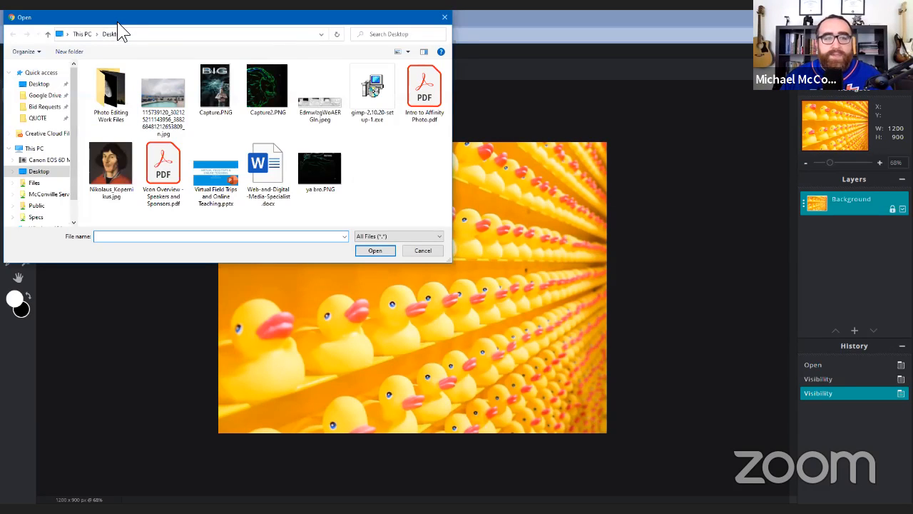
left_click_drag(118, 21, 140, 80)
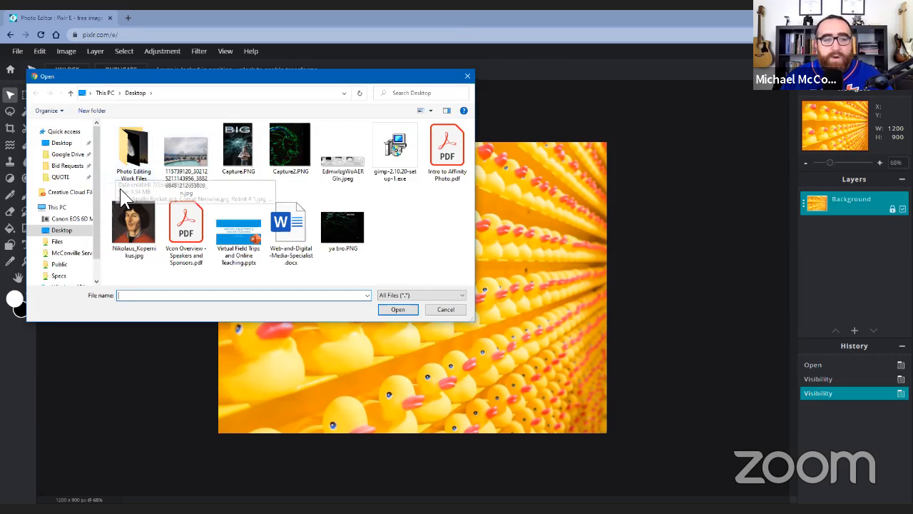
left_click(136, 162)
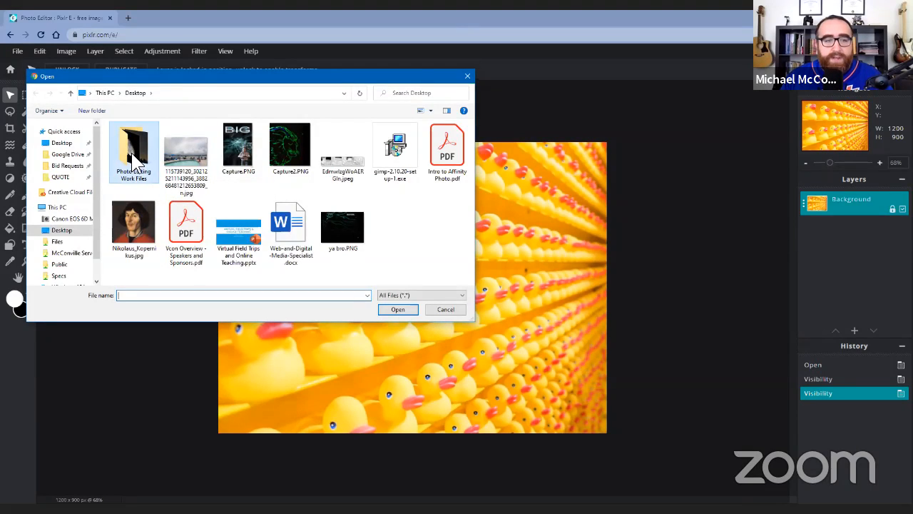
double_click(133, 154)
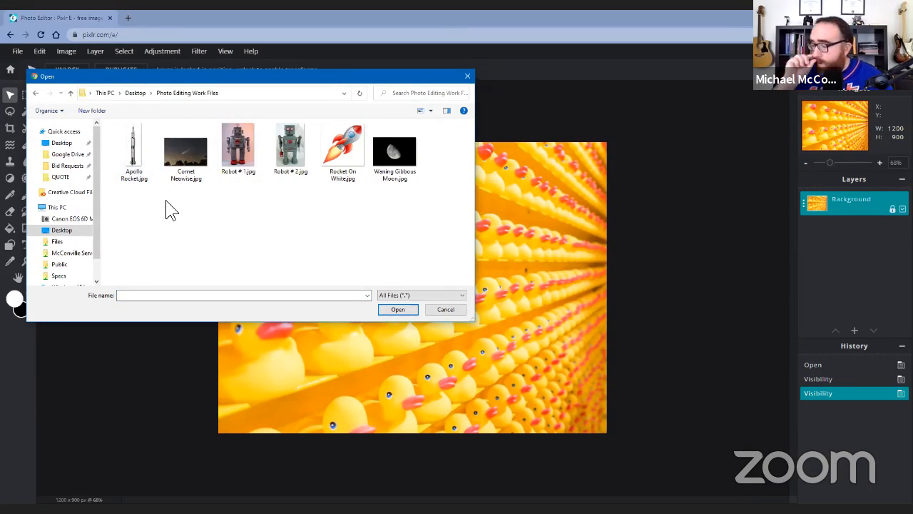
left_click(397, 159)
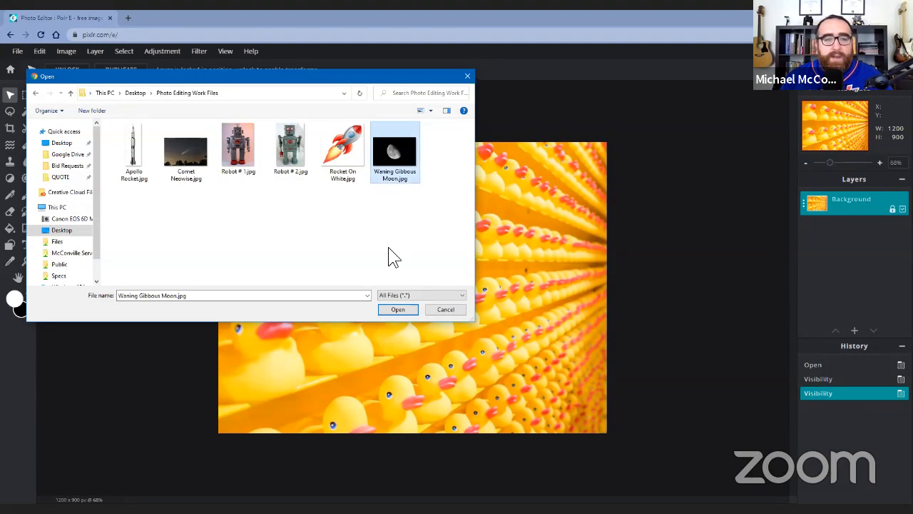
left_click(391, 309)
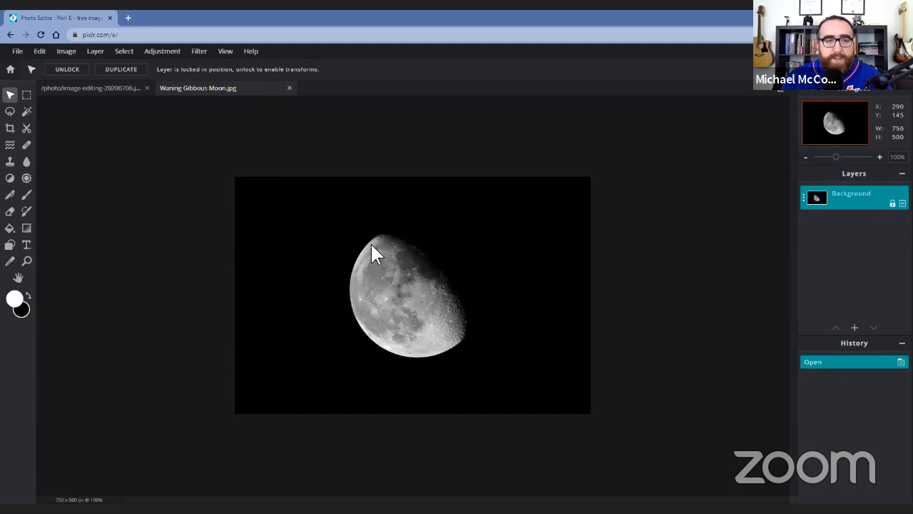
left_click(147, 88)
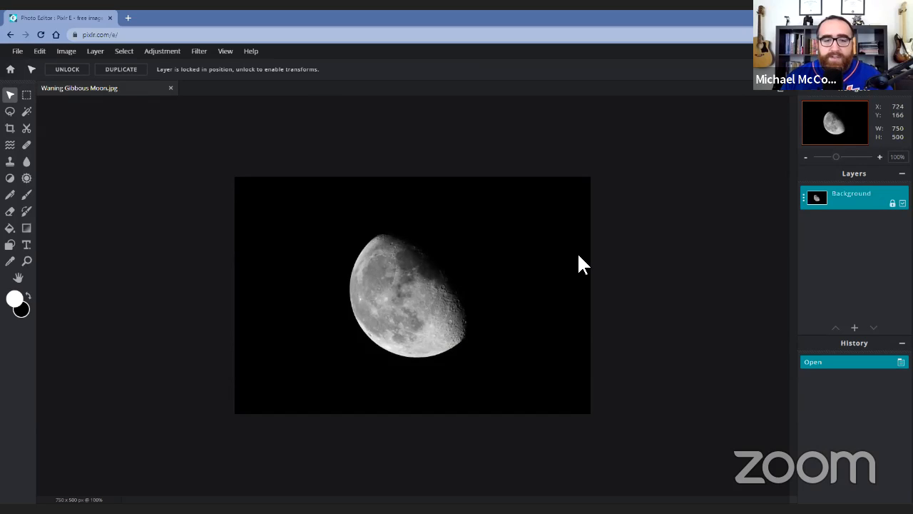
Set the moon image's new width to 512 pixels in Resize Image, with proportions constrained.
left_click(74, 60)
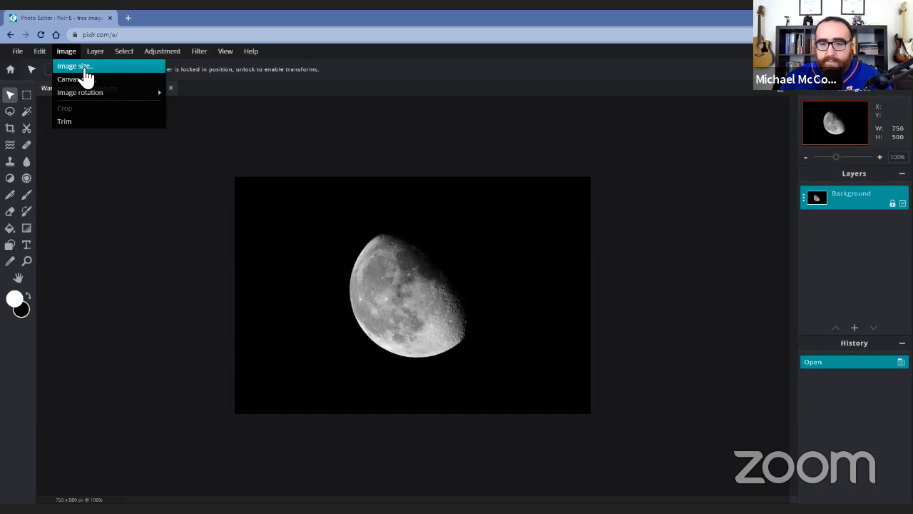
left_click(78, 67)
left_click_drag(439, 209, 389, 220)
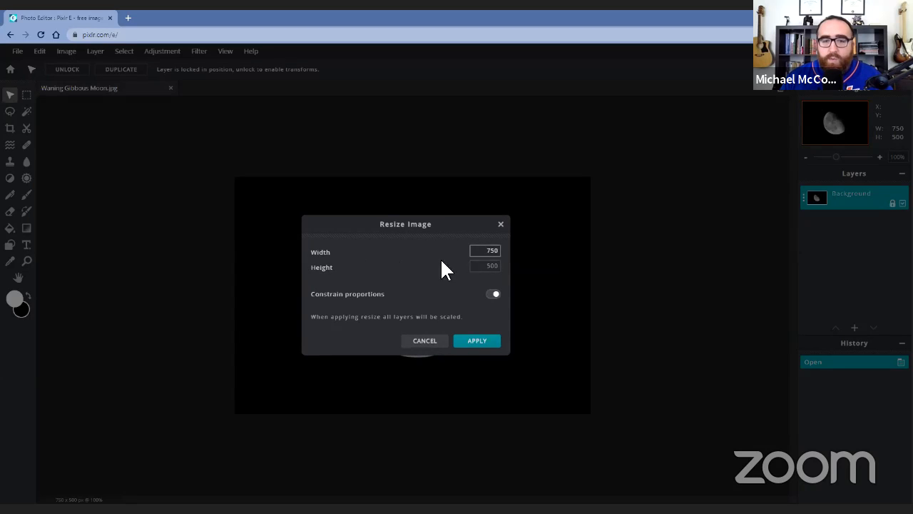
left_click(493, 251)
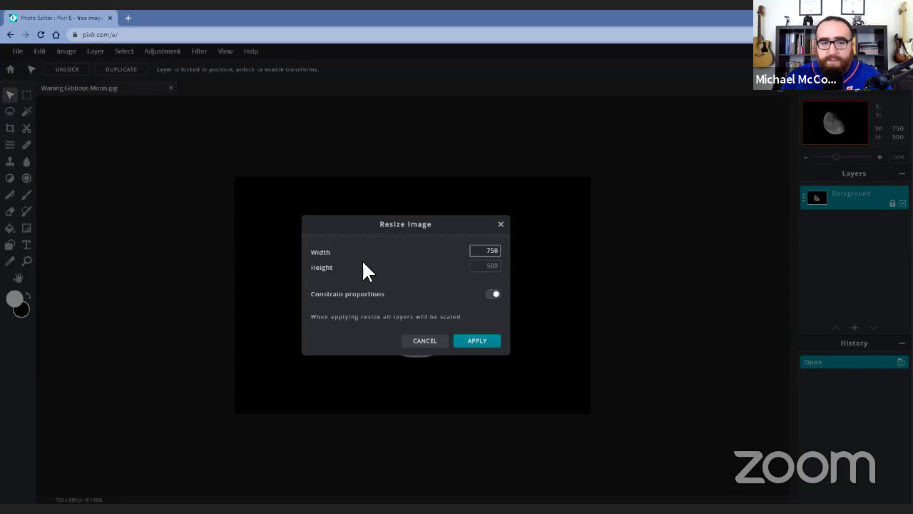
key("Tab")
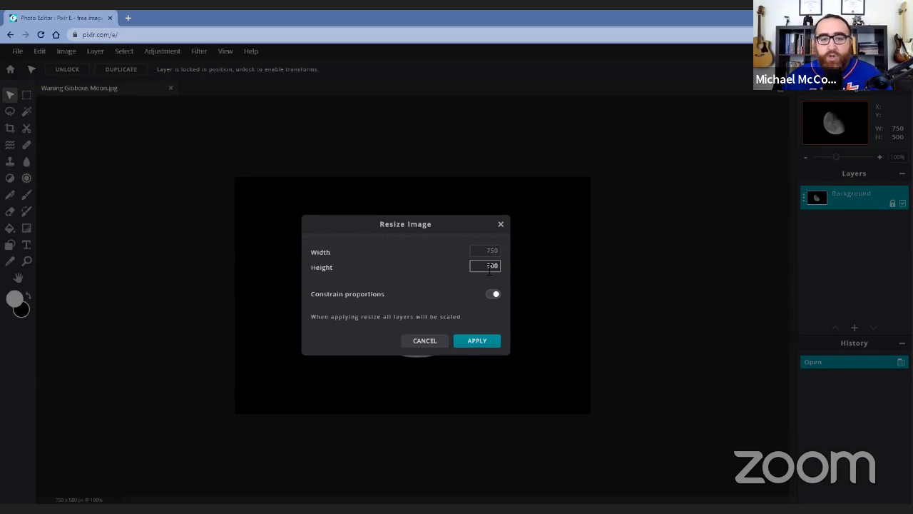
key("shift+Tab")
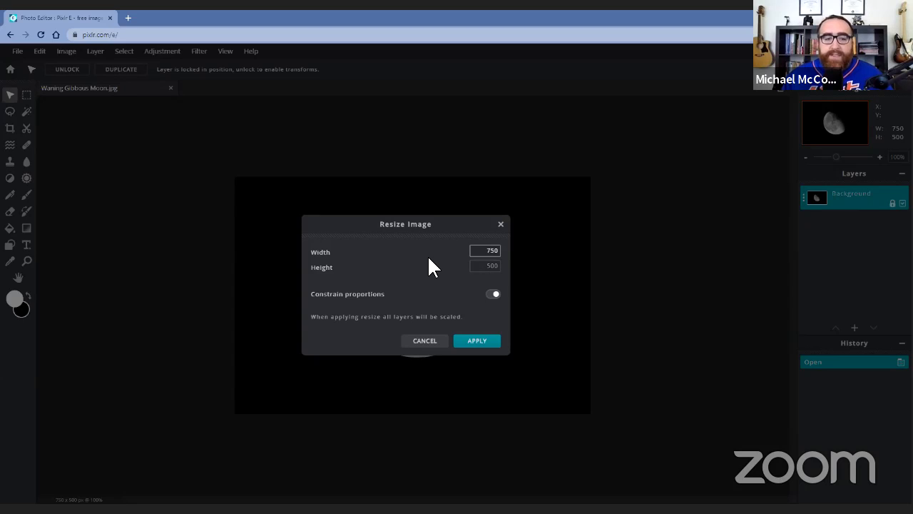
left_click(427, 255)
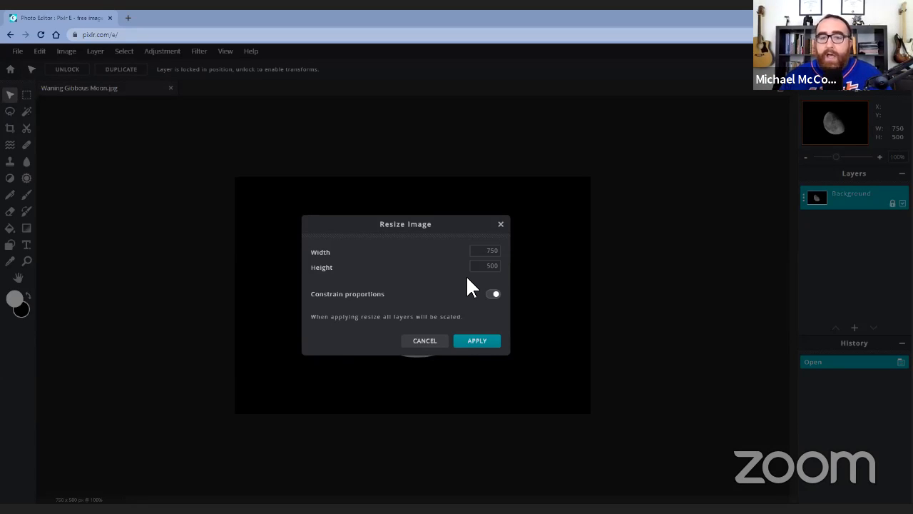
left_click(485, 254)
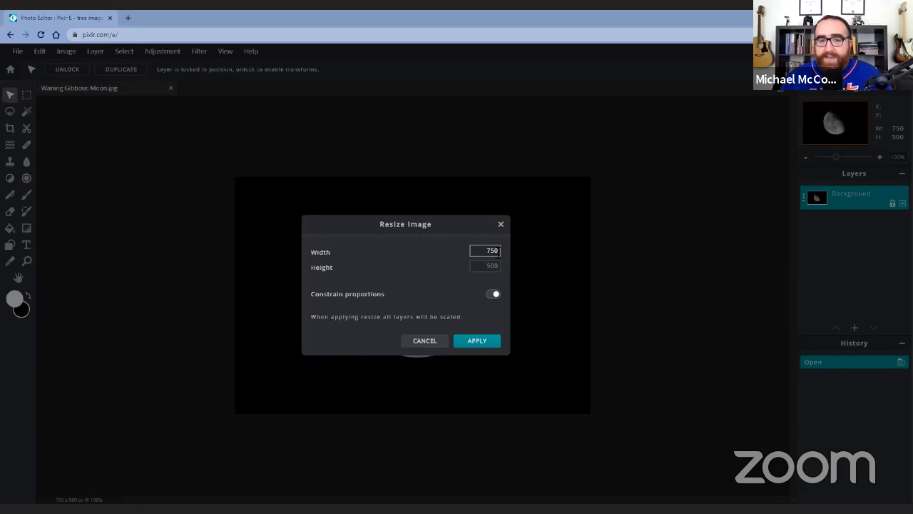
left_click(489, 250)
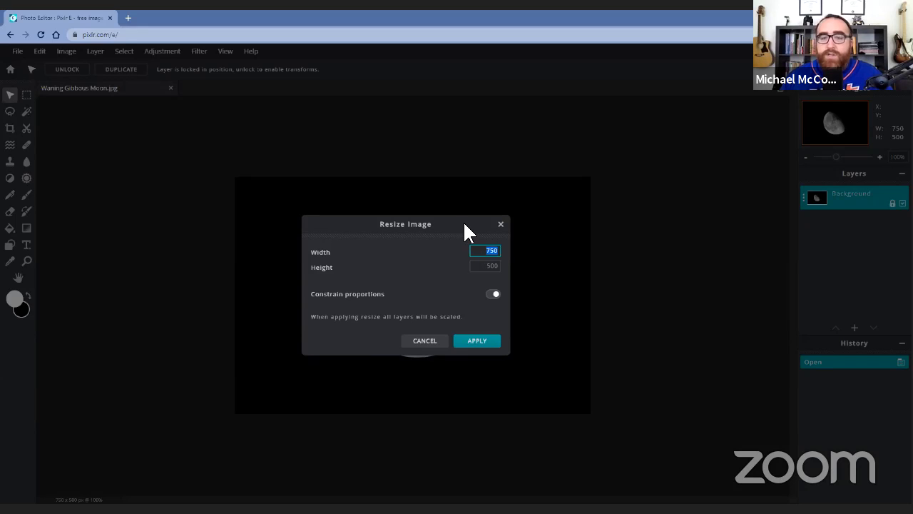
type("512")
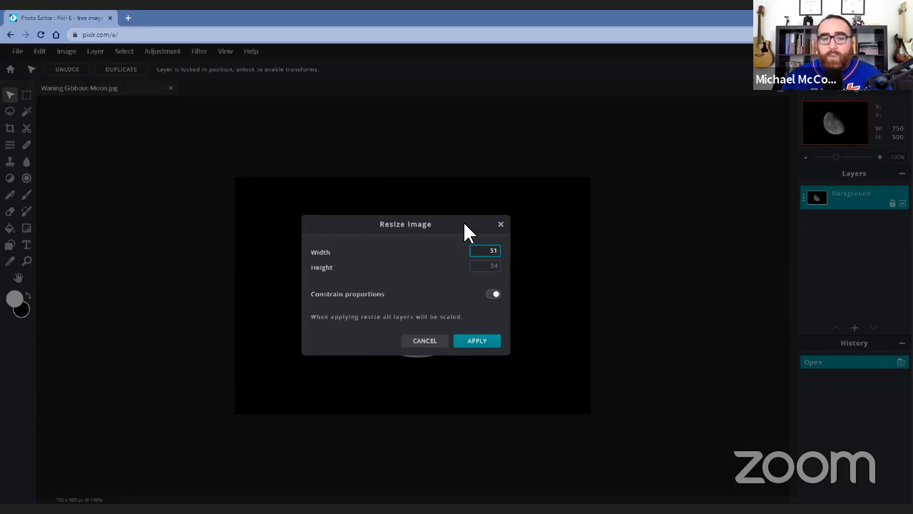
left_click(443, 289)
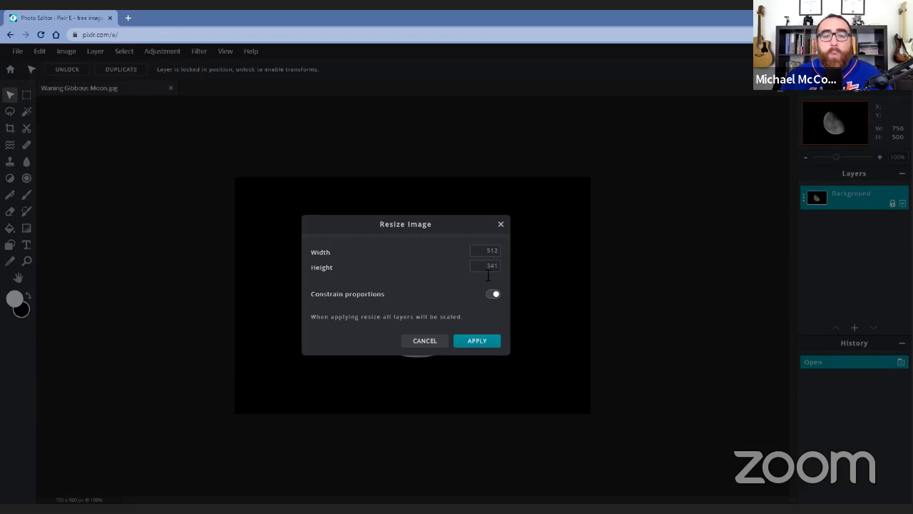
Review the proportional width and height values and apply the resize to the moon image.
left_click(482, 250)
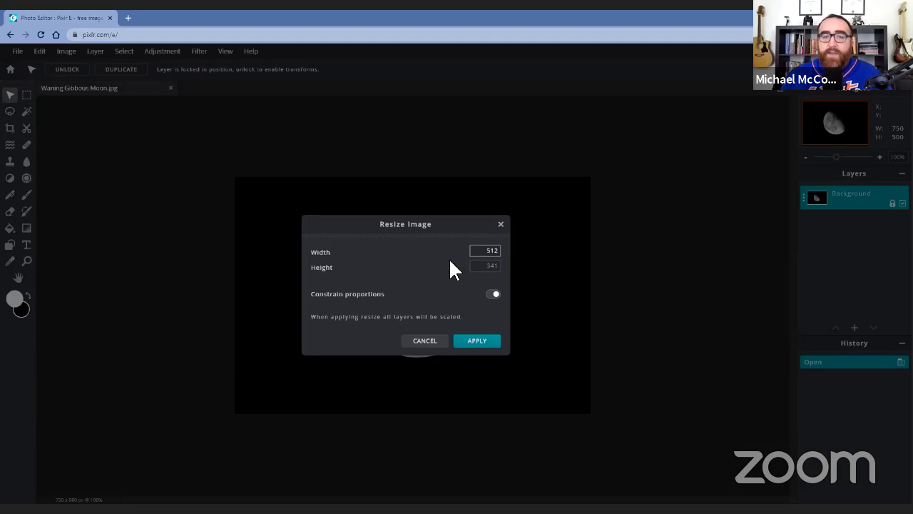
left_click(486, 266)
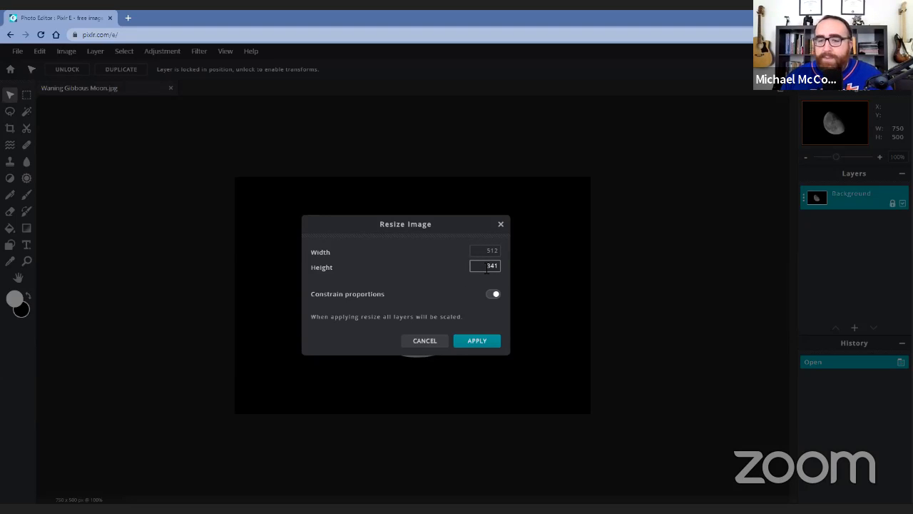
left_click(487, 250)
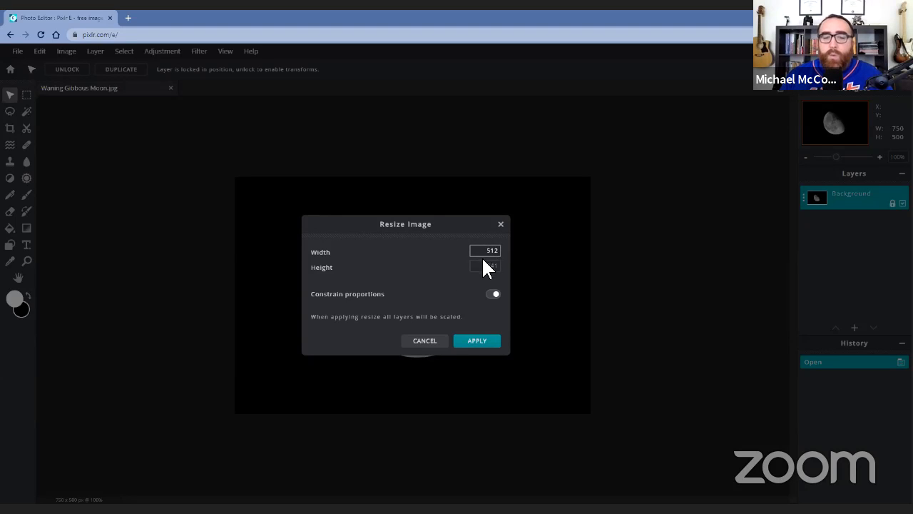
left_click(491, 267)
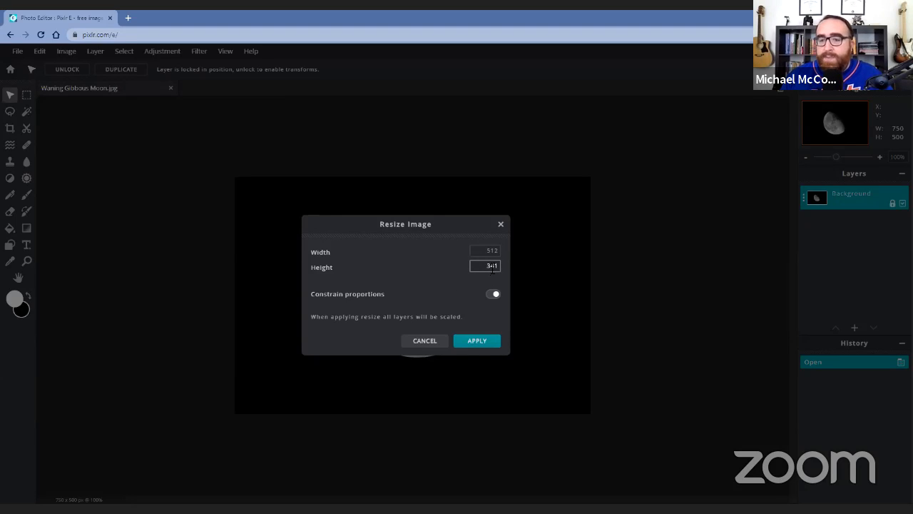
key("shift+Tab")
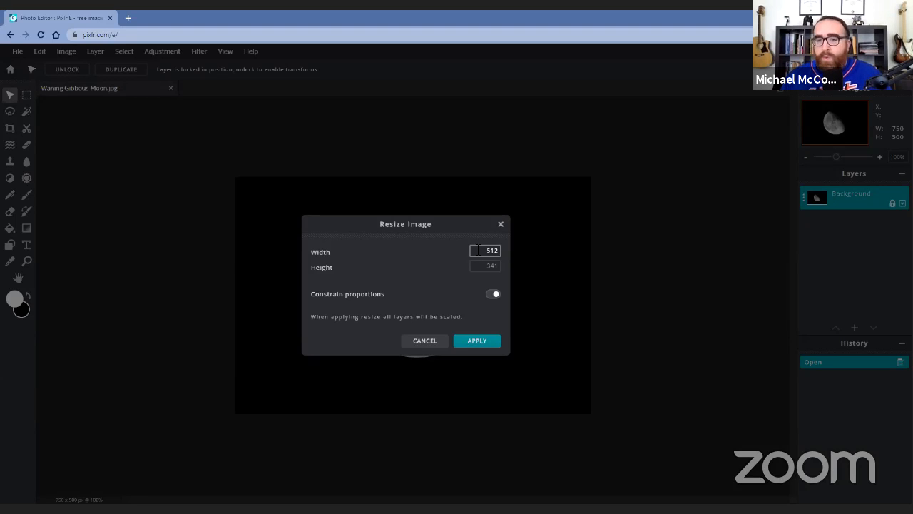
left_click(471, 343)
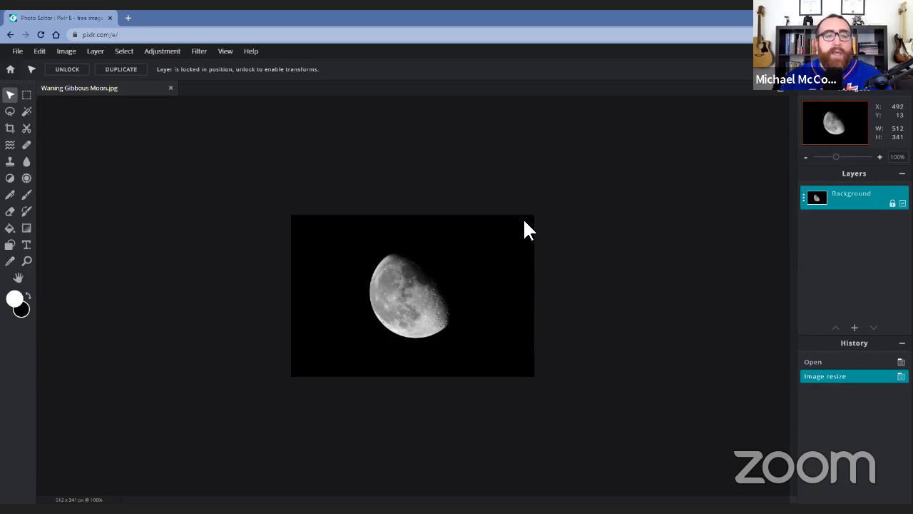
Resize the canvas to a height of 512 pixels, using the centre anchor point and keeping the width at 512.
left_click(71, 54)
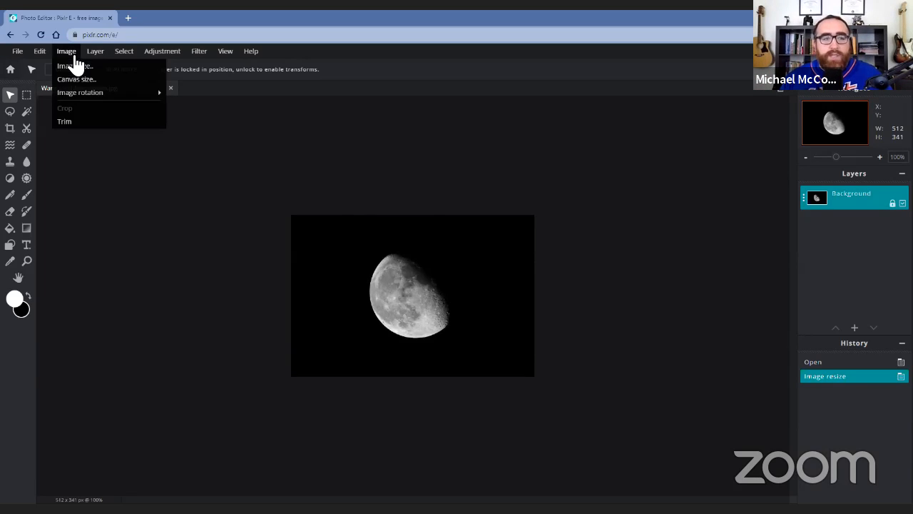
left_click(105, 80)
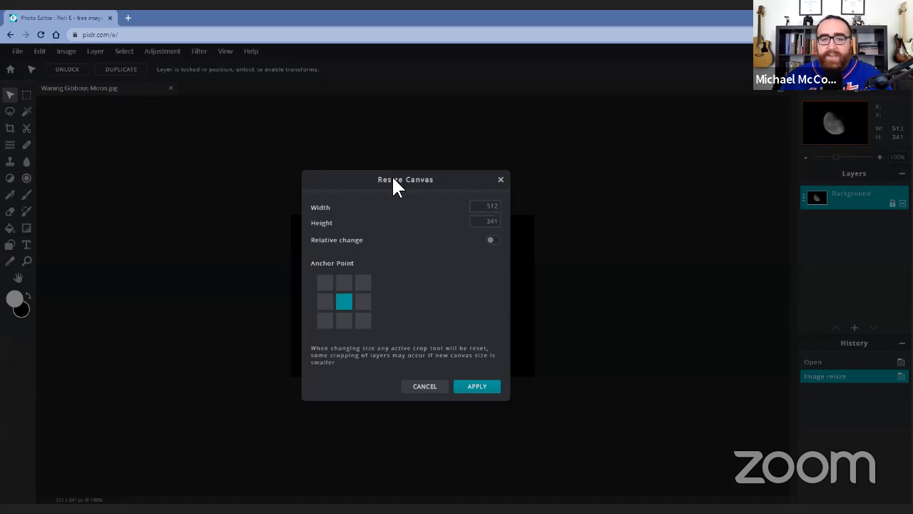
left_click_drag(391, 175, 580, 95)
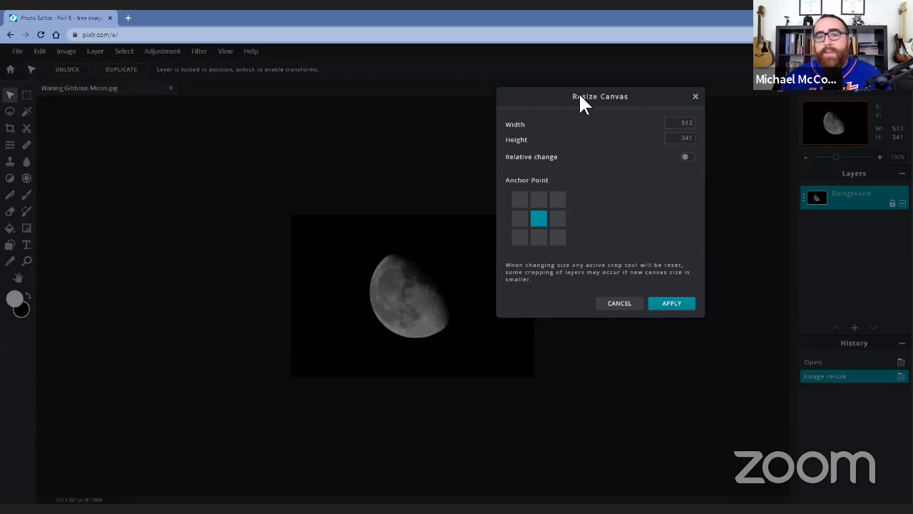
left_click_drag(580, 98, 543, 98)
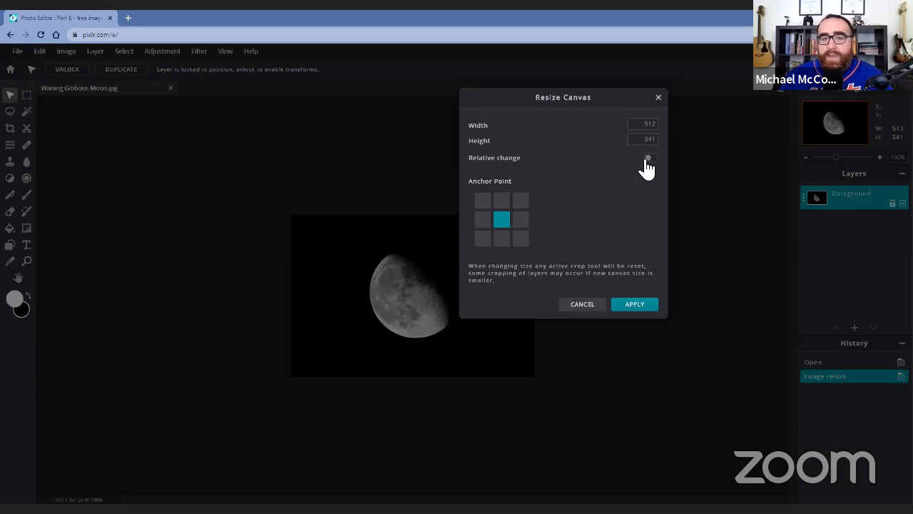
left_click(642, 124)
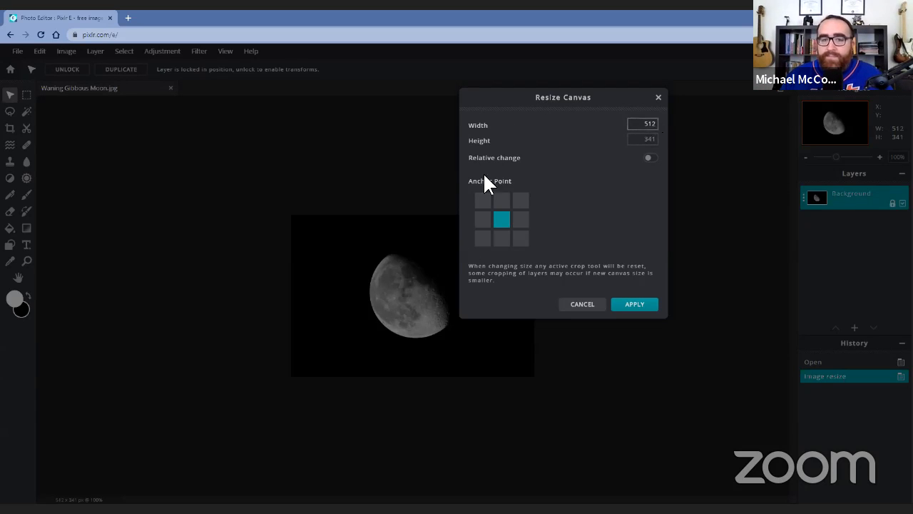
left_click(484, 175)
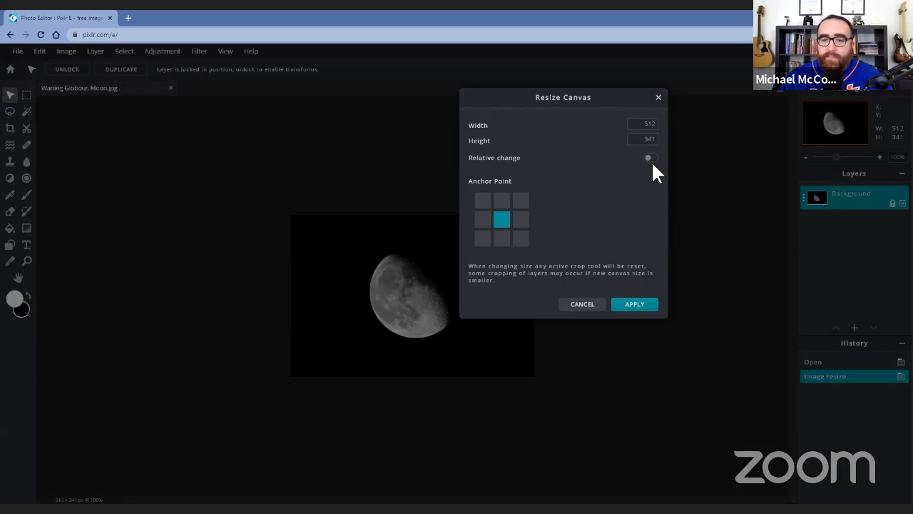
left_click(635, 142)
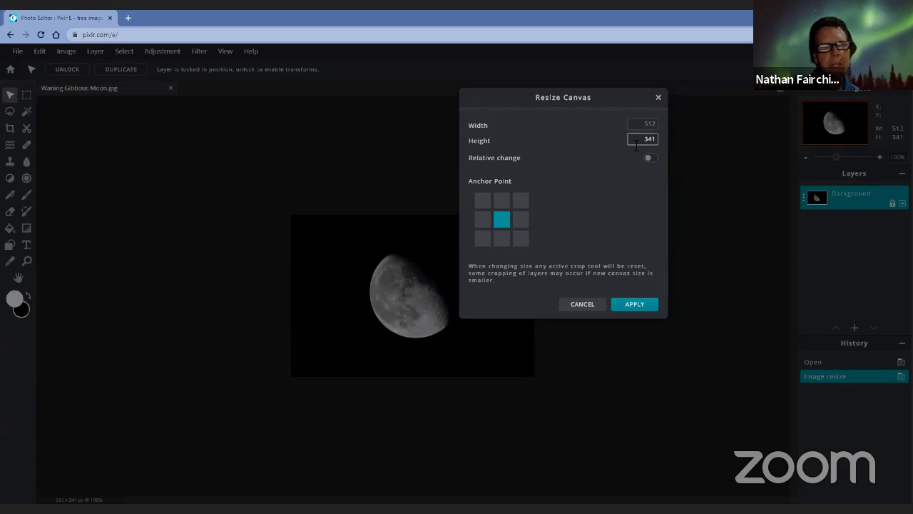
double_click(648, 141)
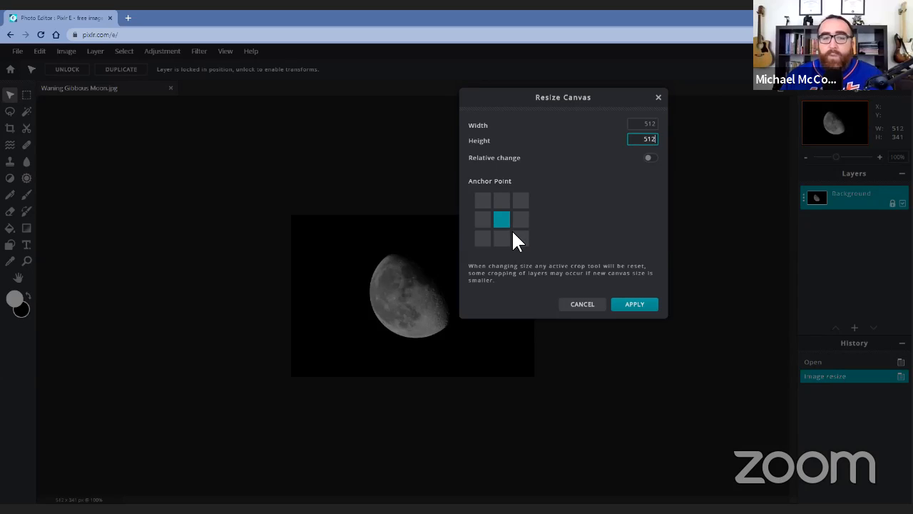
left_click(271, 211)
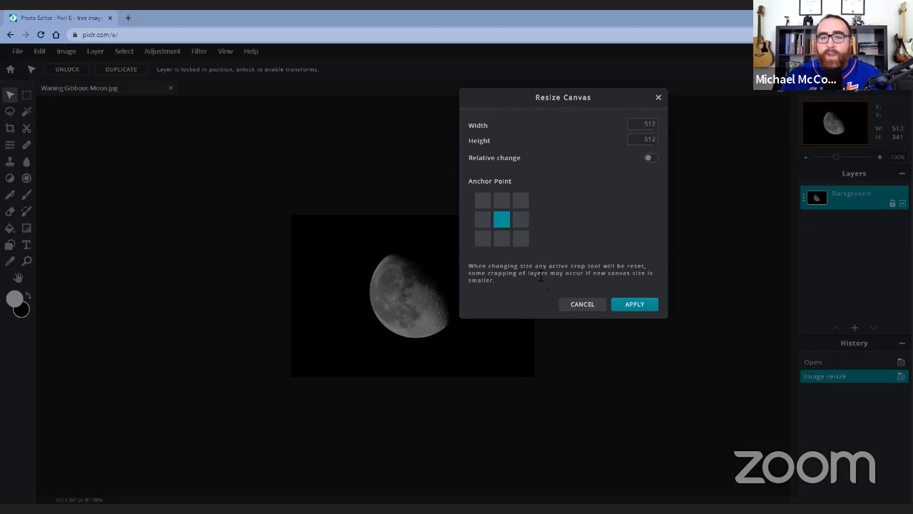
left_click(642, 124)
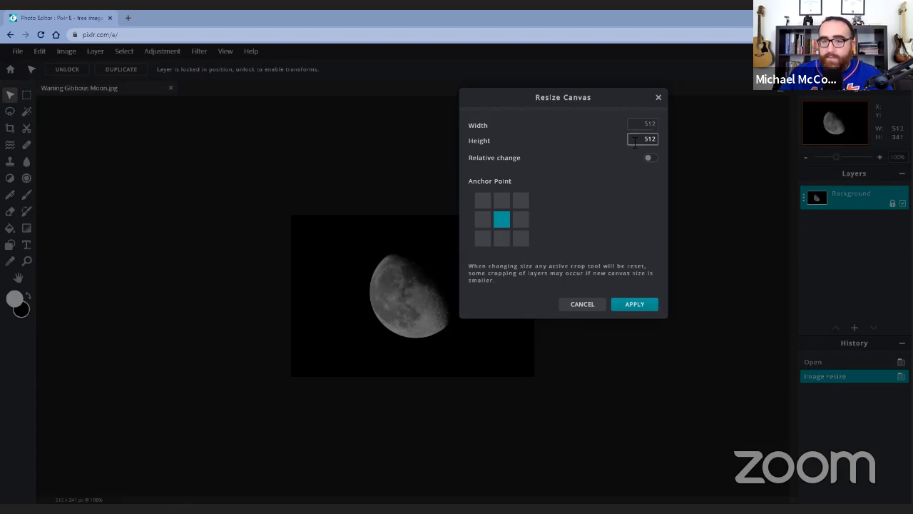
left_click(642, 305)
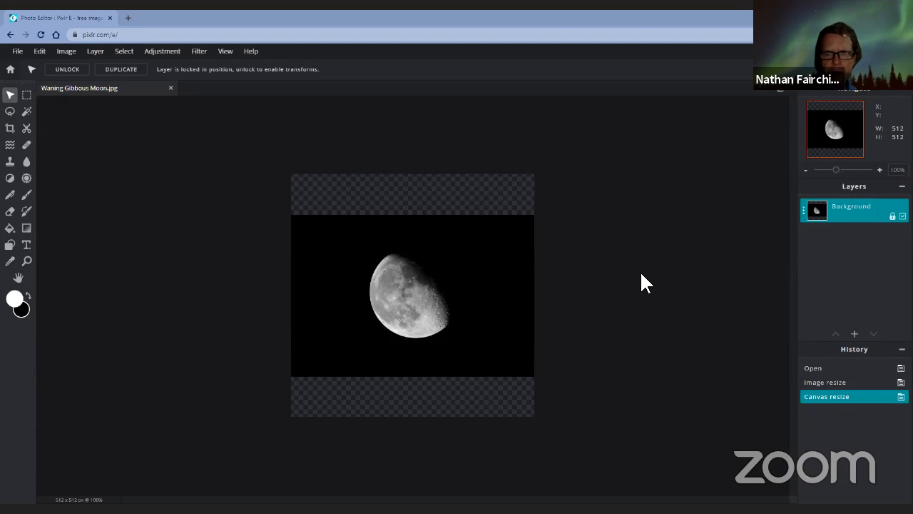
Review the Resize Canvas width, height and anchor point settings and apply them unchanged.
left_click(73, 56)
left_click(82, 82)
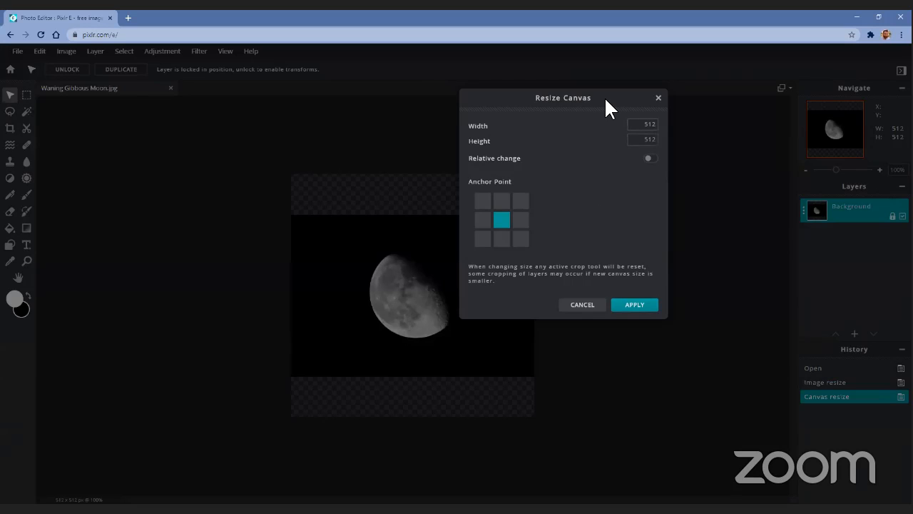
left_click_drag(604, 96, 610, 84)
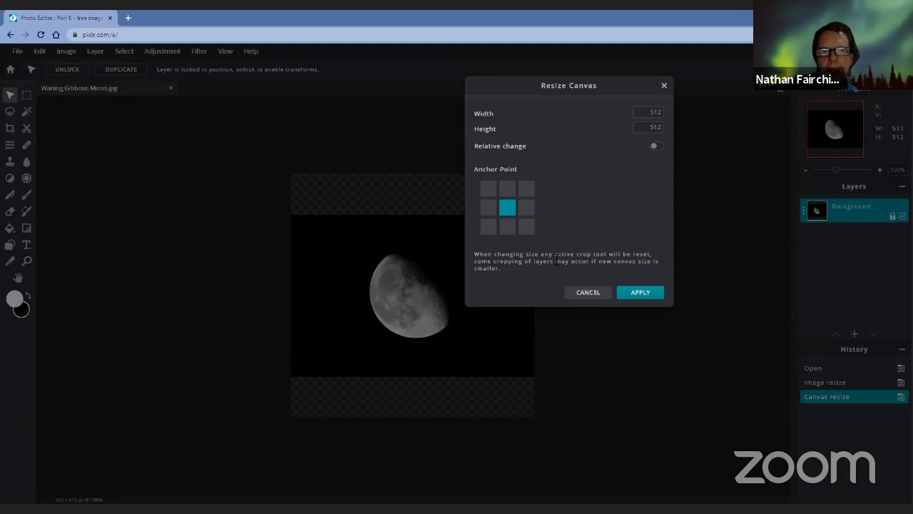
left_click(654, 300)
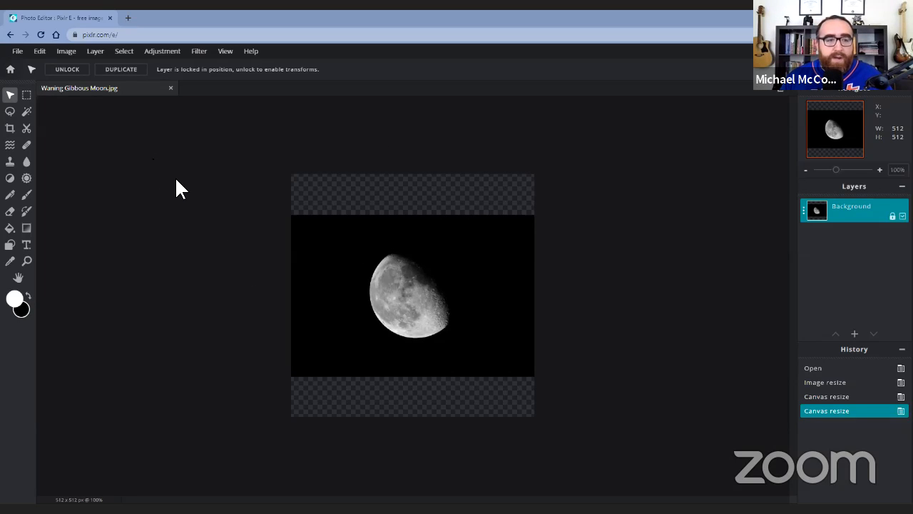
Activate the Fill tool and dismiss the premium advertisement below the moon image.
left_click(10, 229)
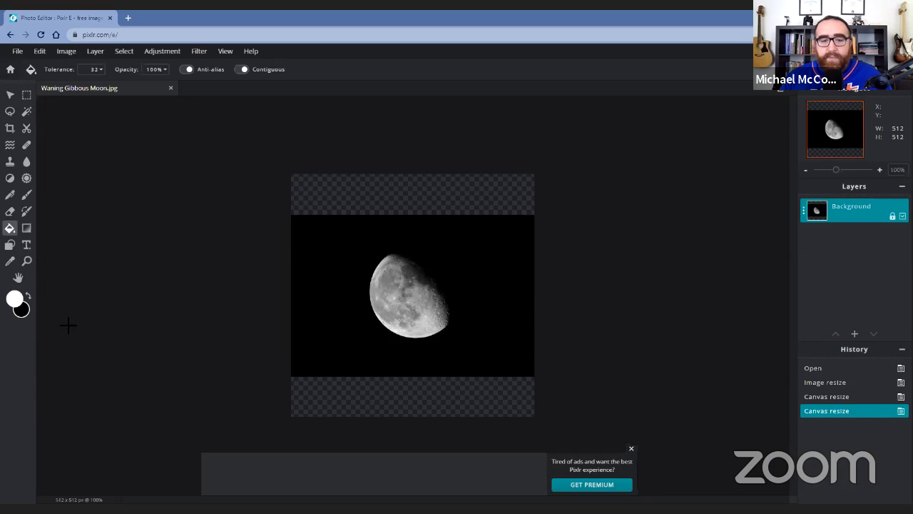
left_click(632, 449)
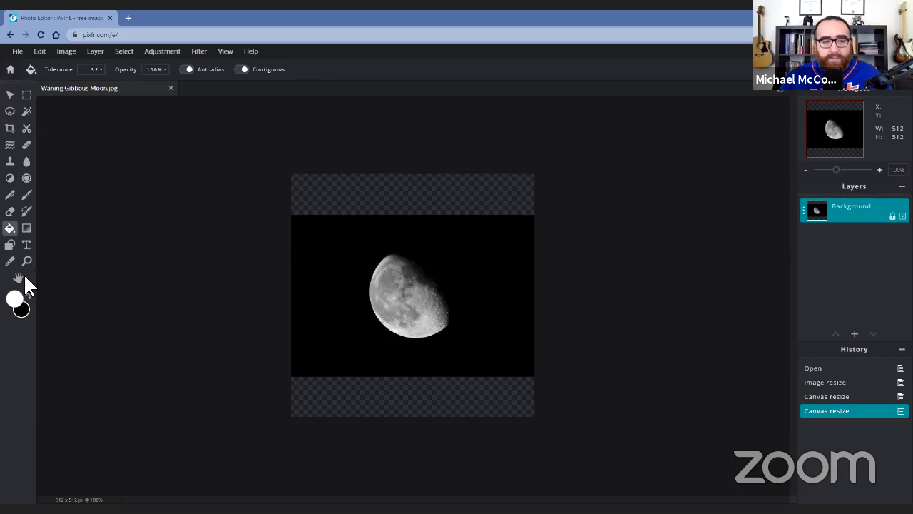
Try to fill the transparent band above the moon photo with white, and undo the fill.
left_click(374, 189)
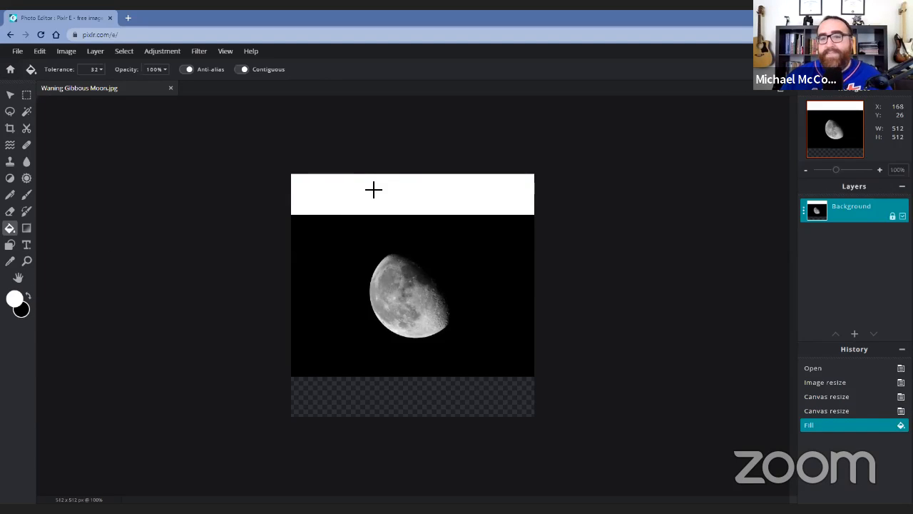
right_click(374, 189)
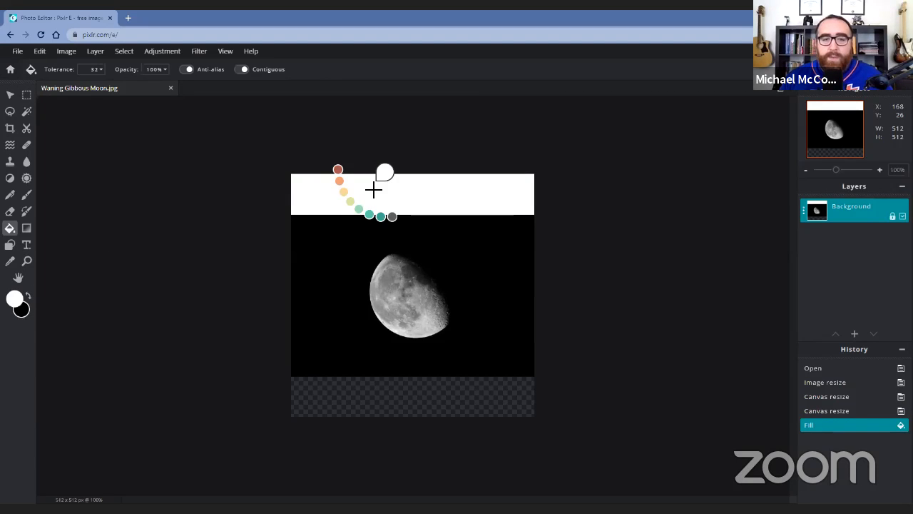
key("ctrl+z")
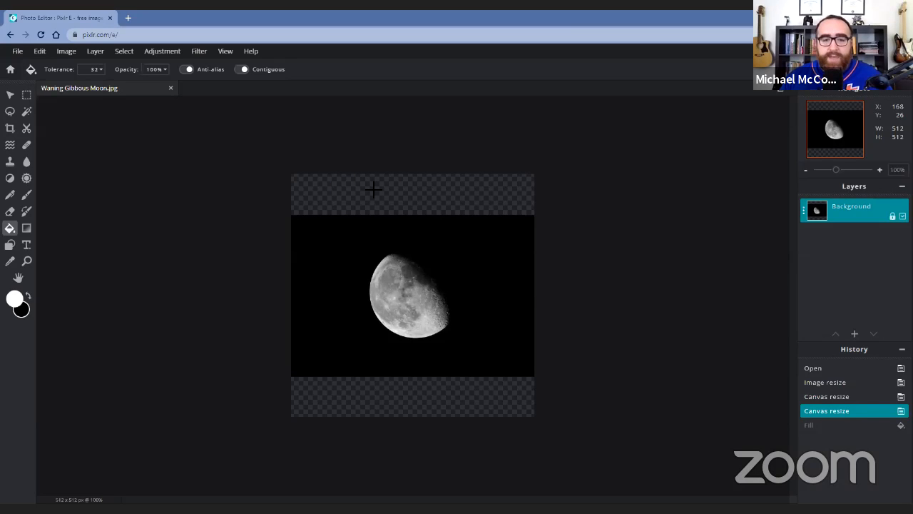
Make black the foreground colour and fill the transparent bands above and below the moon photo with it.
left_click(29, 298)
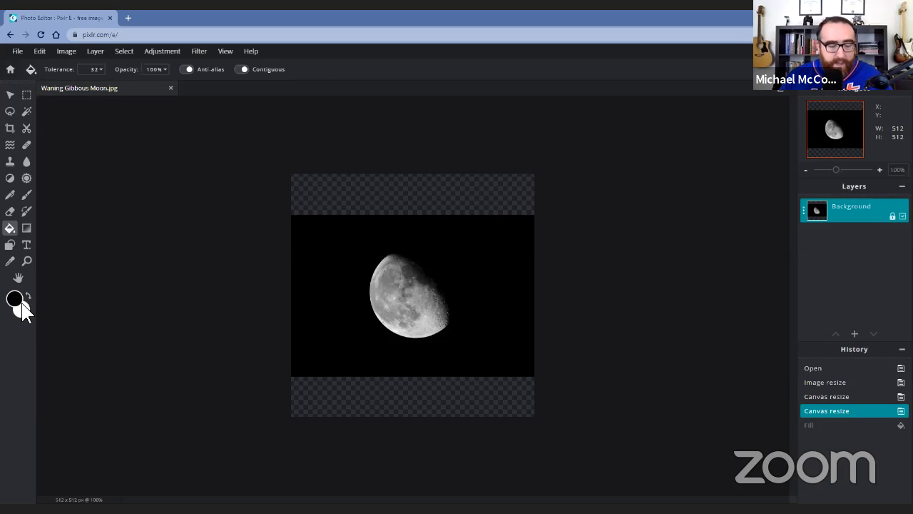
key("x")
key("x")
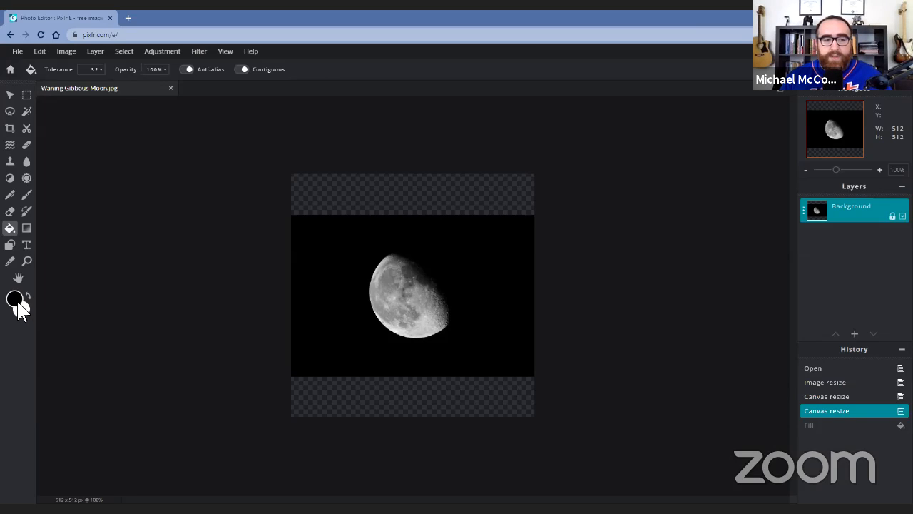
left_click(15, 299)
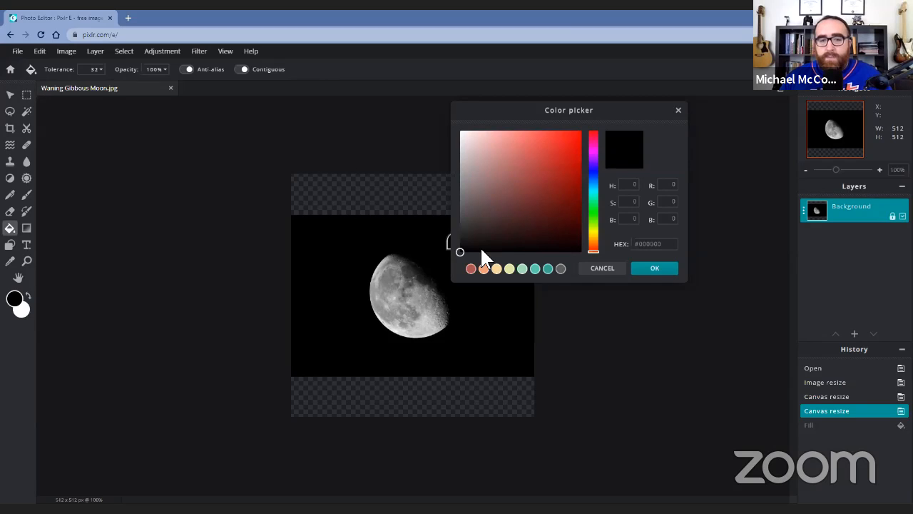
left_click(660, 273)
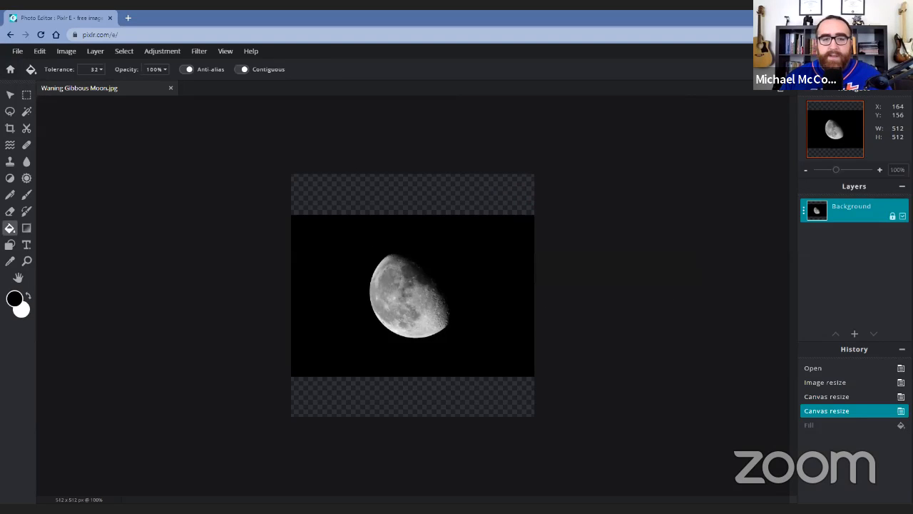
left_click(365, 196)
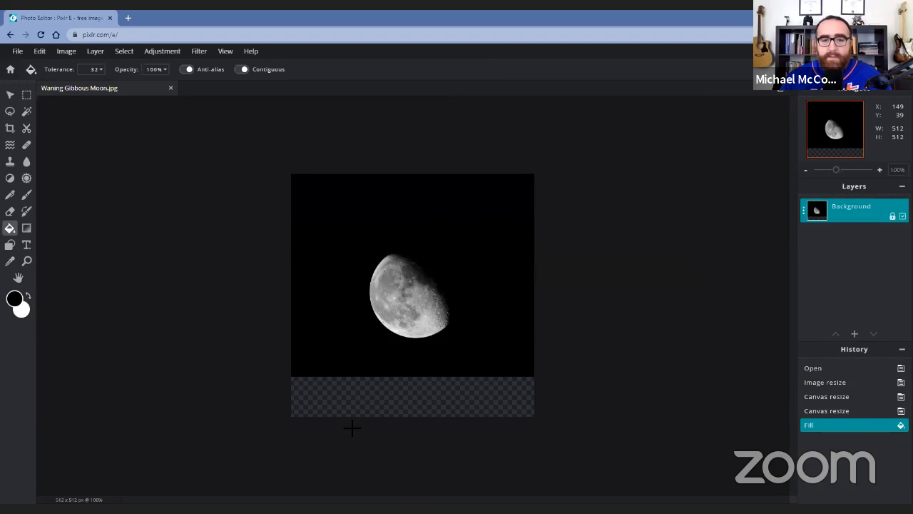
left_click(395, 409)
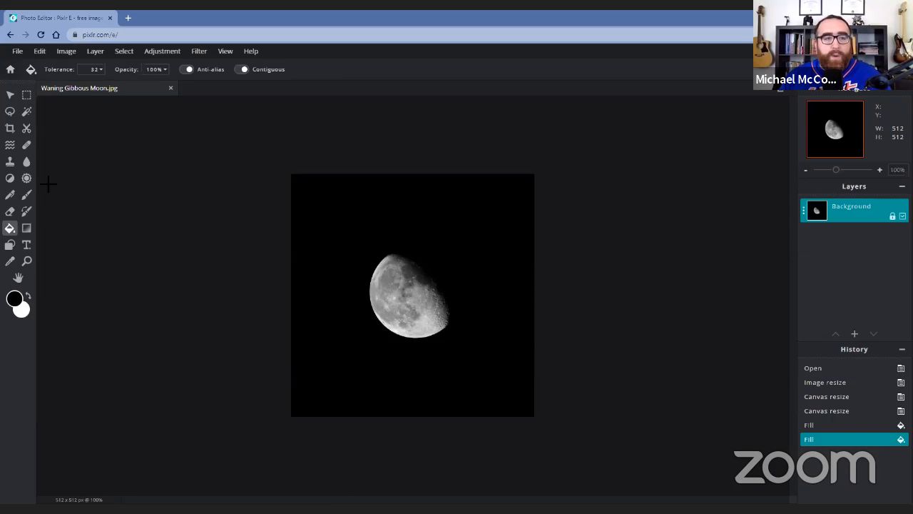
Set up a JPG save named Waning Gibbous Moon 512px at 100% quality, and cancel it.
left_click(18, 51)
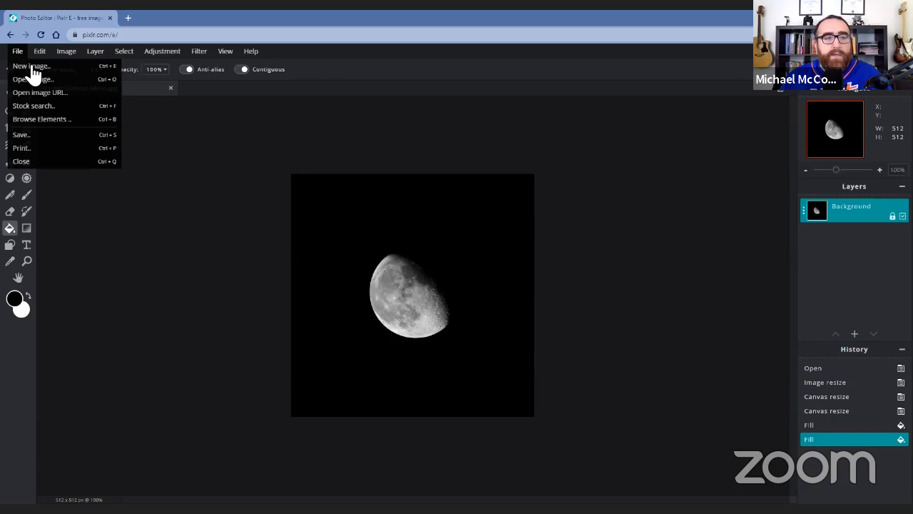
left_click(70, 137)
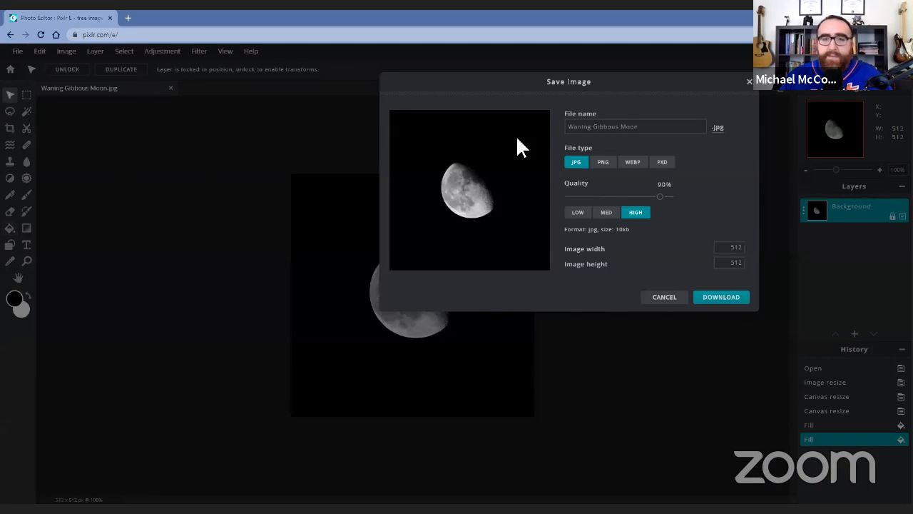
left_click_drag(570, 84, 467, 136)
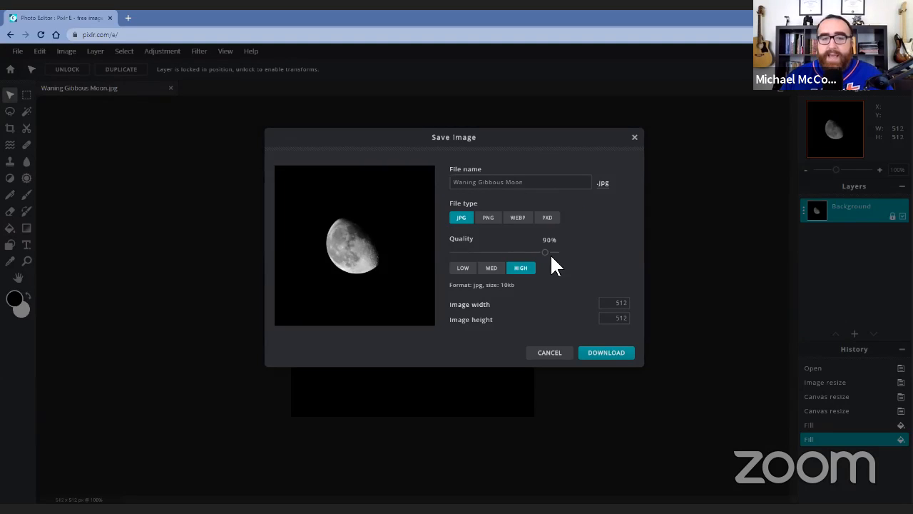
left_click(485, 182)
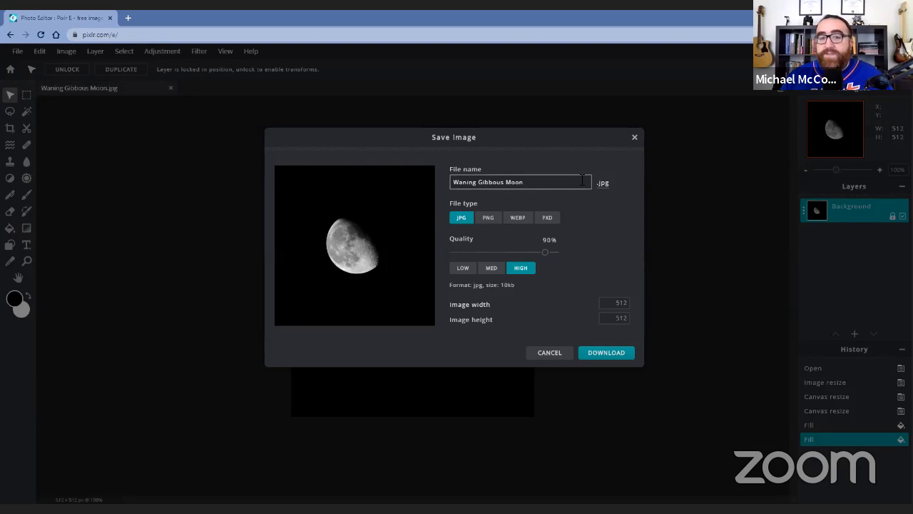
left_click(533, 181)
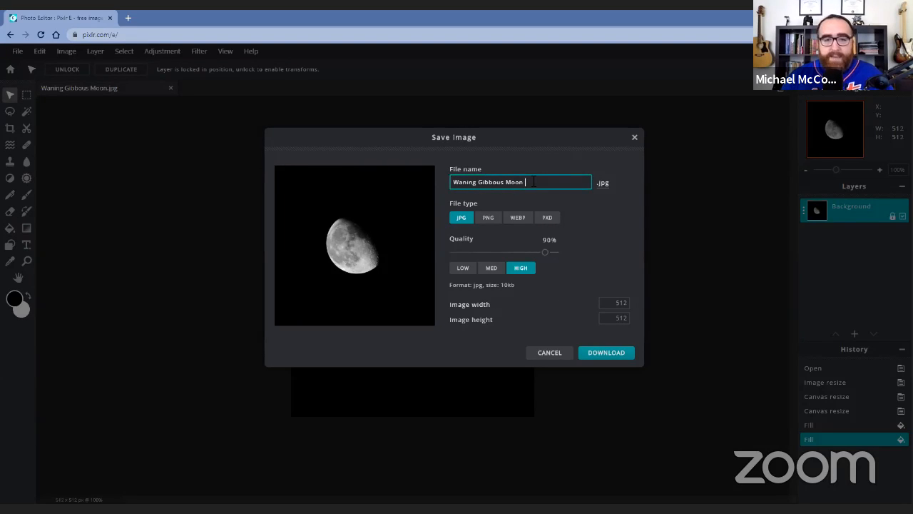
type("512px")
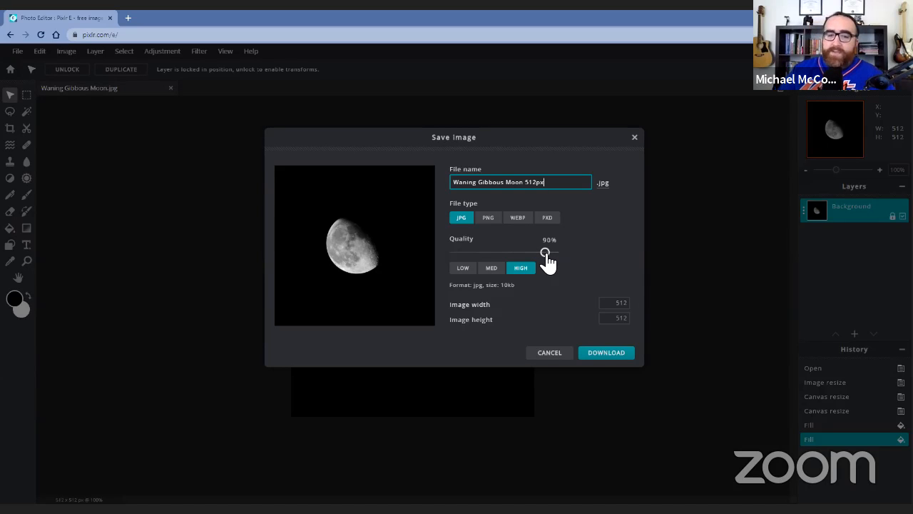
left_click_drag(545, 252, 609, 242)
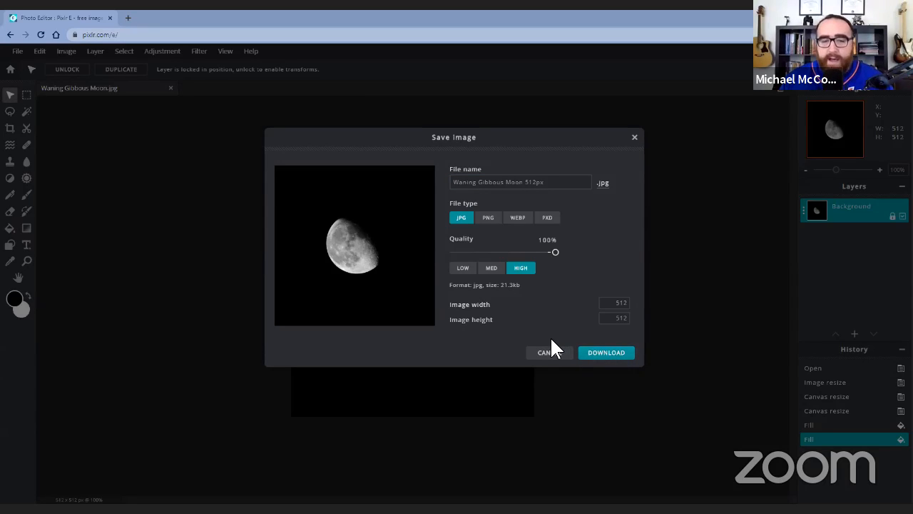
left_click(552, 360)
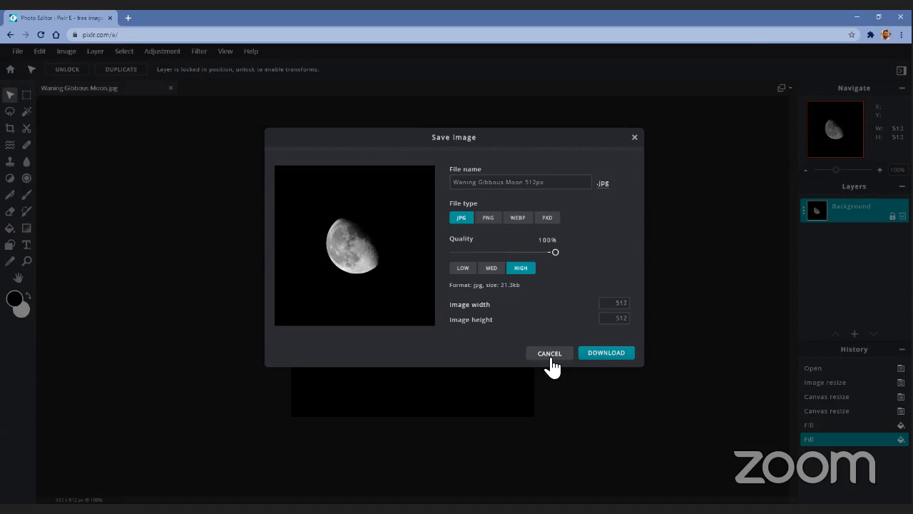
left_click(552, 360)
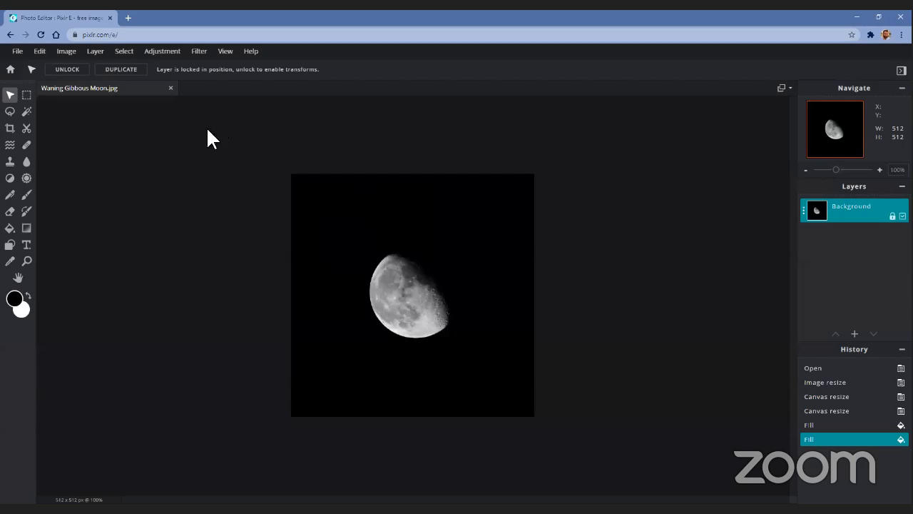
Review the width and height settings in Resize Image and cancel without changing them.
left_click(81, 55)
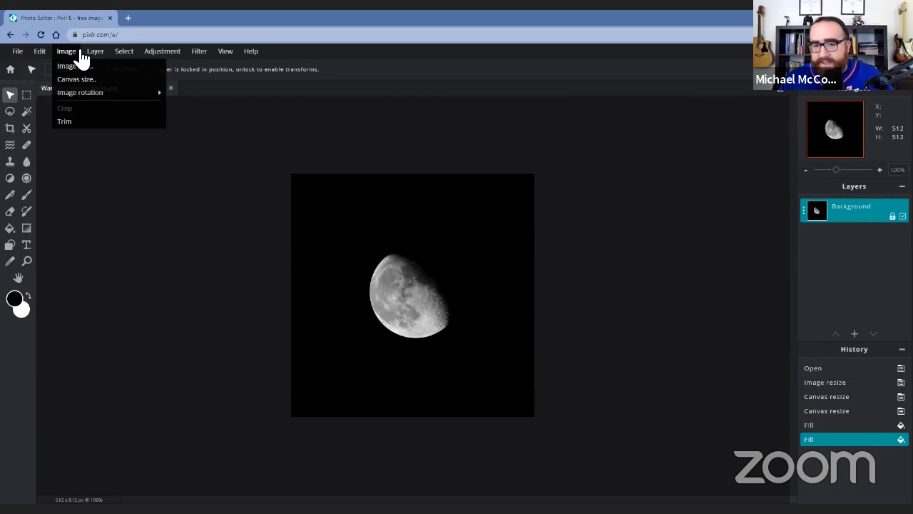
left_click(75, 64)
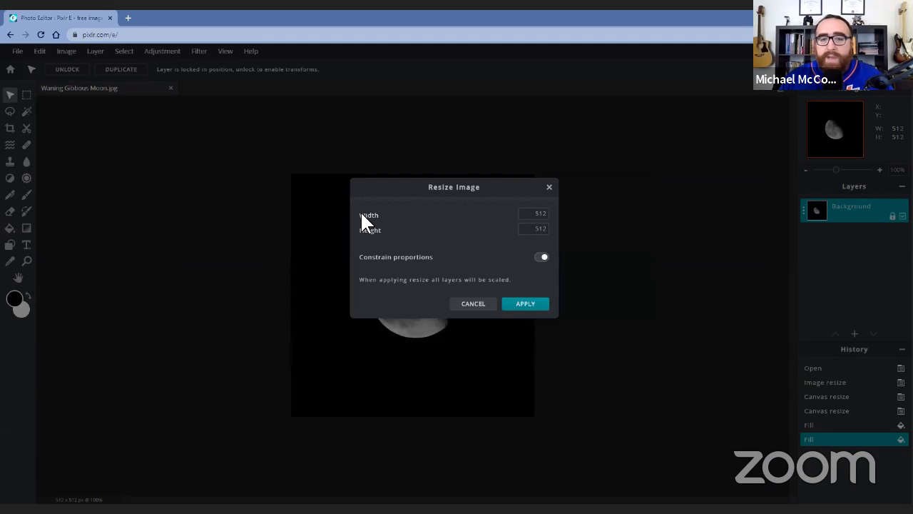
left_click(529, 214)
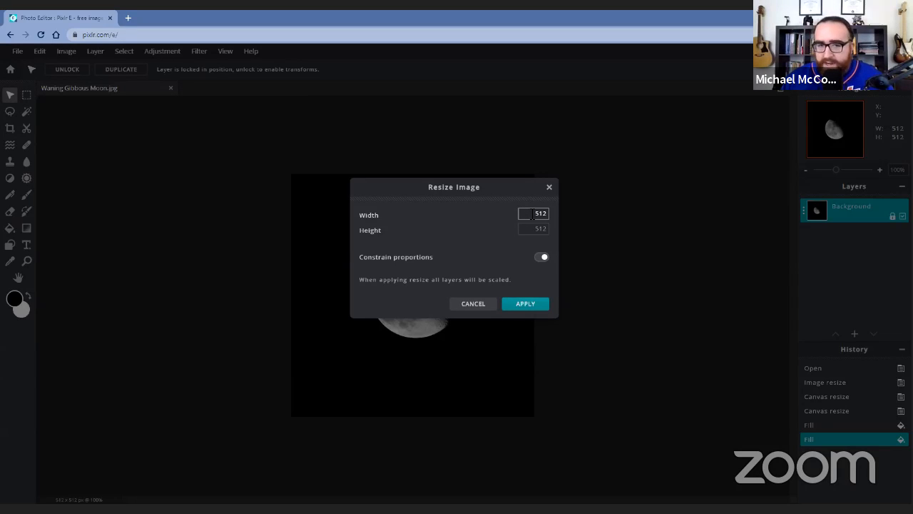
left_click(472, 305)
Examine the anchor point, width and height settings in Resize Canvas and cancel without changes.
left_click(66, 51)
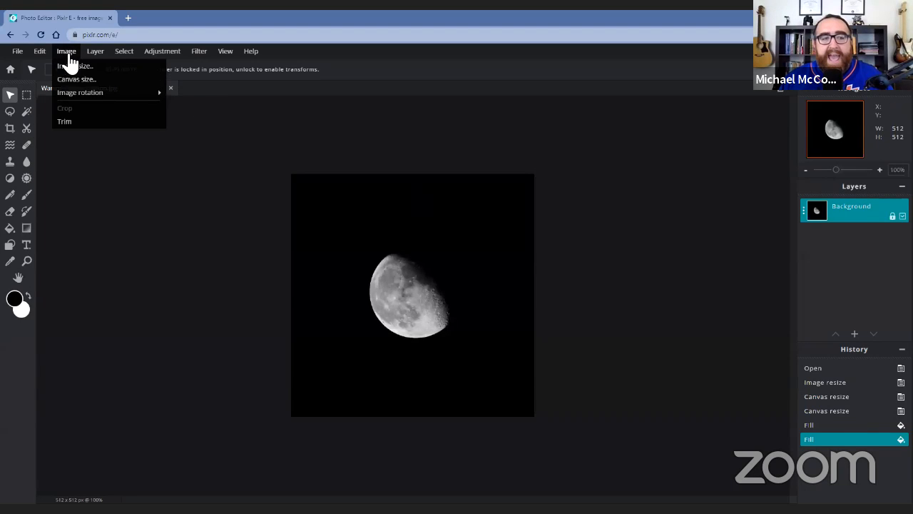
left_click(74, 79)
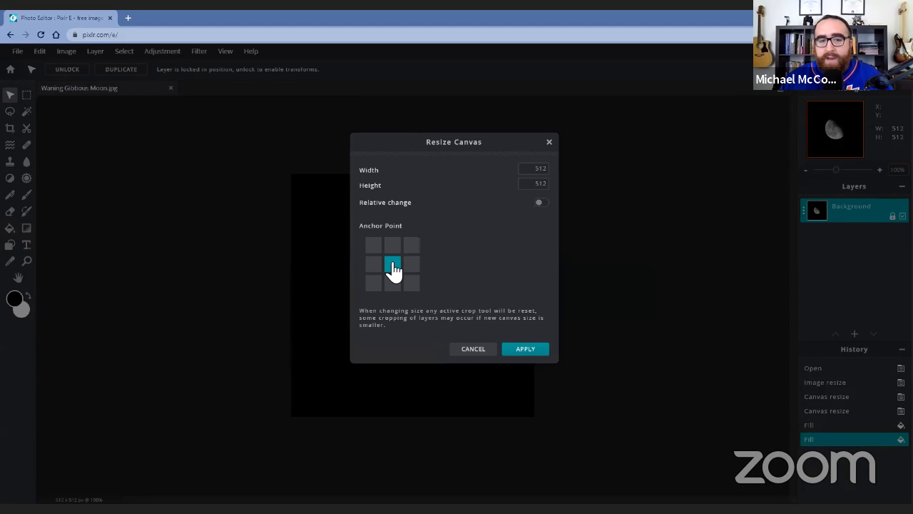
left_click(535, 184)
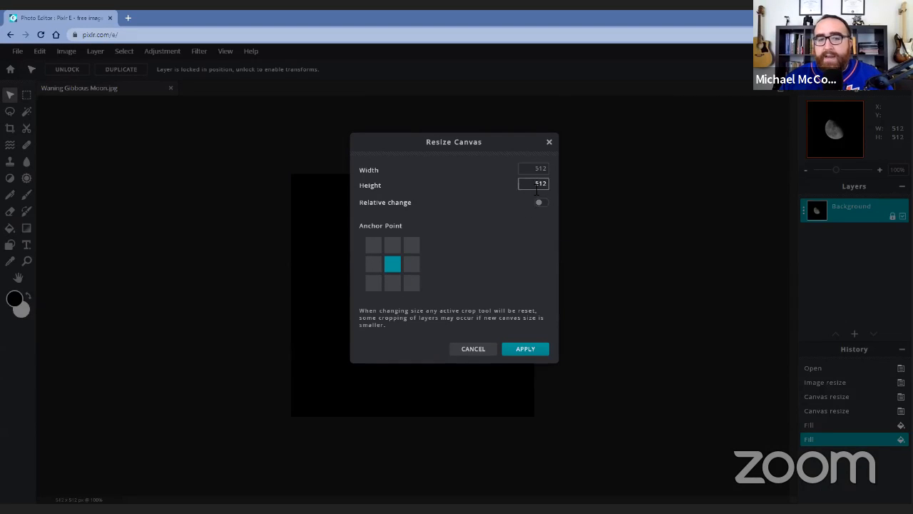
left_click(540, 170)
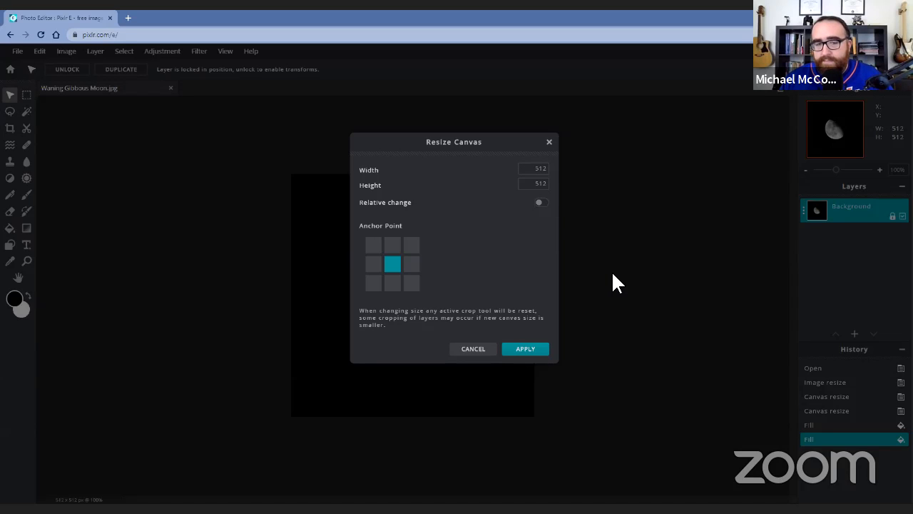
left_click(488, 352)
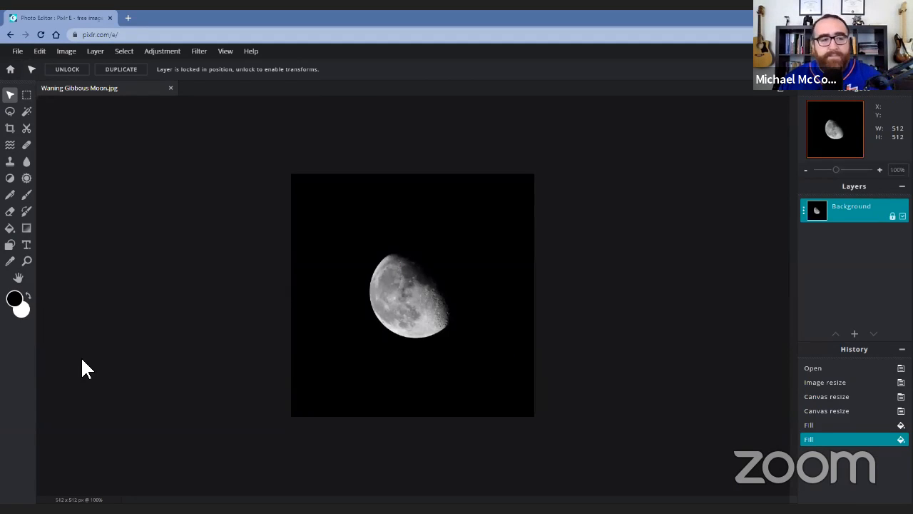
Reselect the Fill tool, check the foreground colour without changing it, and dismiss the advertisement.
left_click(12, 230)
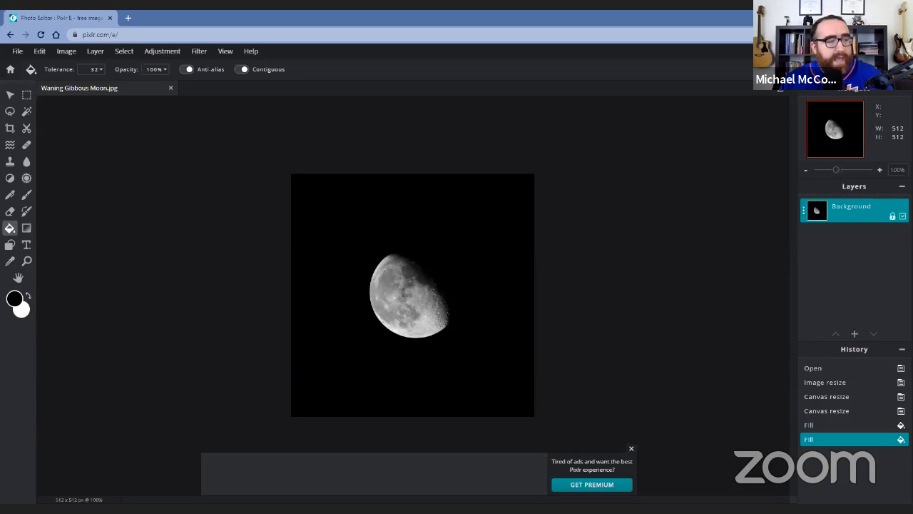
left_click(17, 305)
left_click(488, 322)
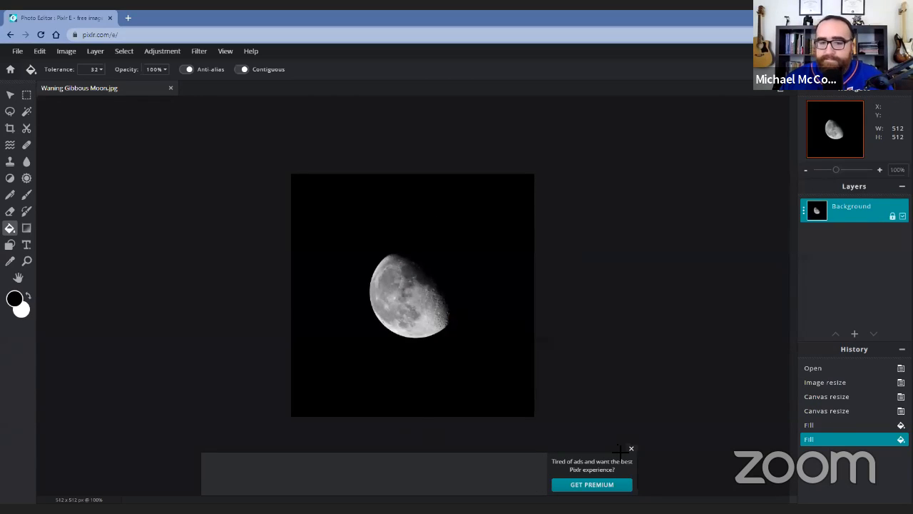
left_click(631, 448)
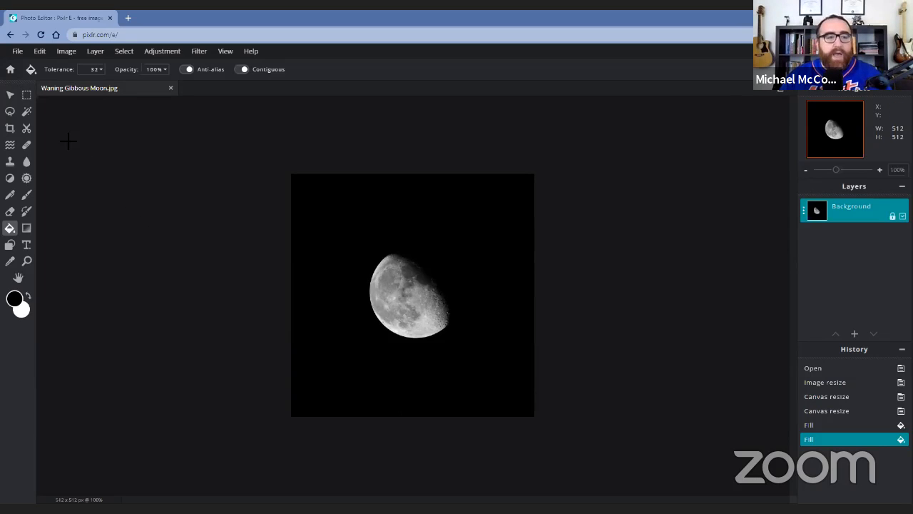
Save the moon image as a JPG named Waning Gibbous Moon 512 at 100% quality, and dismiss the download notices.
left_click(17, 51)
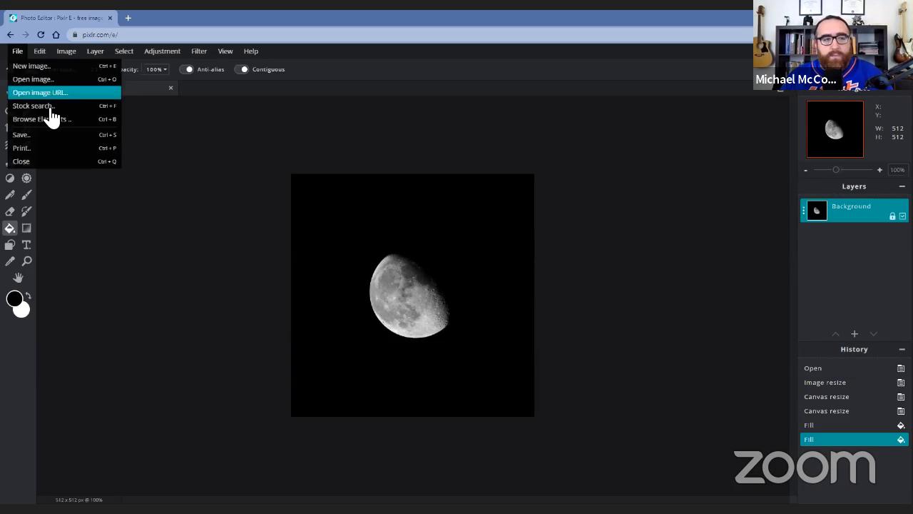
left_click(44, 136)
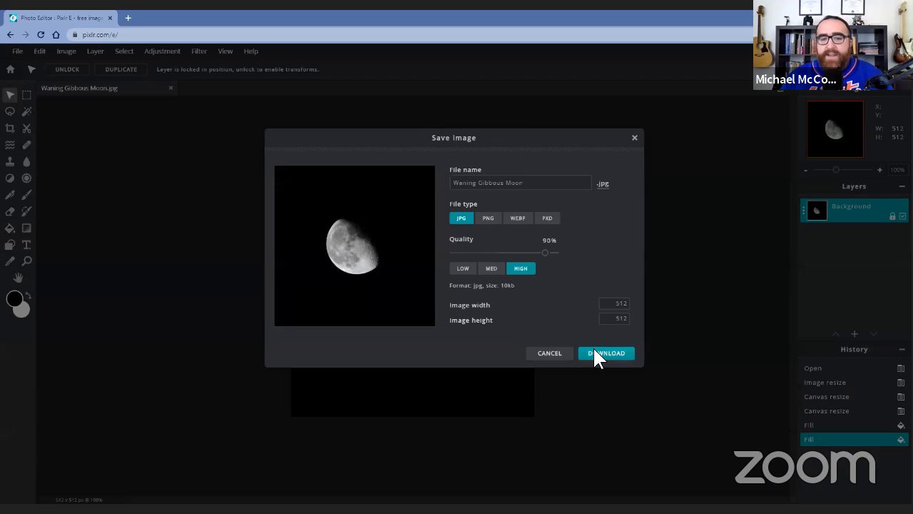
left_click_drag(547, 254, 560, 254)
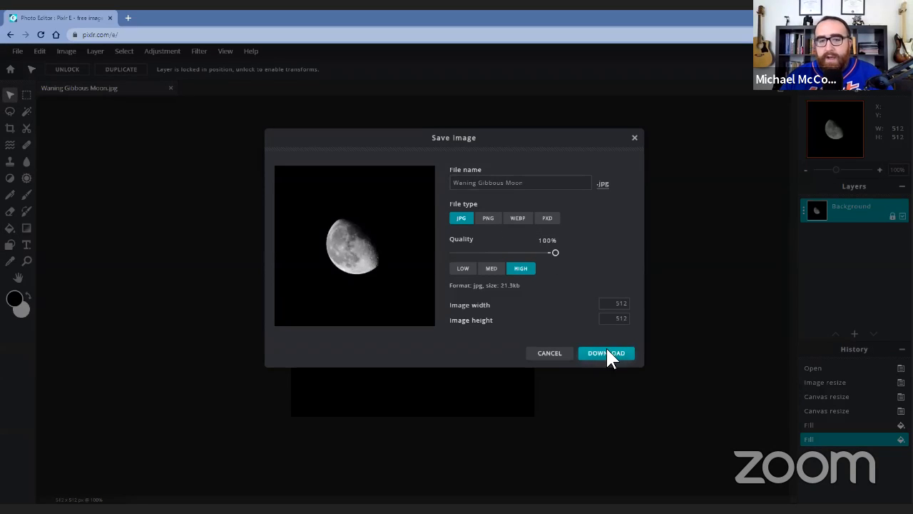
left_click(543, 186)
type("512")
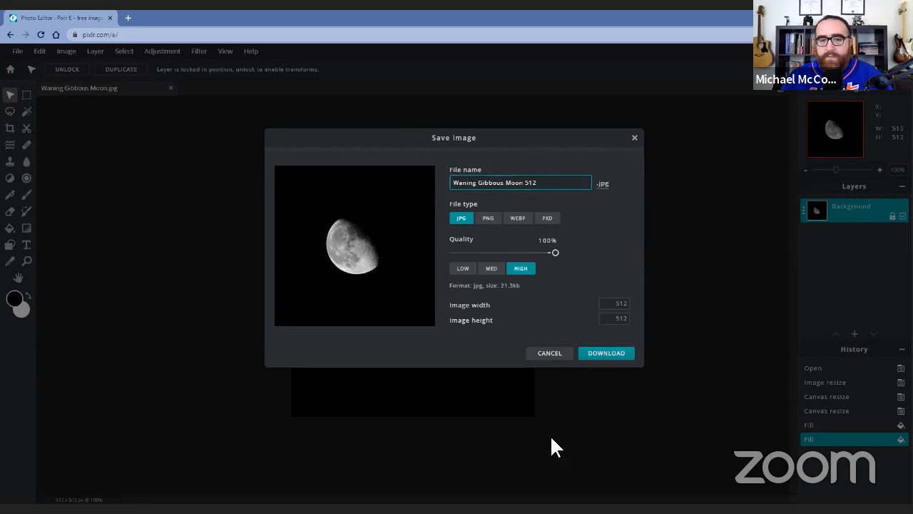
left_click(611, 355)
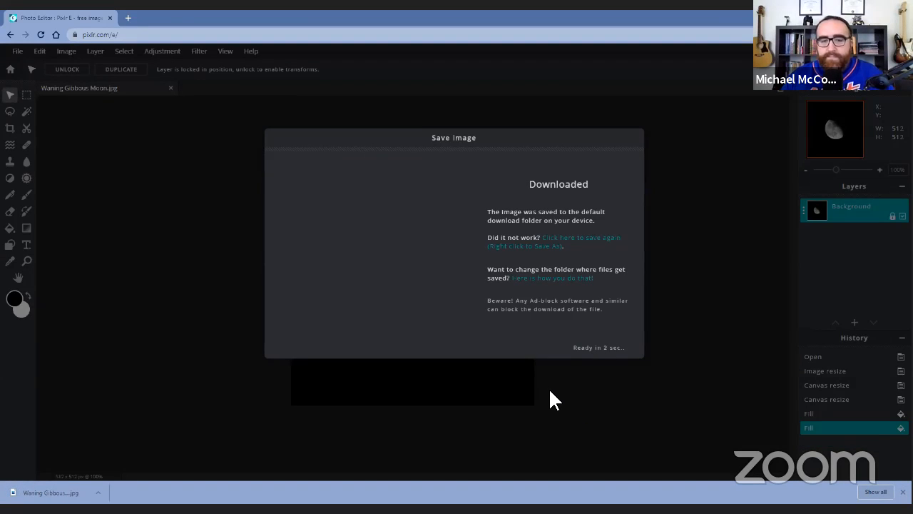
left_click(622, 351)
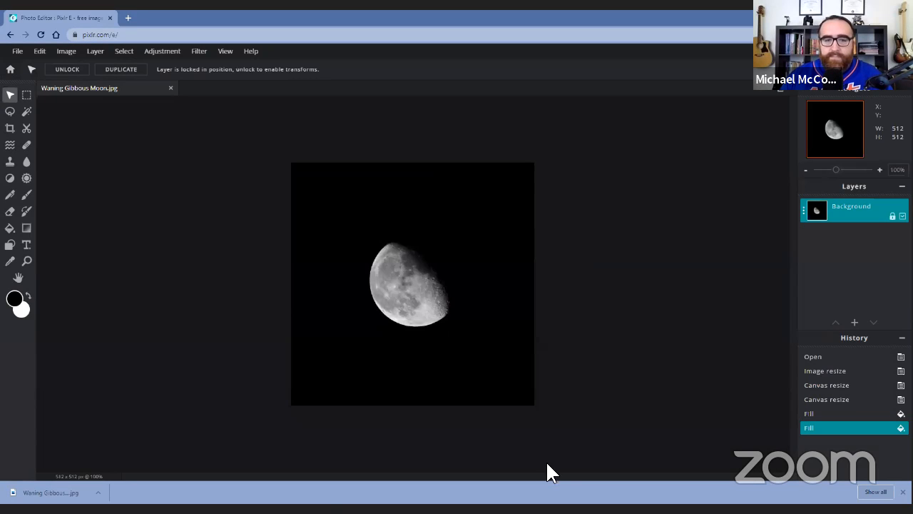
left_click(902, 492)
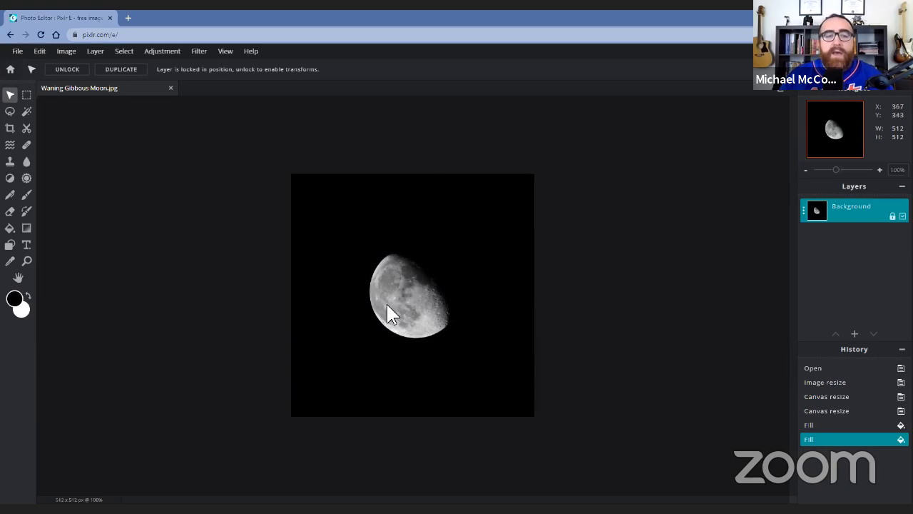
Open Comet Neowise.jpg from the Photo Editing Work Files folder.
left_click(20, 53)
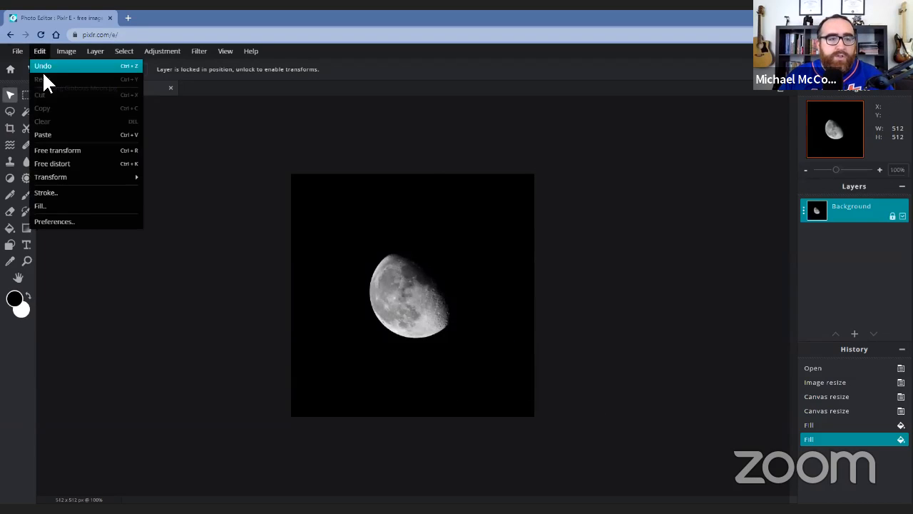
left_click(28, 80)
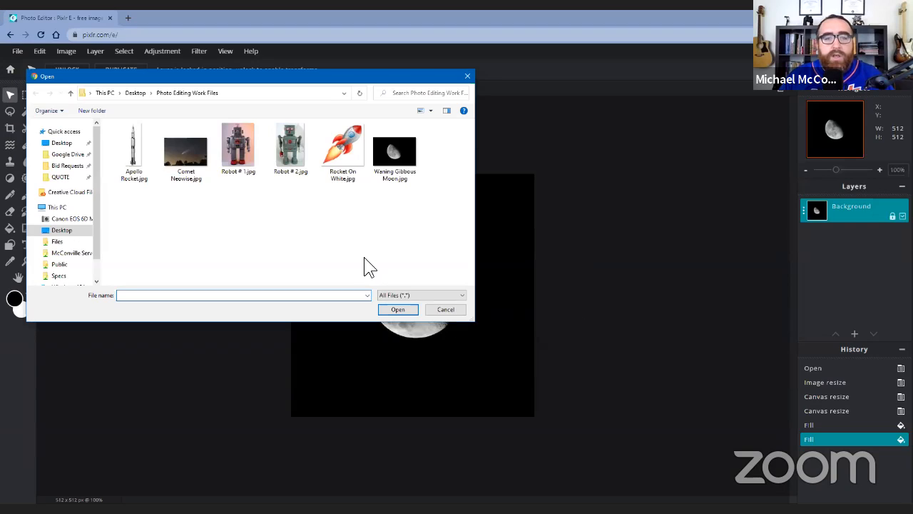
double_click(187, 173)
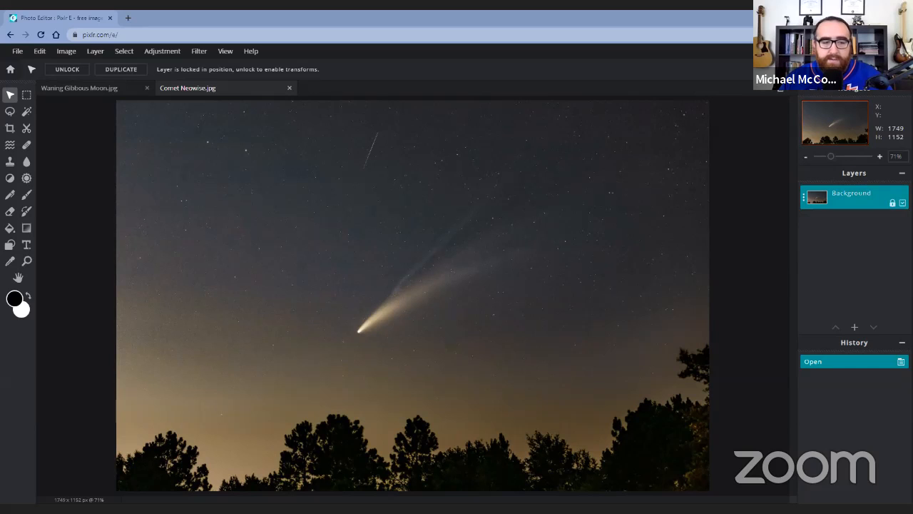
Resize the comet photo to a width of 1024 pixels with its proportions constrained.
left_click(67, 52)
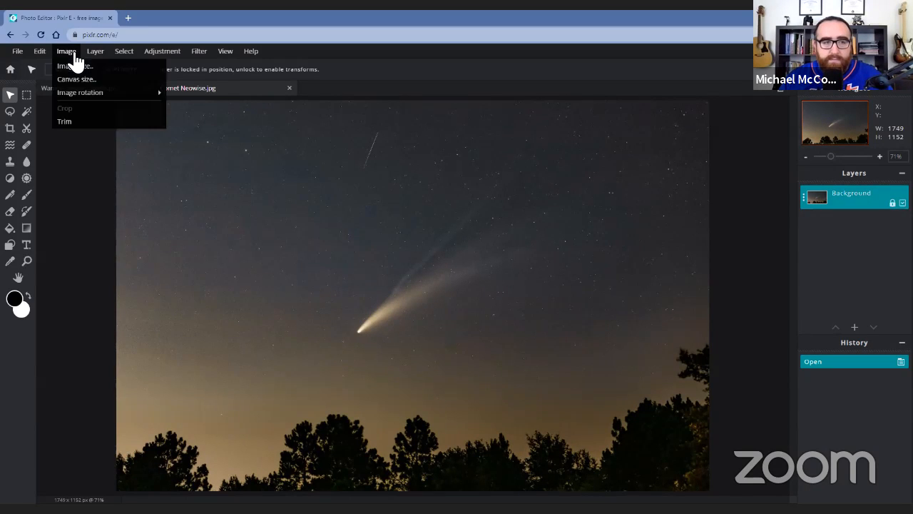
left_click(116, 65)
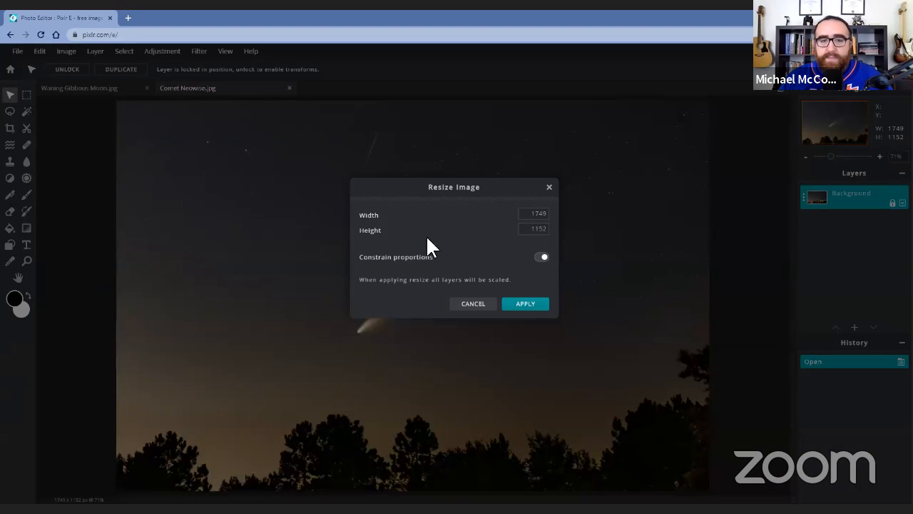
double_click(536, 213)
type("10")
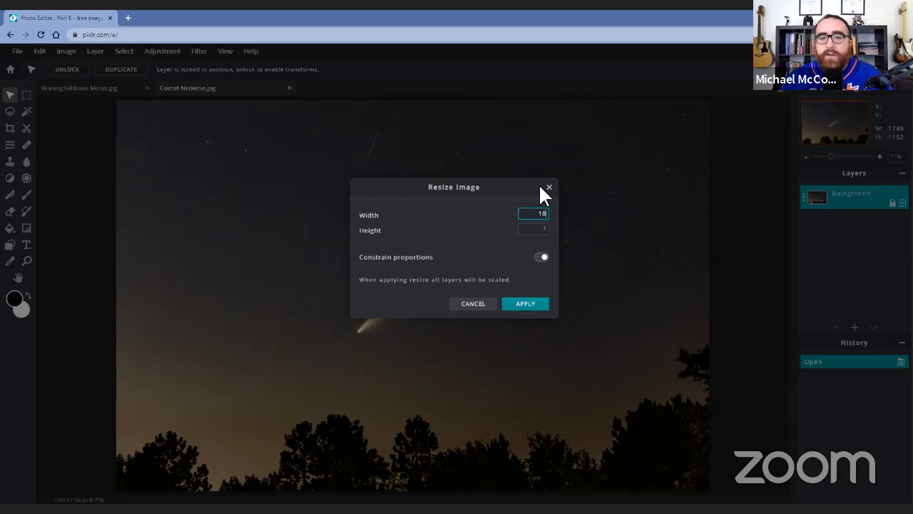
type("24")
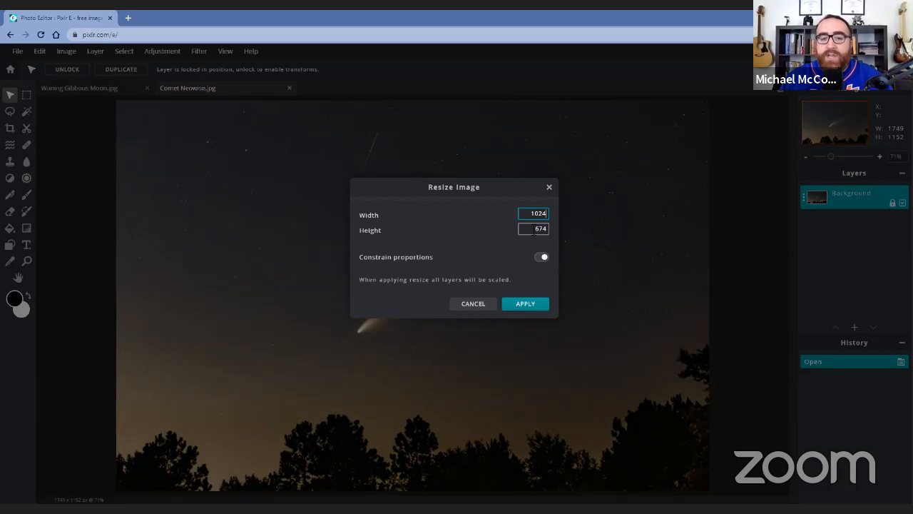
left_click(537, 314)
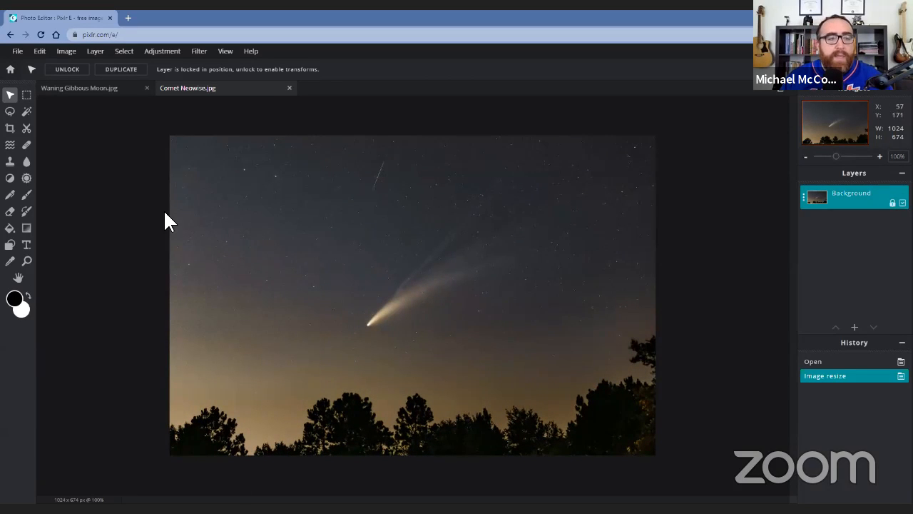
Start the Crop tool, dismiss the advertisement, and narrow the crop frame to a full-width strip about 249 pixels high around the comet.
left_click(10, 128)
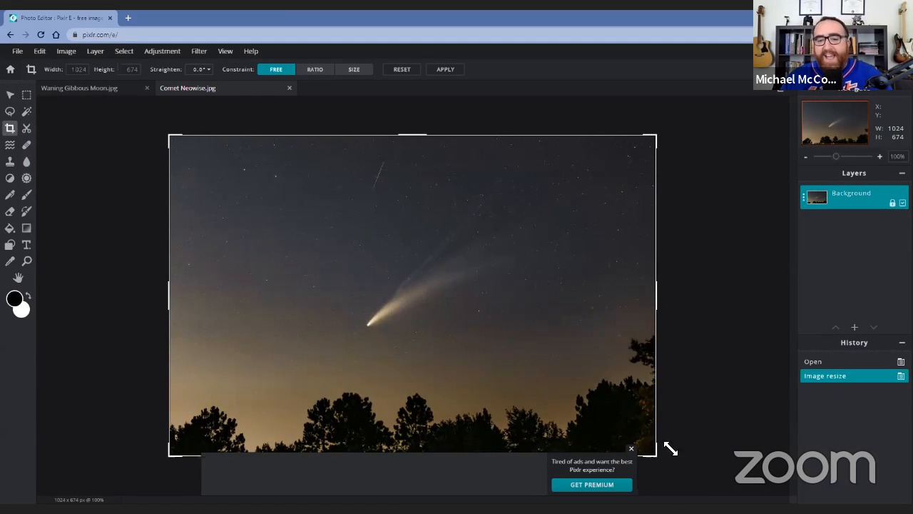
left_click(631, 448)
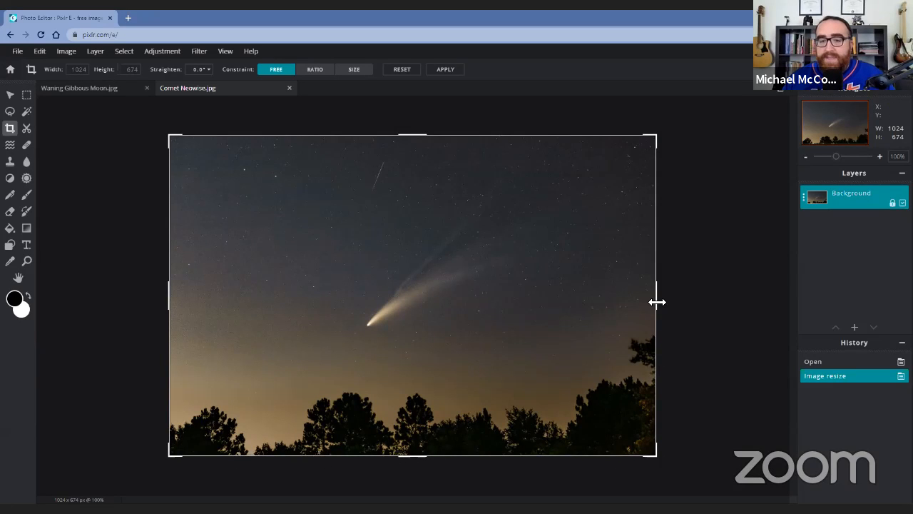
left_click(409, 140)
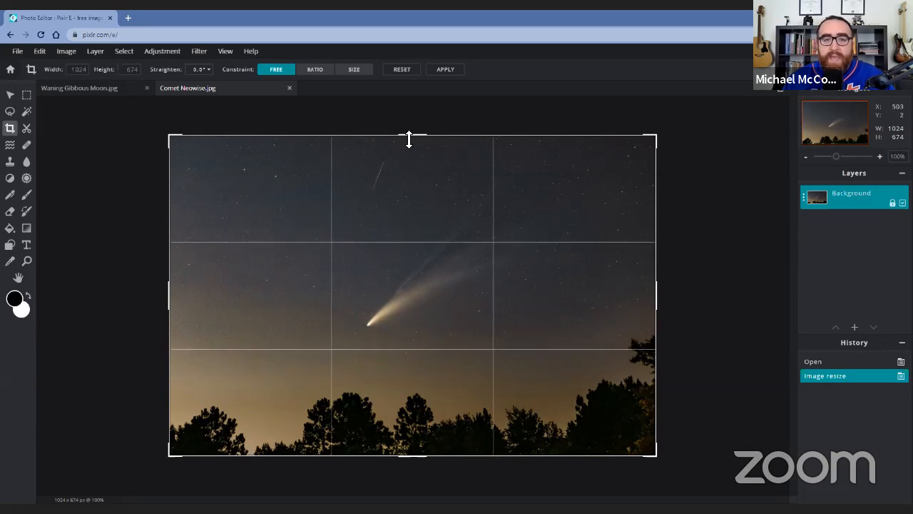
left_click_drag(409, 139, 428, 230)
left_click_drag(428, 453, 426, 349)
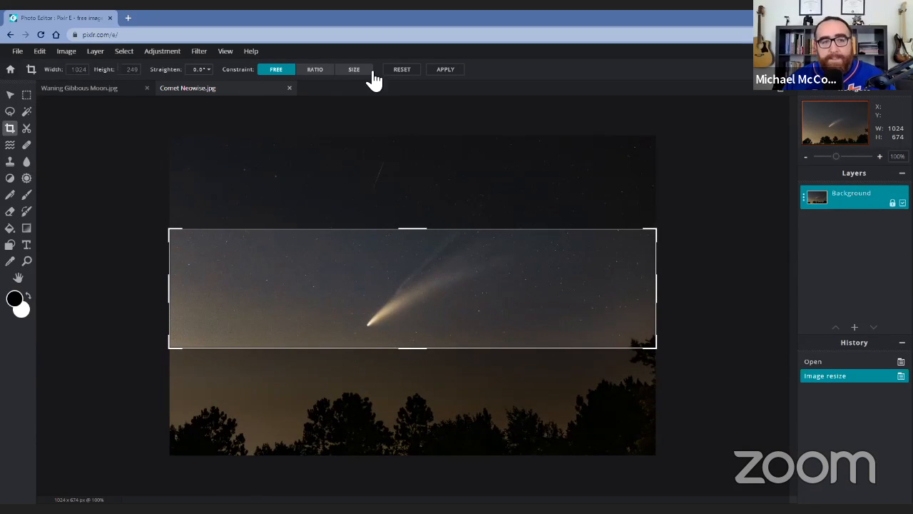
Set the crop frame's height to 256 pixels.
left_click(77, 69)
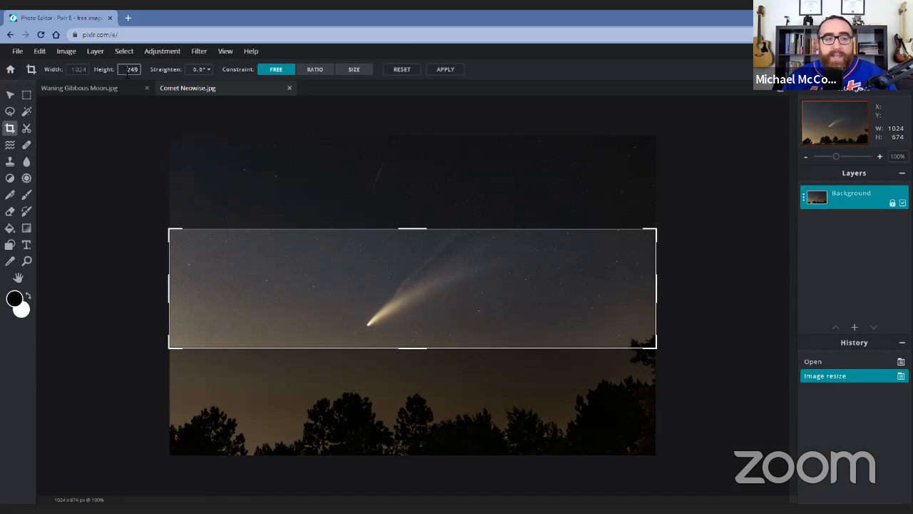
type("2")
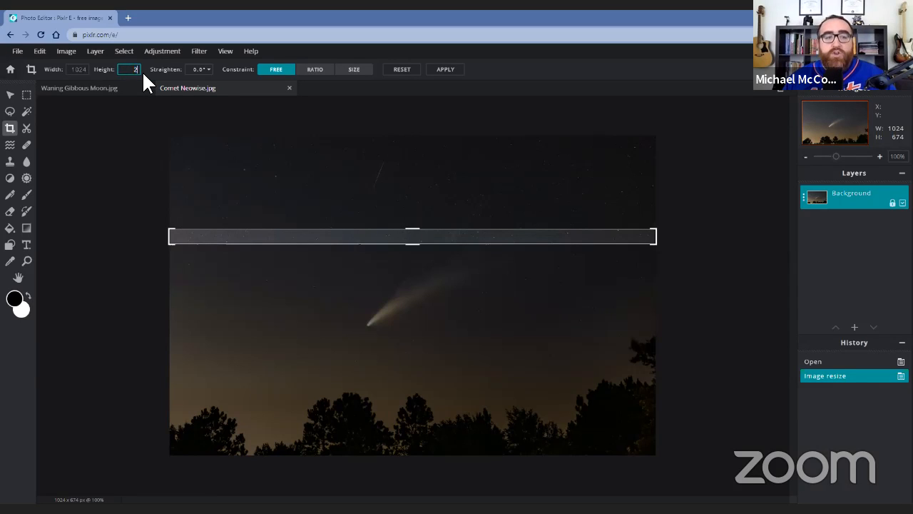
type("56")
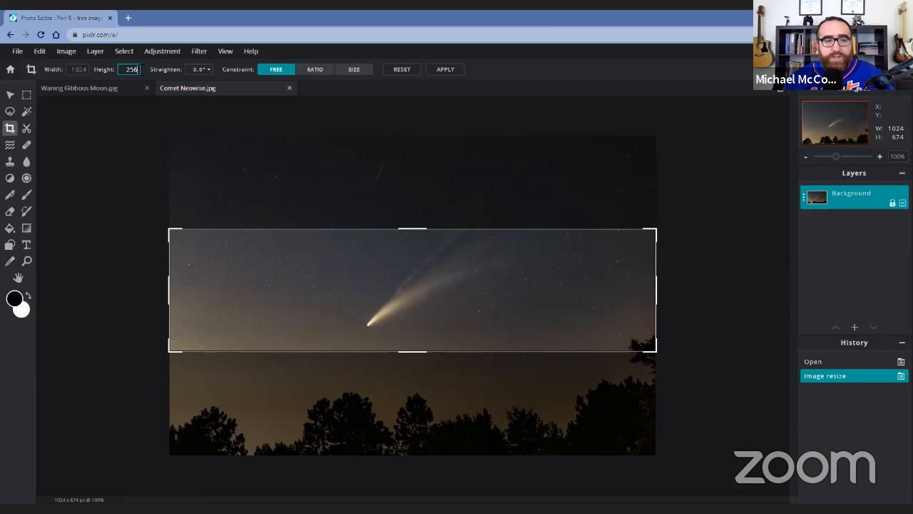
Set the crop frame's height to 512 pixels.
double_click(129, 69)
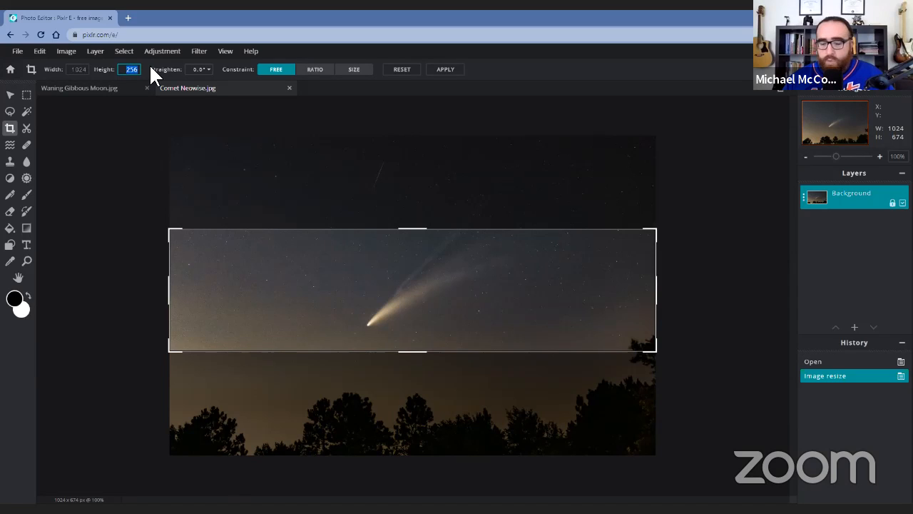
type("51")
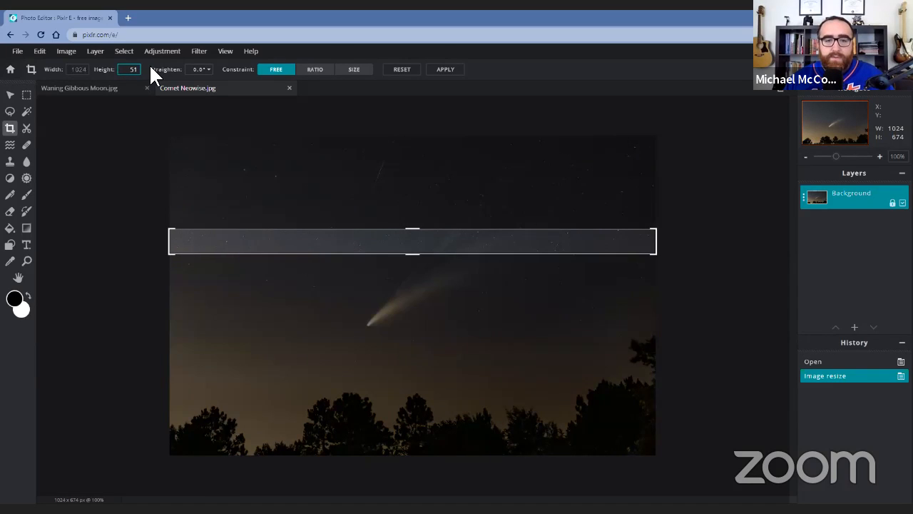
type("2")
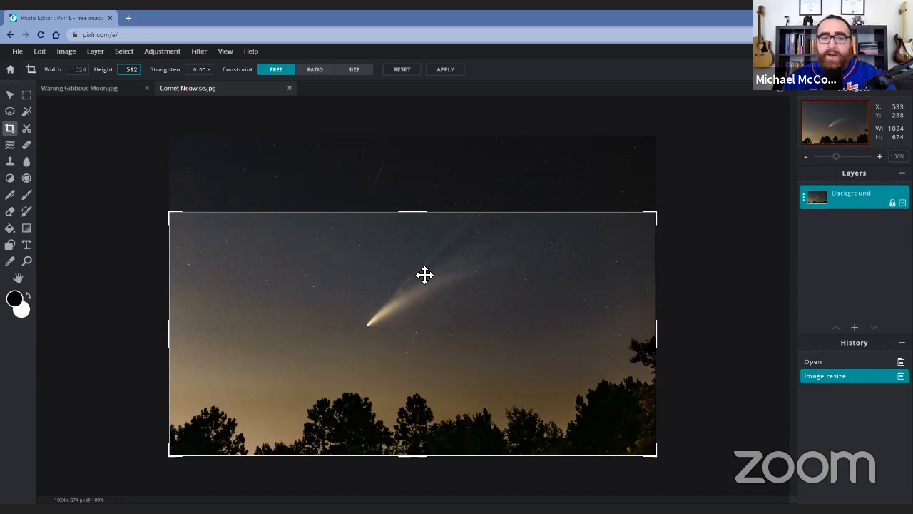
Position the crop frame to include the comet and the treetops, apply the crop, and dismiss the advertisement.
mouse_move(424, 273)
left_mouse_down()
mouse_move(426, 288)
mouse_move(428, 228)
mouse_move(419, 282)
left_mouse_up()
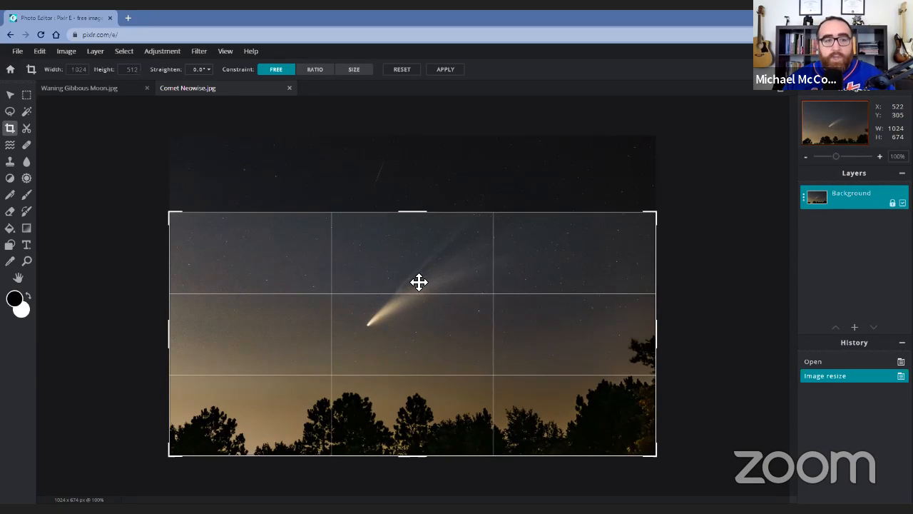
left_click_drag(419, 281, 419, 180)
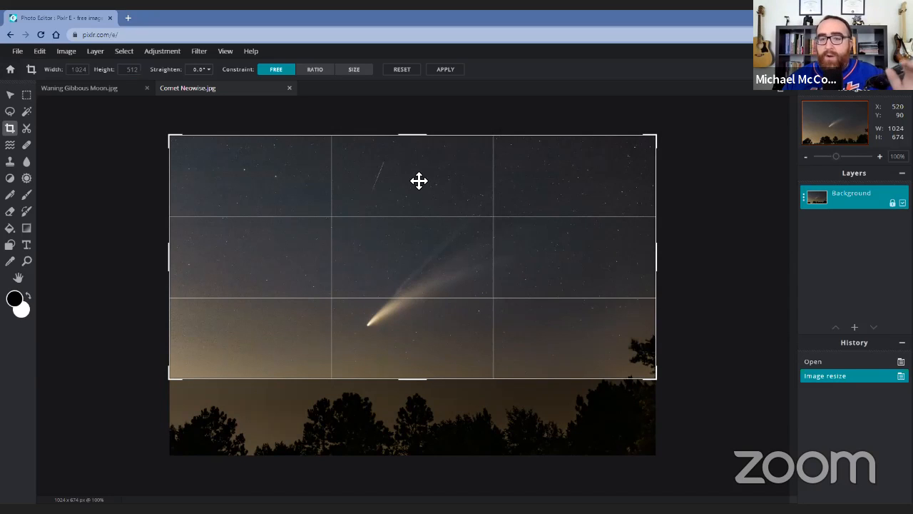
left_click_drag(418, 180, 418, 251)
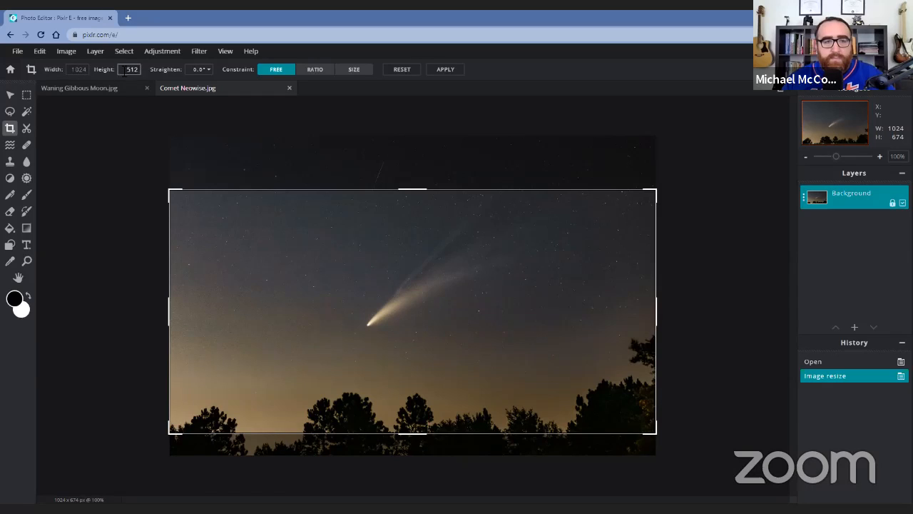
left_click(445, 70)
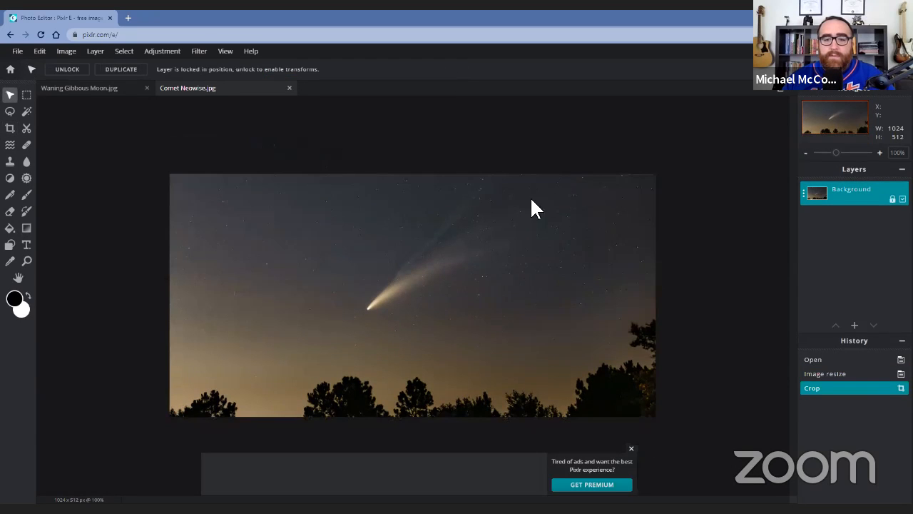
left_click(631, 448)
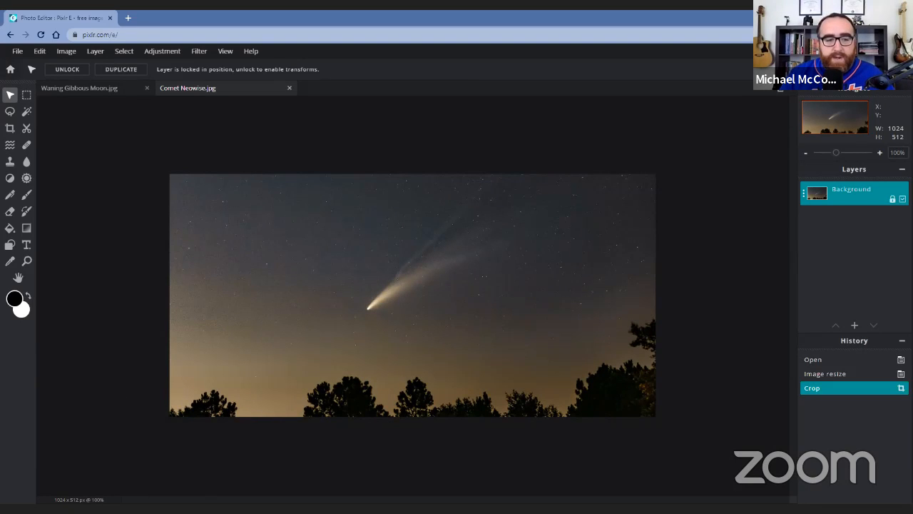
Save the cropped comet photo as a JPG named Comet Neowise 1024 at 100% quality.
left_click(57, 53)
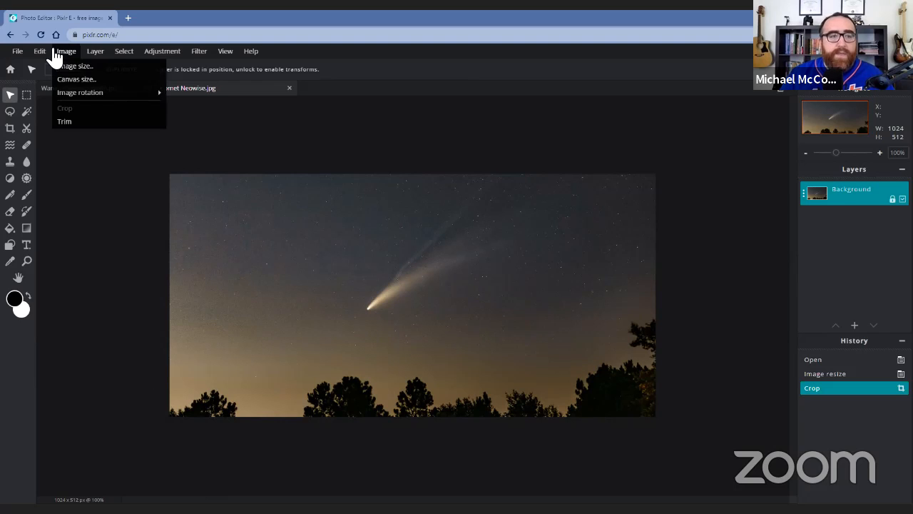
left_click(40, 51)
left_click(17, 52)
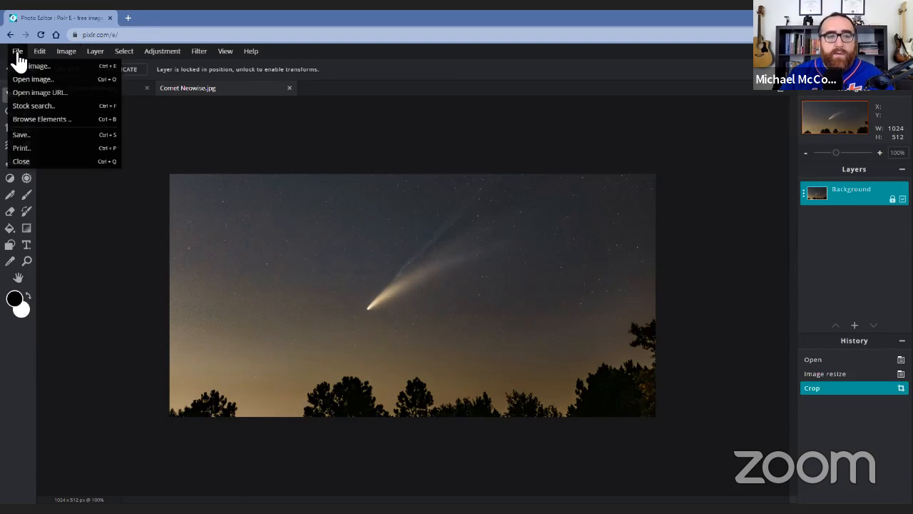
left_click(41, 139)
left_click(513, 184)
type("102")
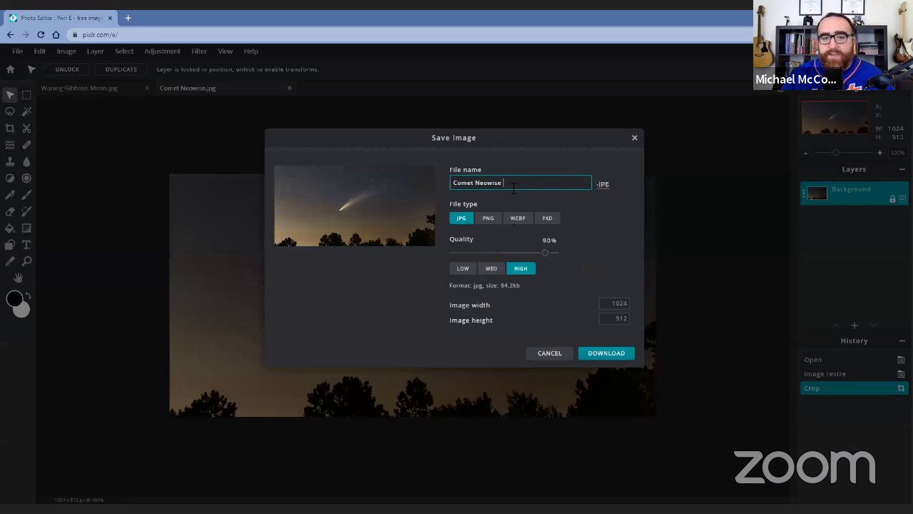
type("4")
left_click_drag(546, 252, 626, 263)
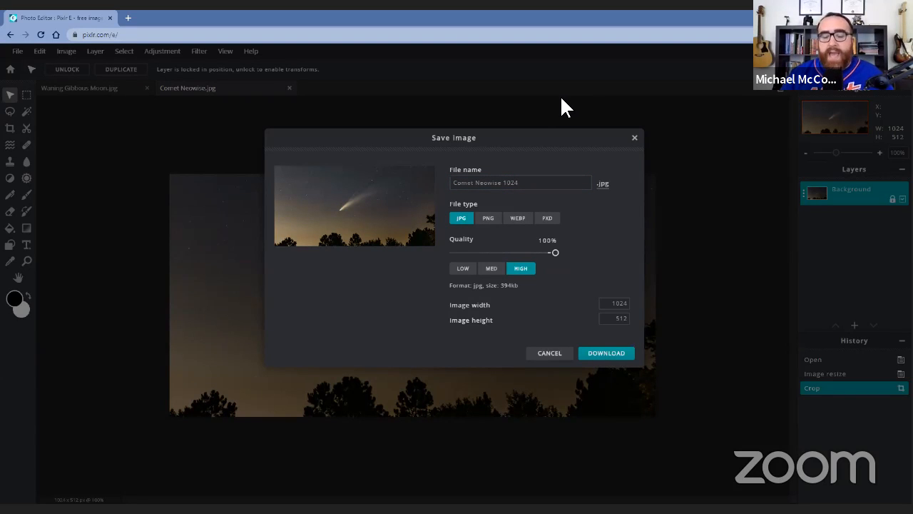
left_click(602, 351)
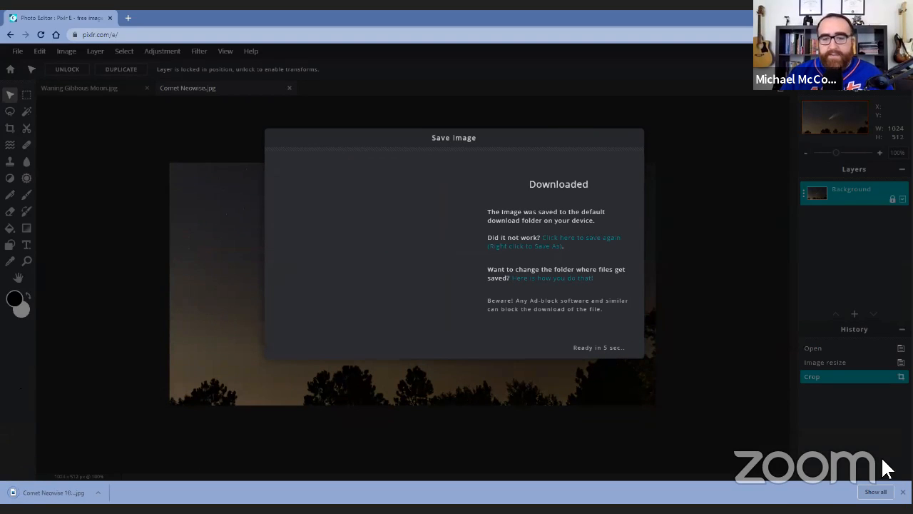
Dismiss the download notices and close both the comet and the moon images.
left_click(903, 492)
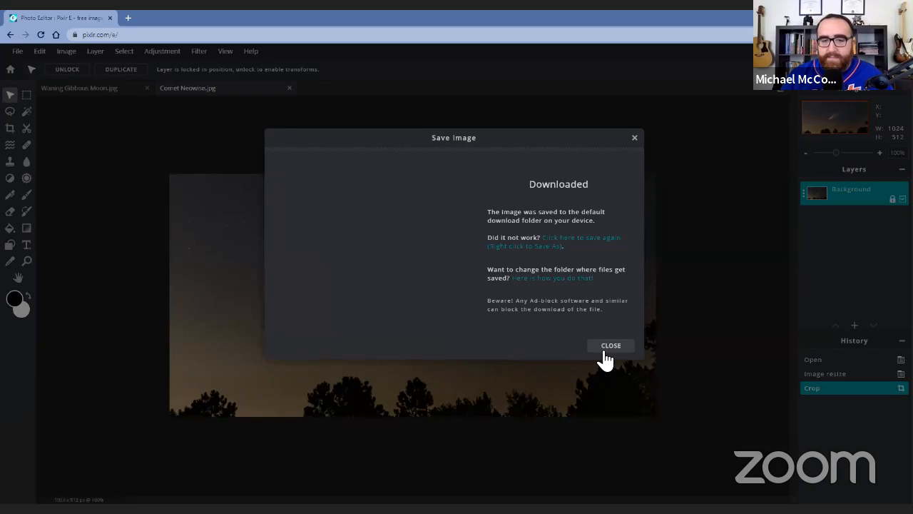
left_click(608, 348)
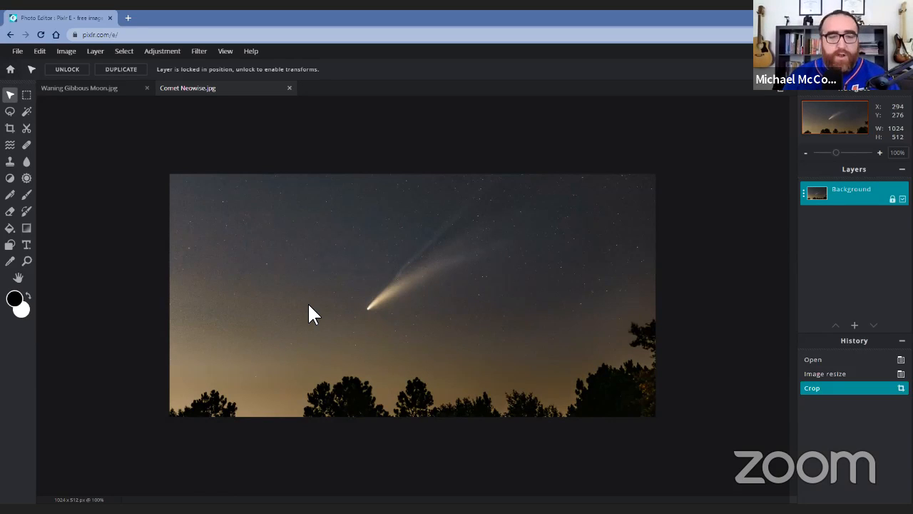
left_click(290, 89)
left_click(171, 89)
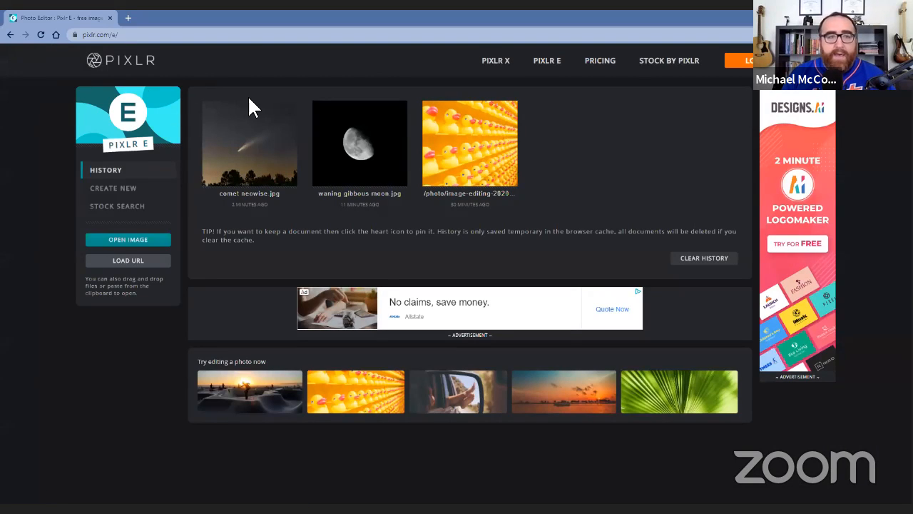
Open the original Comet Neowise.jpg from the Photo Editing Work Files folder.
left_click(130, 194)
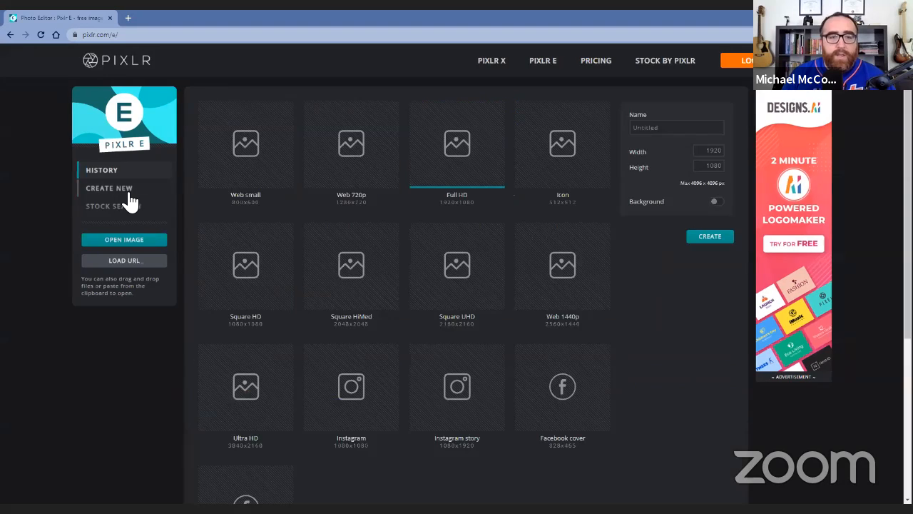
left_click(117, 244)
left_click(191, 168)
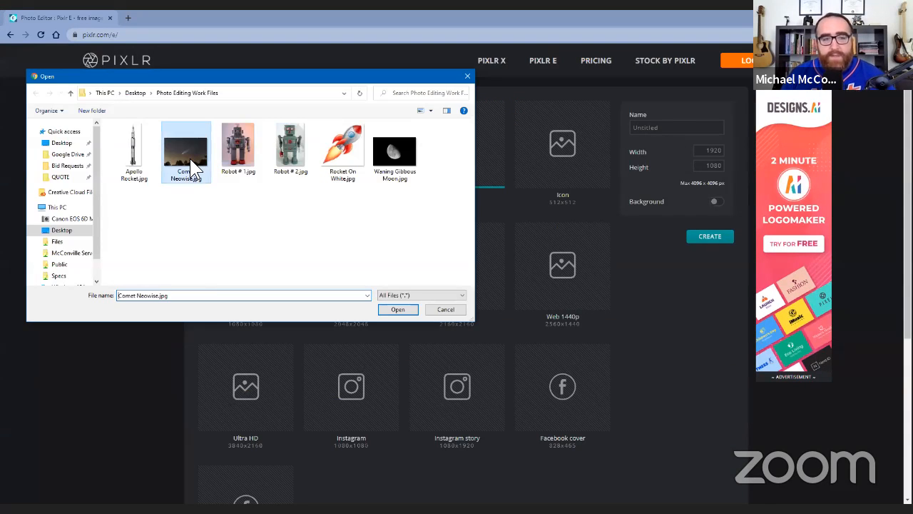
double_click(191, 168)
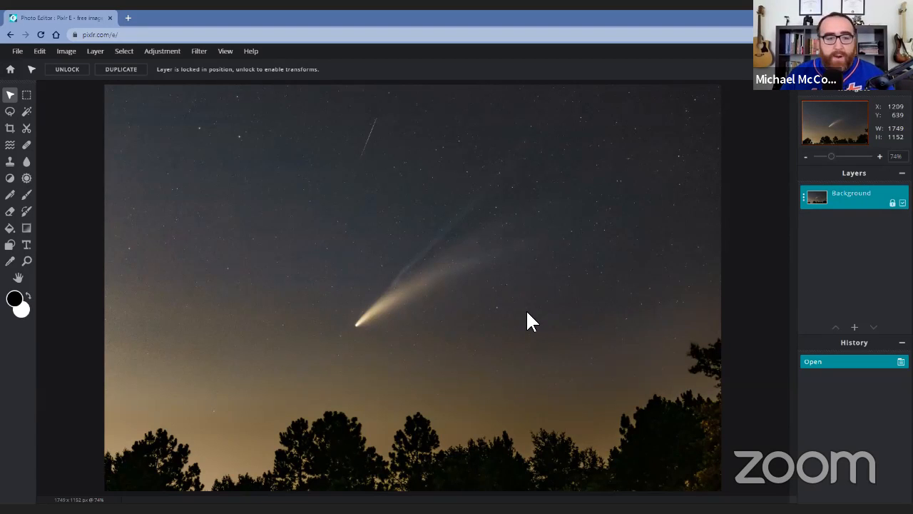
Start a crop with a 1024 x 1024 pixel frame and position it around the comet and the central treetops.
left_click(10, 129)
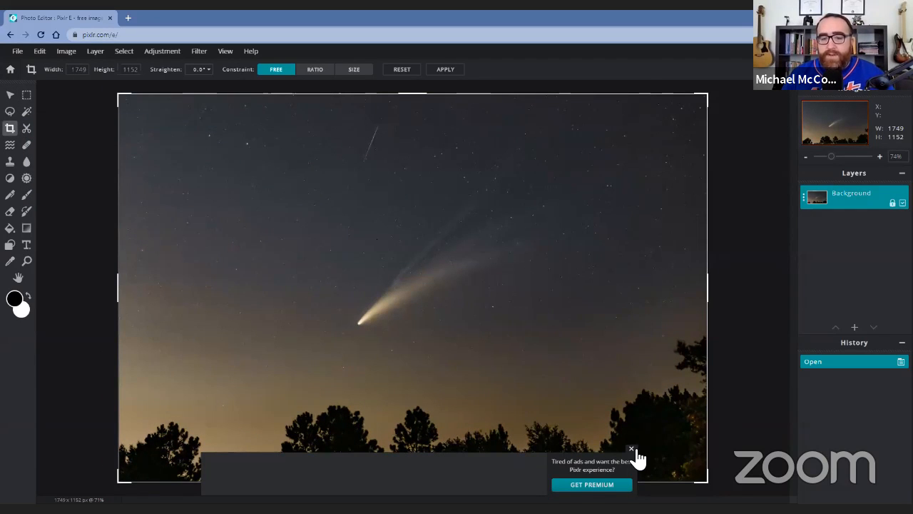
left_click(632, 449)
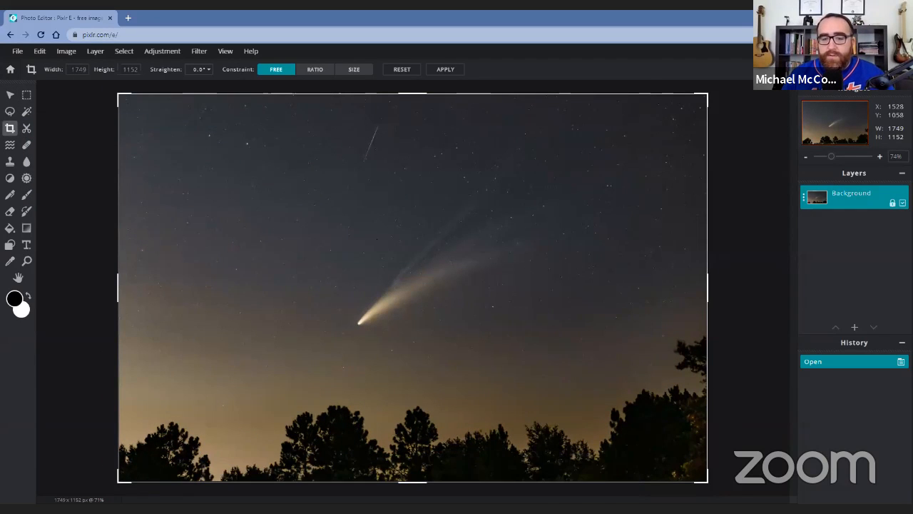
left_click(72, 70)
type("12")
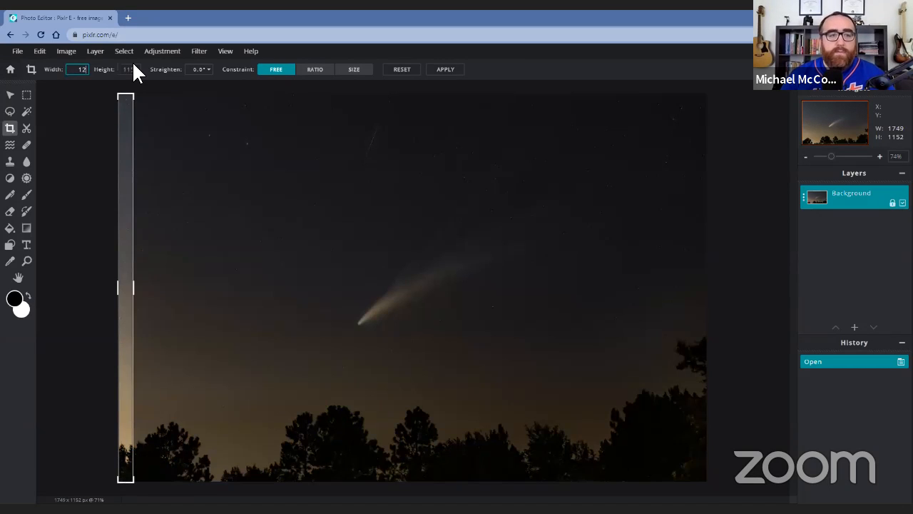
type("24")
key("Tab")
type("1024")
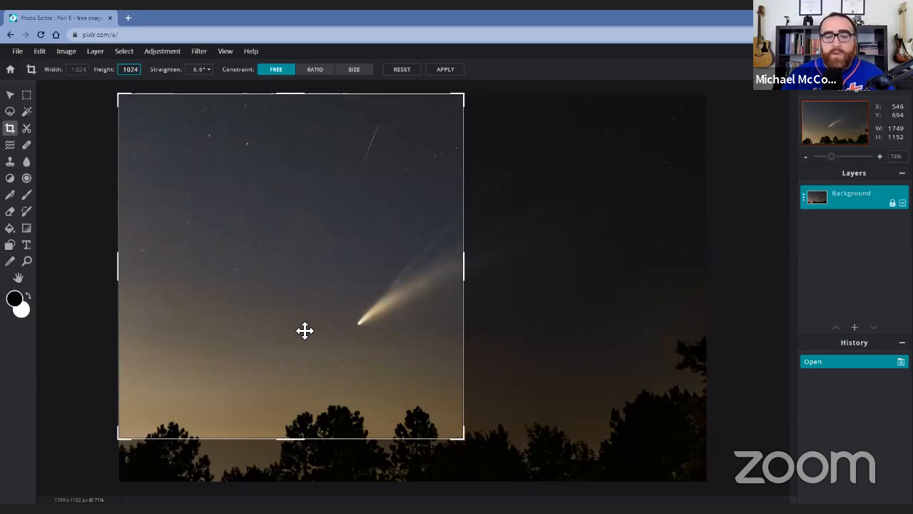
left_click_drag(304, 330, 430, 350)
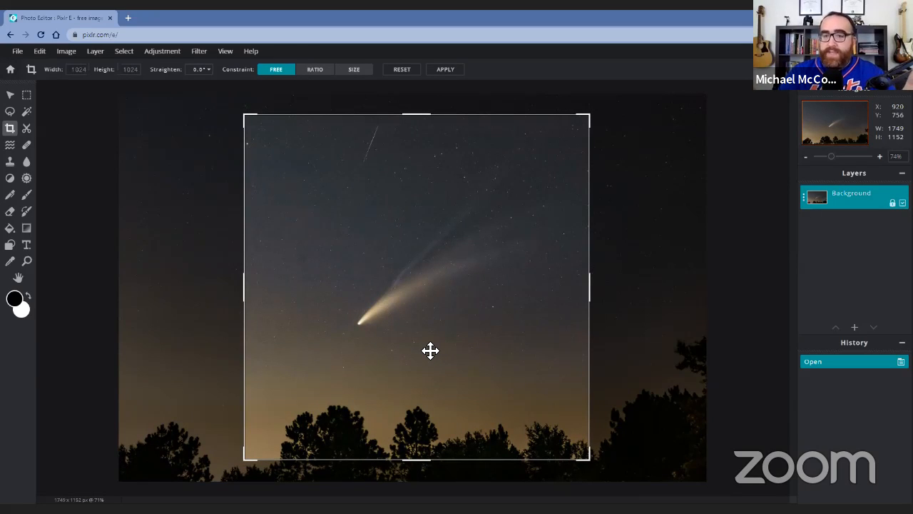
left_click_drag(436, 349, 417, 353)
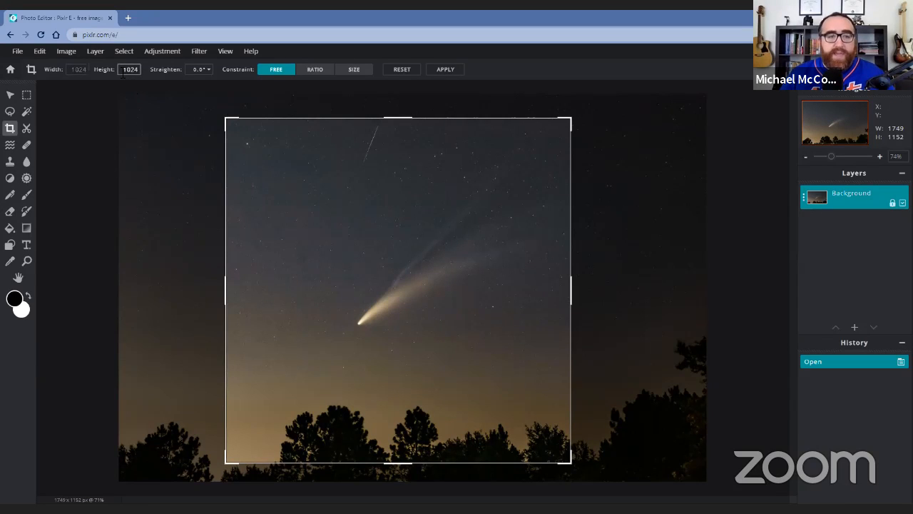
Resize the crop frame to 1024 x 512 pixels and crop closely around the comet, leaving out the trees.
type("512")
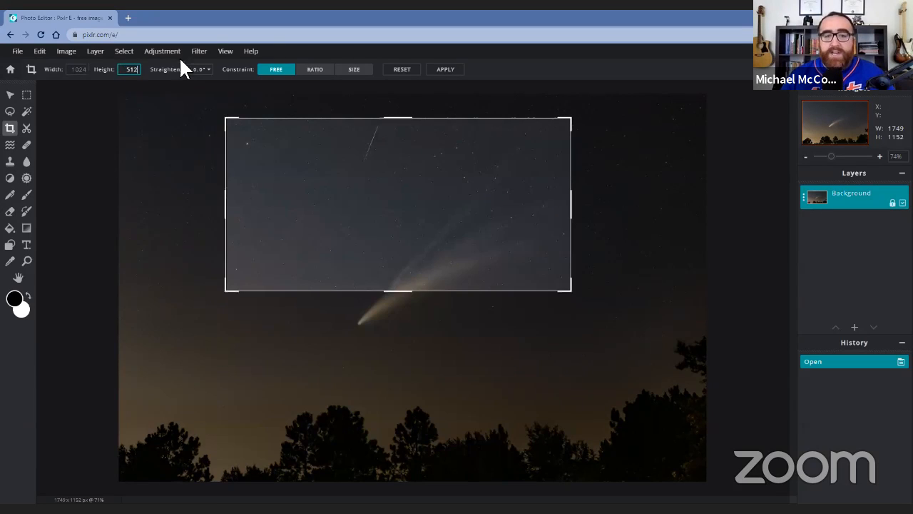
left_click_drag(527, 256, 549, 283)
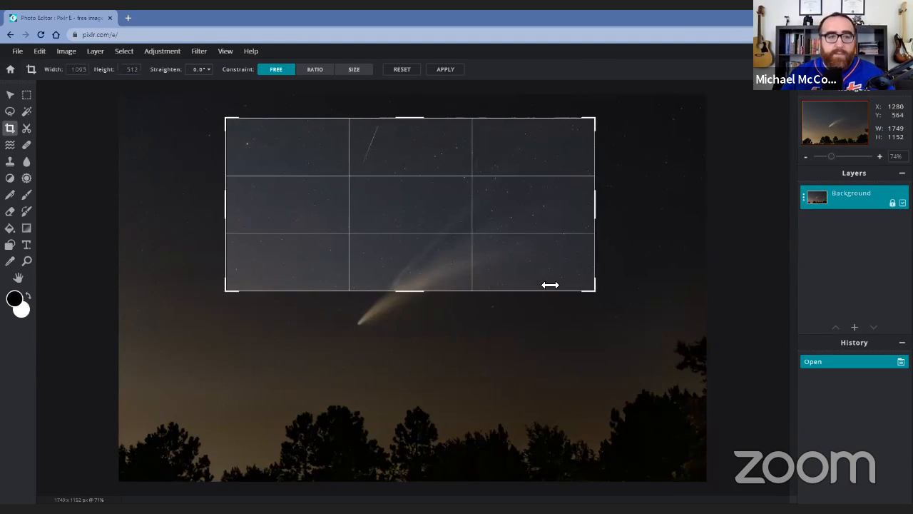
left_click(74, 69)
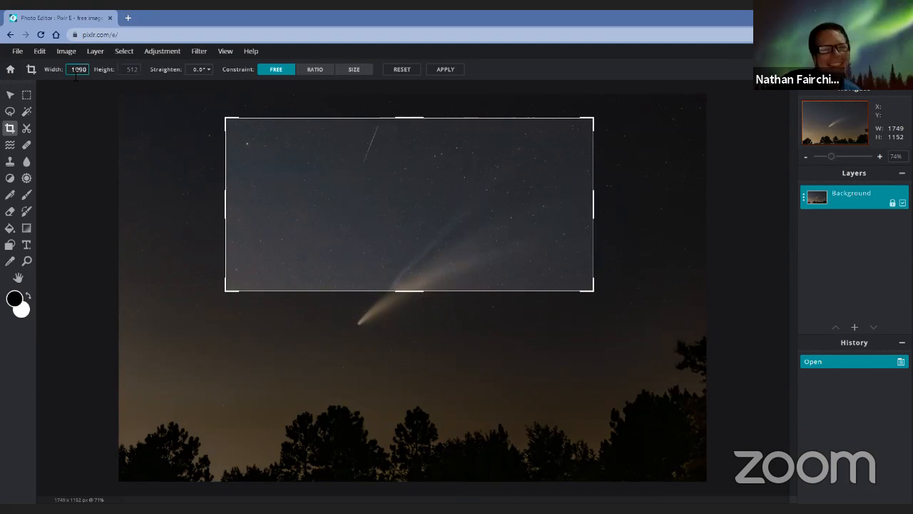
key("BackSpace")
key("ctrl+a")
type("1024")
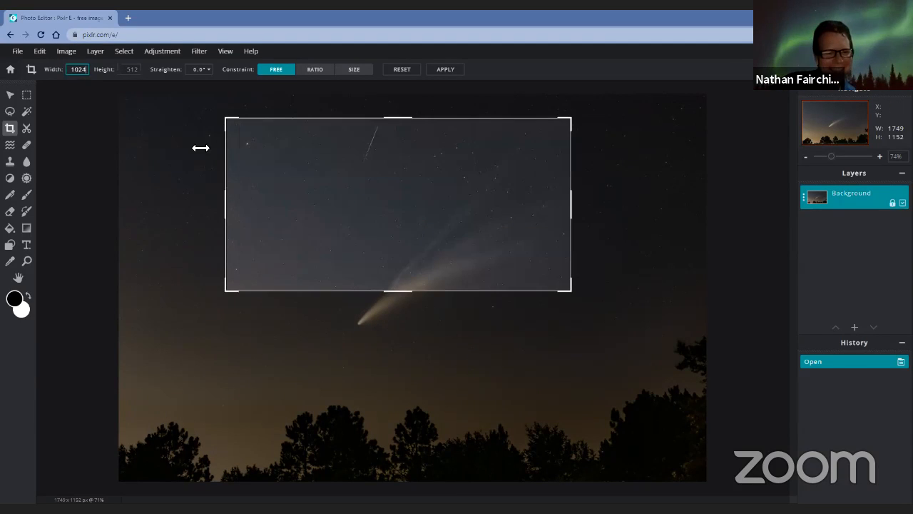
left_click_drag(352, 209, 390, 259)
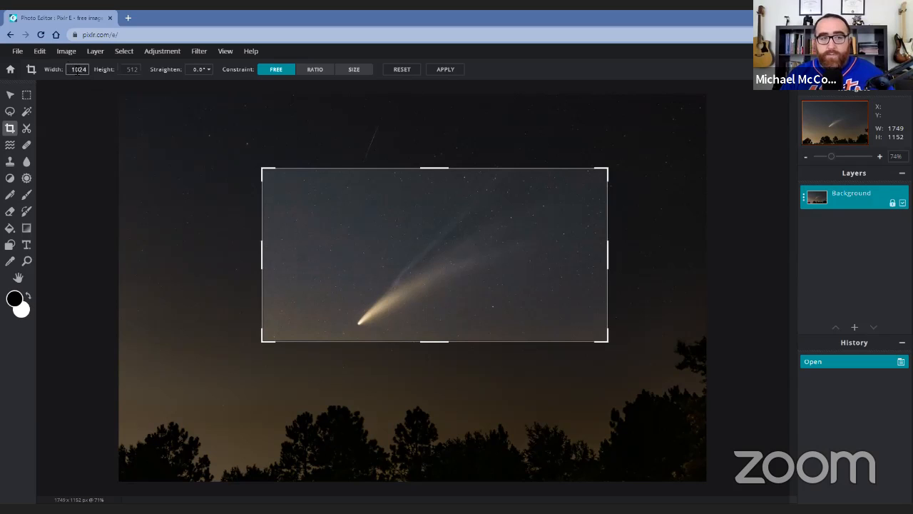
left_click(439, 70)
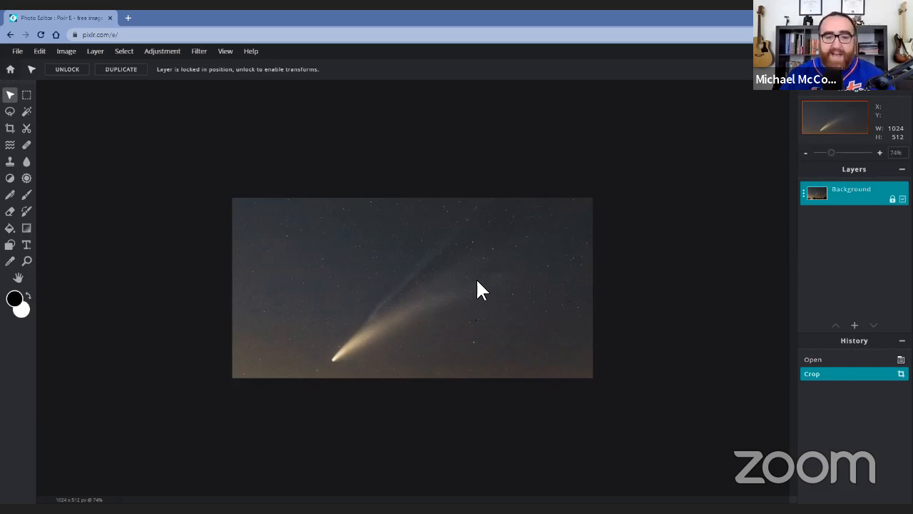
Save the close crop as a JPG named Comet Neowise 1024 close at 100% quality and close the save dialog.
key("ctrl+s")
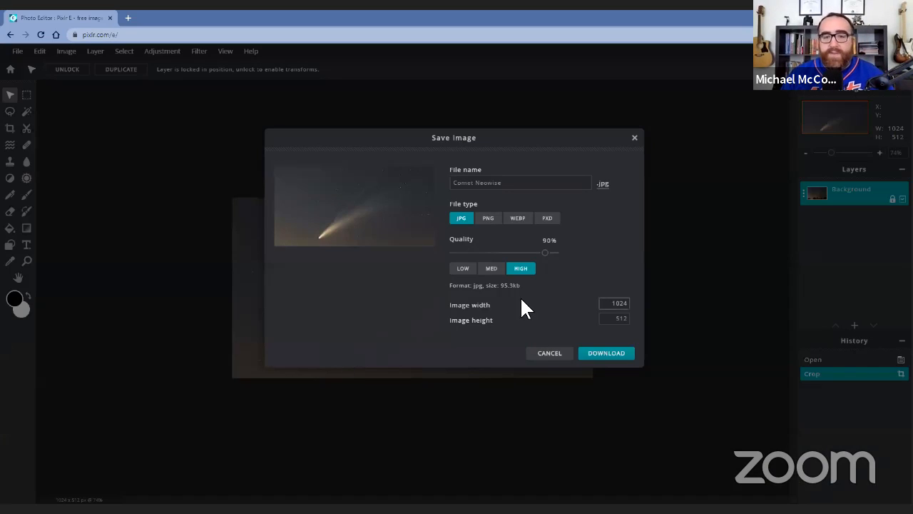
left_click(531, 182)
type("1024")
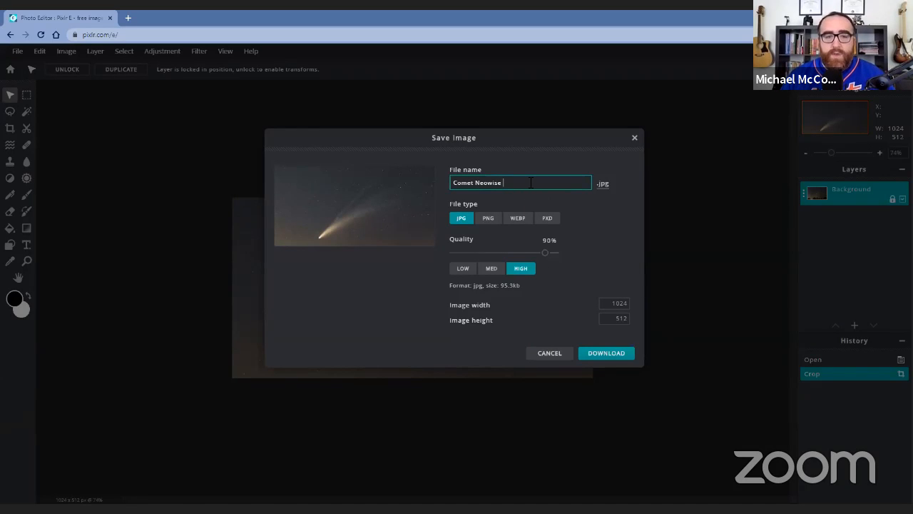
type(" close")
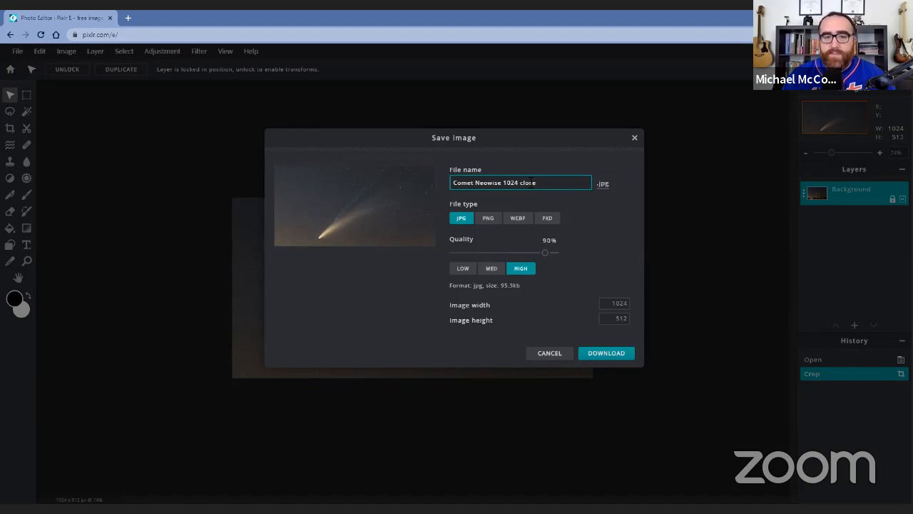
left_click_drag(546, 252, 607, 270)
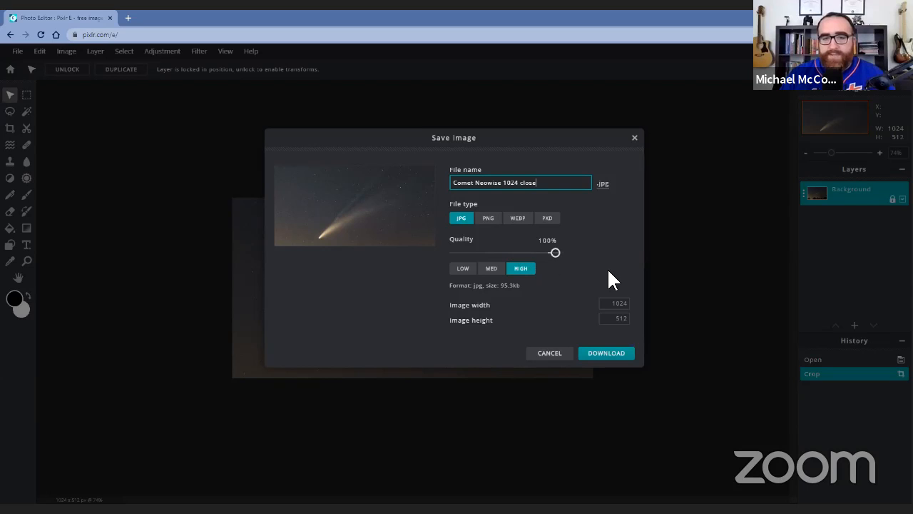
left_click(616, 356)
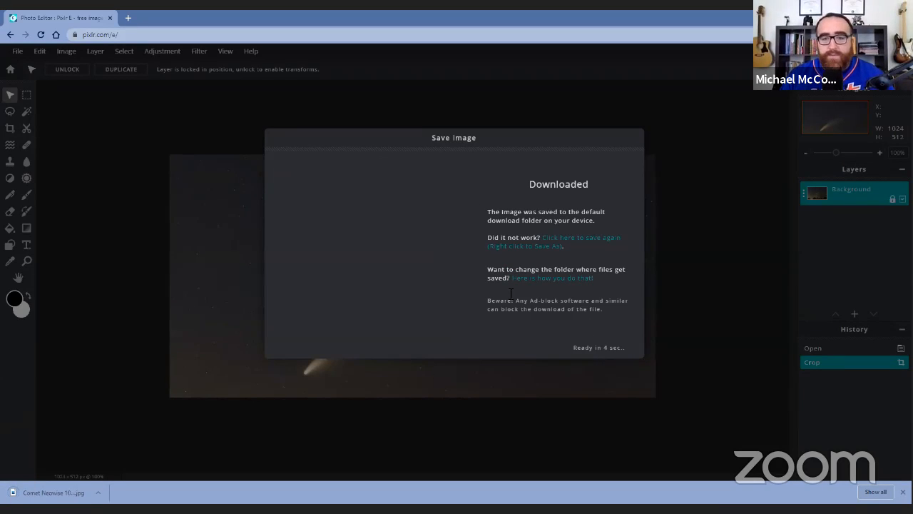
left_click(619, 348)
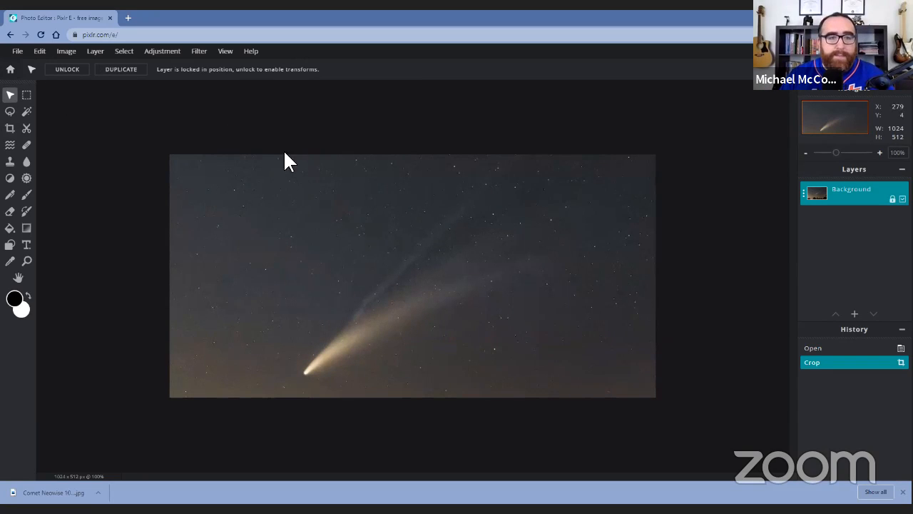
Open the saved Comet Neowise 1024.jpg from the Desktop alongside the close crop.
left_click(17, 51)
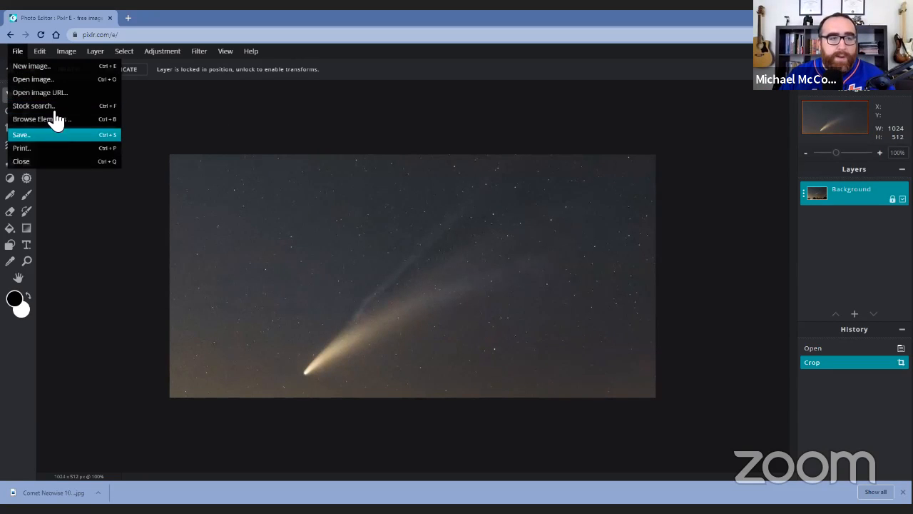
left_click(48, 80)
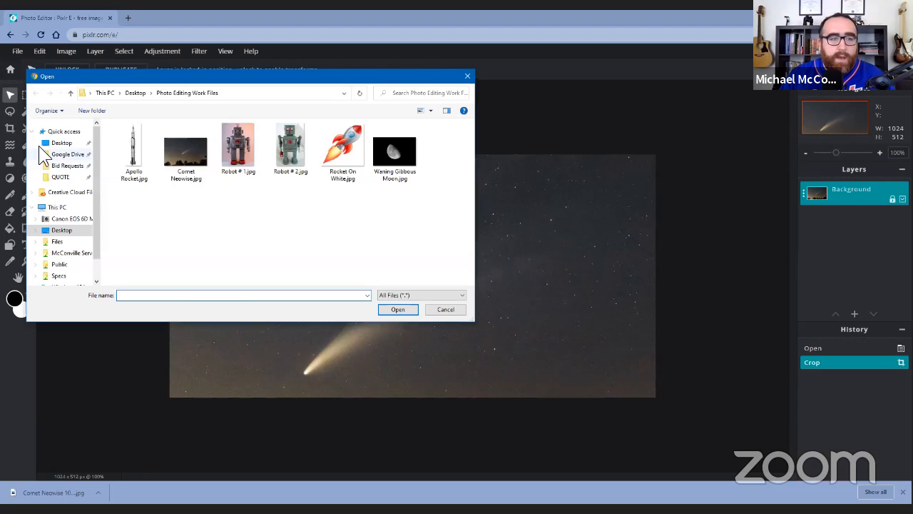
left_click(61, 144)
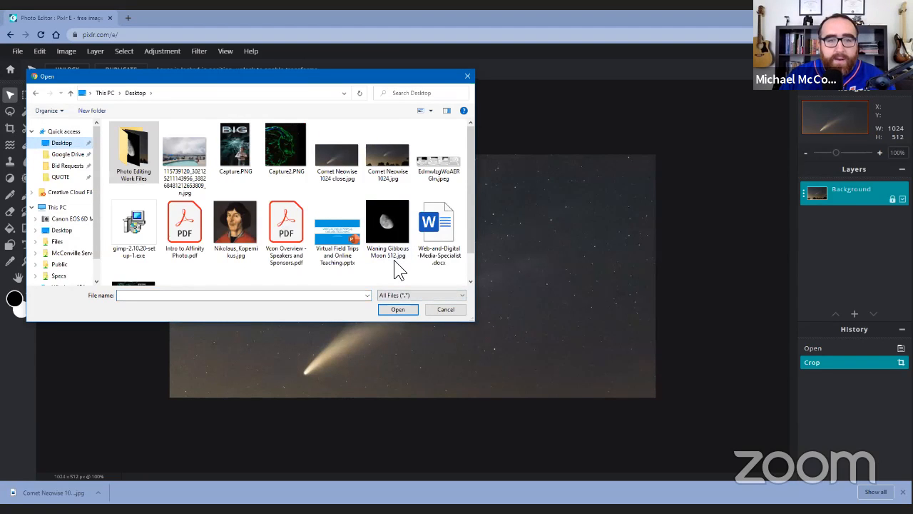
double_click(392, 175)
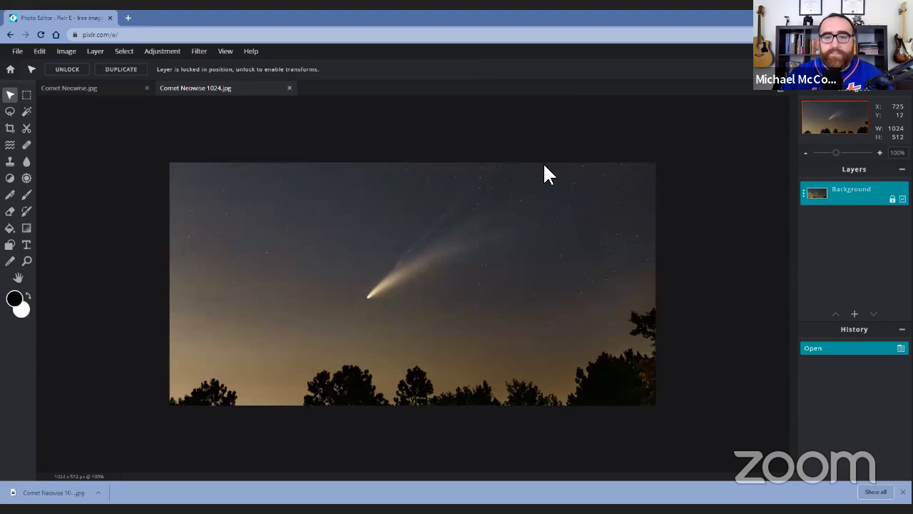
Compare the framing of the close crop with the resized-and-cropped Comet Neowise 1024 image at the same zoom.
left_click(90, 97)
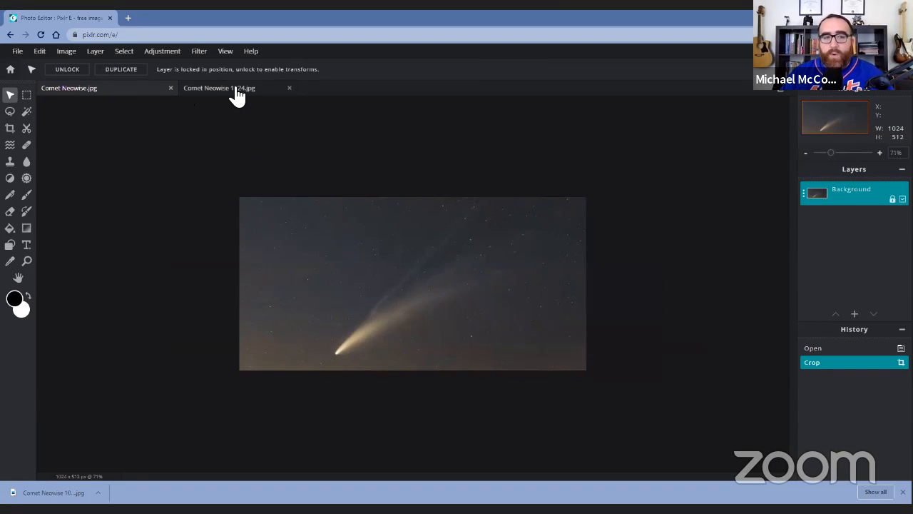
scroll(226, 83, "up", 4)
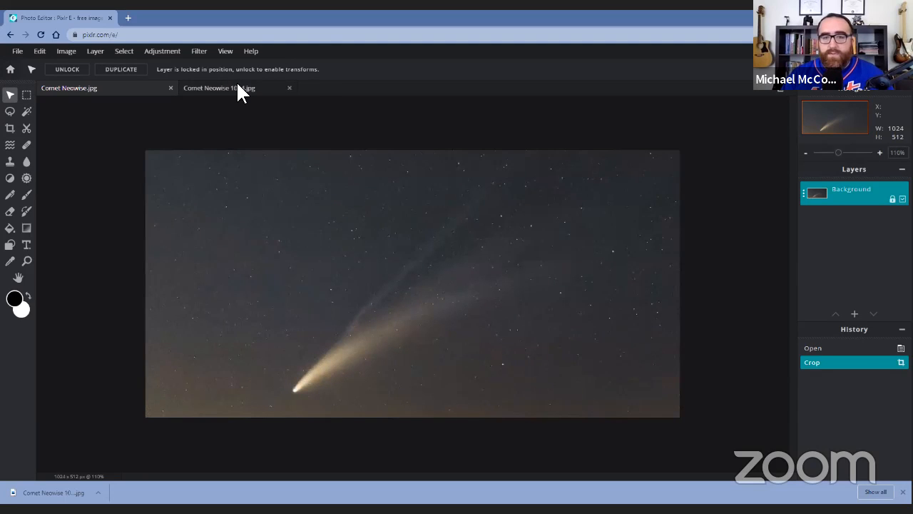
left_click(239, 89)
scroll(238, 84, "up", 1)
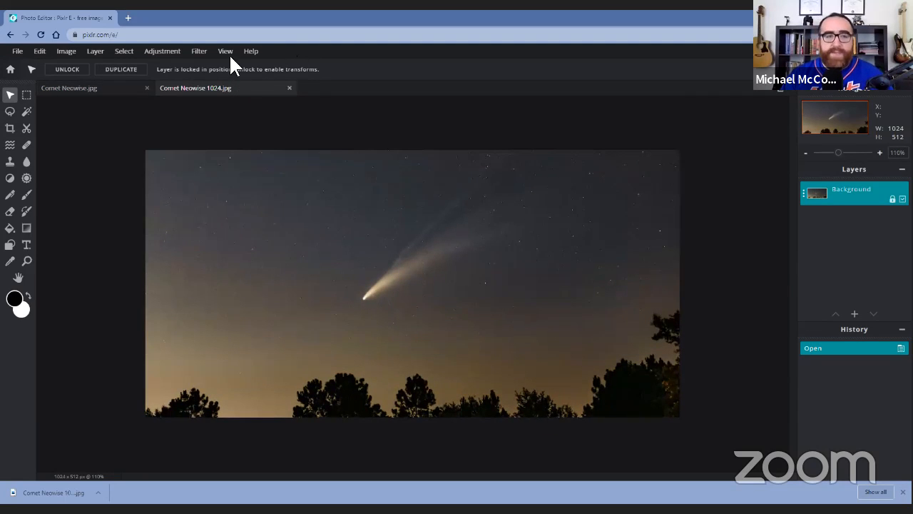
left_click(67, 88)
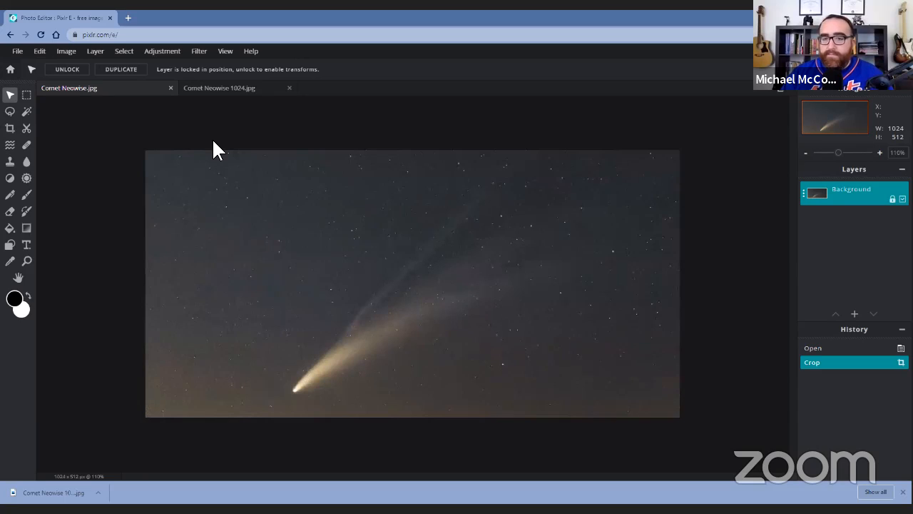
left_click(255, 83)
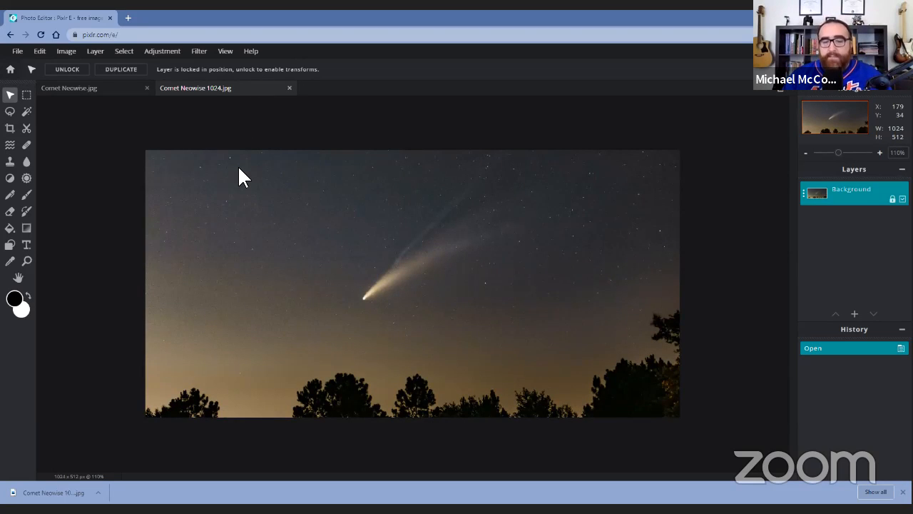
Close both comet images.
left_click(127, 95)
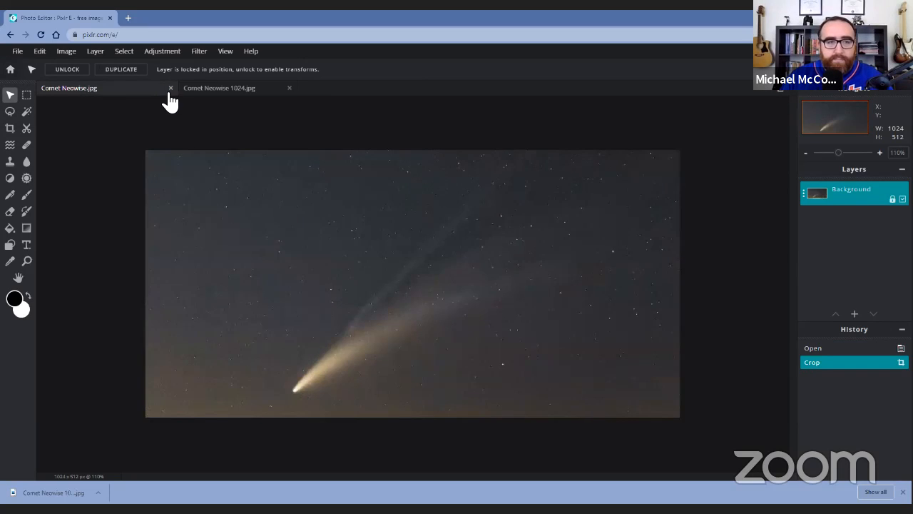
left_click(171, 88)
left_click(170, 88)
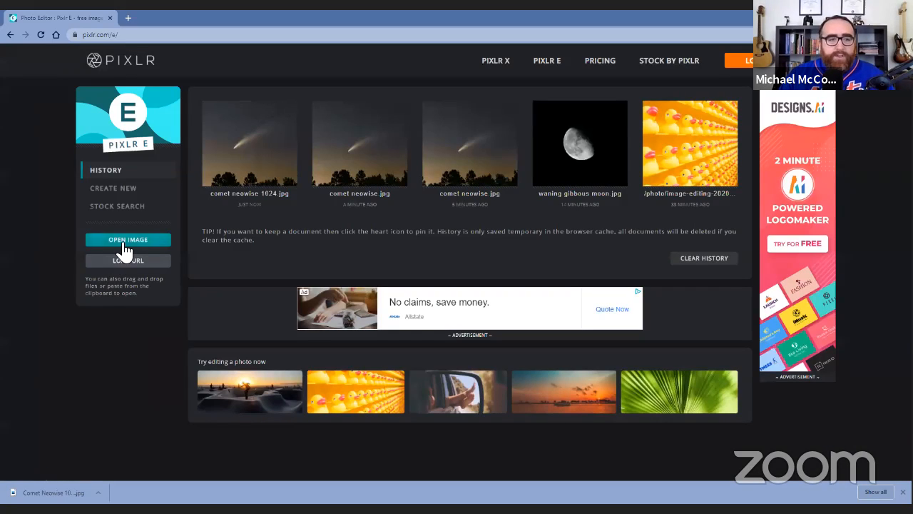
Open Apollo Rocket.jpg from the Desktop's Photo Editing Work Files folder at its original size and dismiss the browser's downloads bar.
left_click(120, 239)
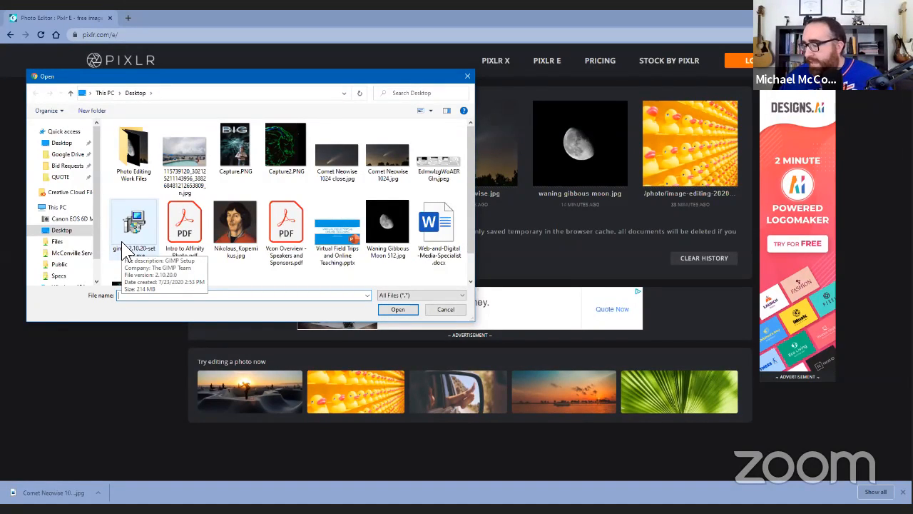
double_click(133, 150)
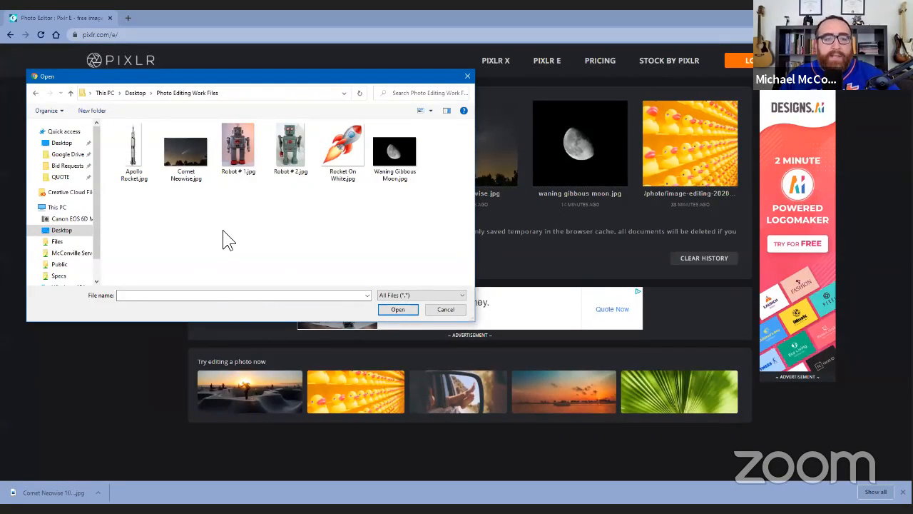
left_click(131, 159)
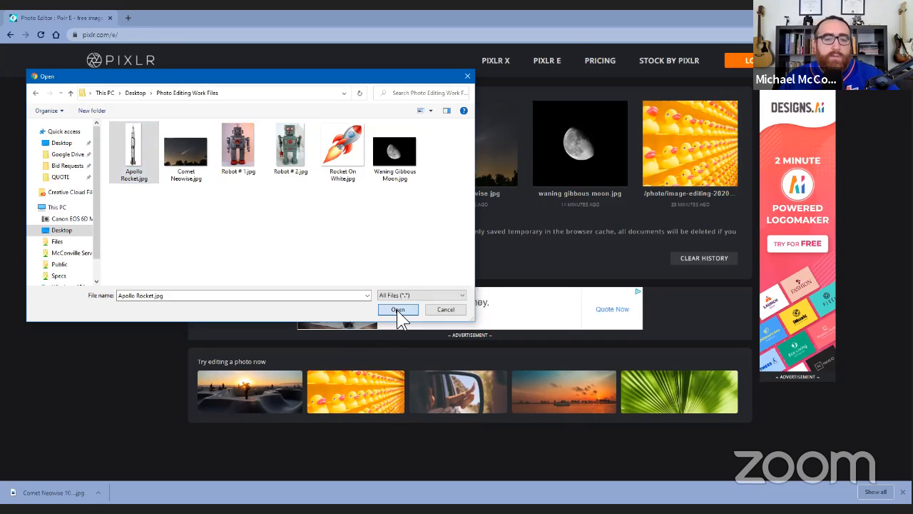
left_click(397, 310)
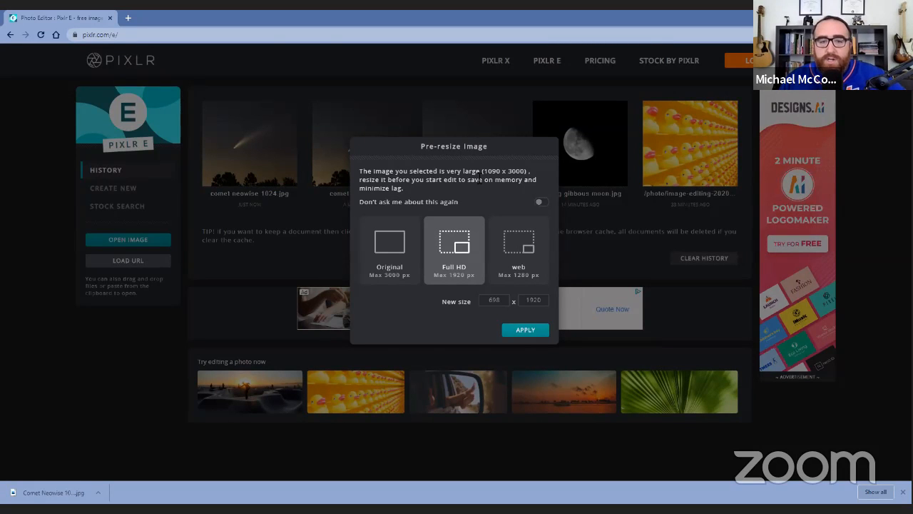
left_click(378, 275)
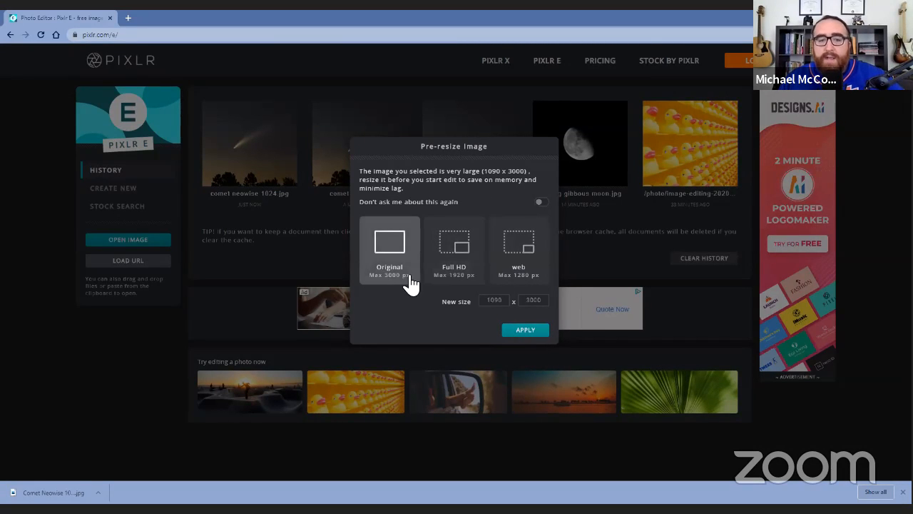
left_click(526, 331)
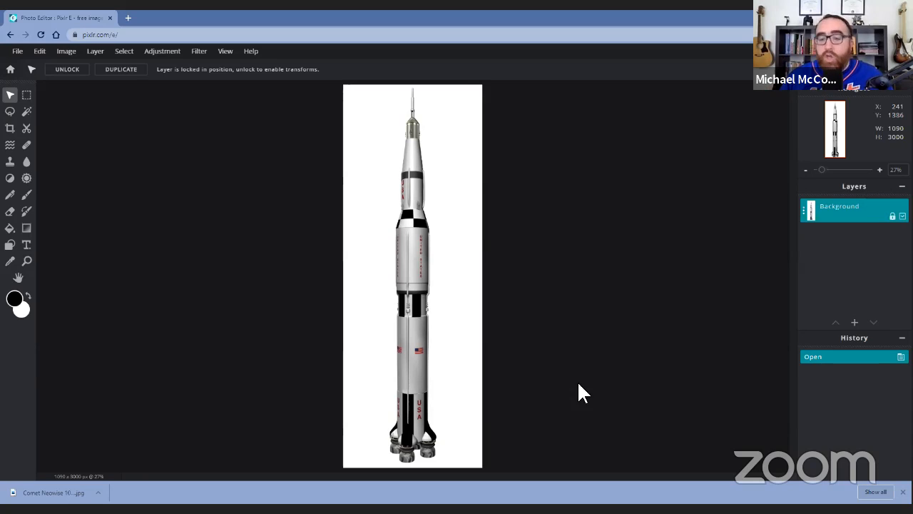
left_click(903, 492)
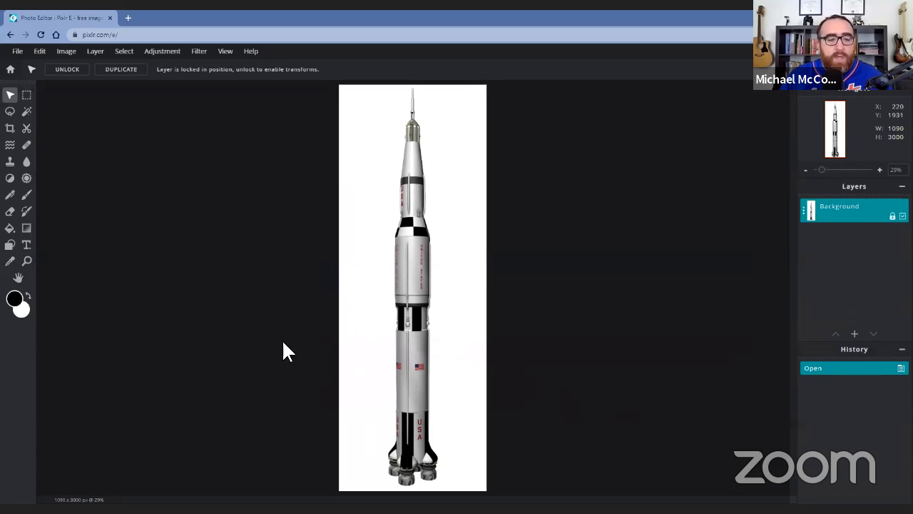
Resize the rocket image to a height of 2048 pixels with constrained proportions.
left_click(68, 52)
left_click(74, 67)
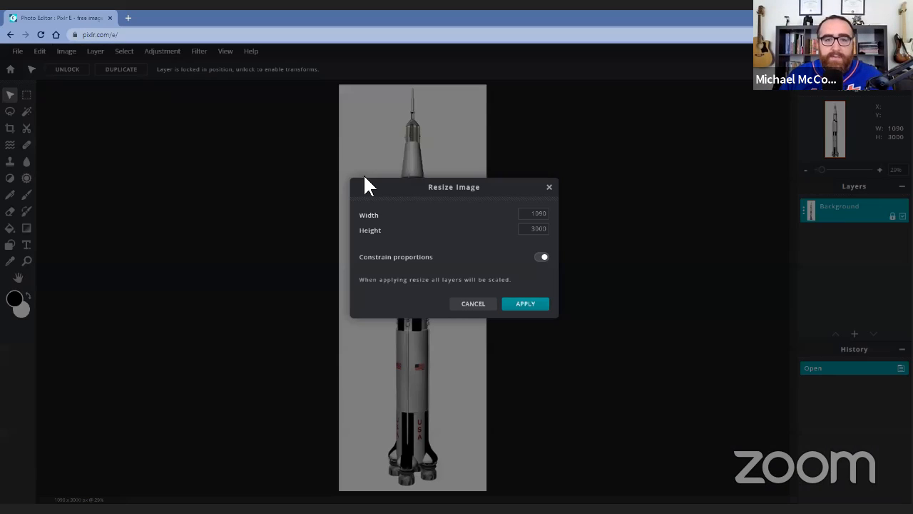
left_click_drag(467, 182, 585, 180)
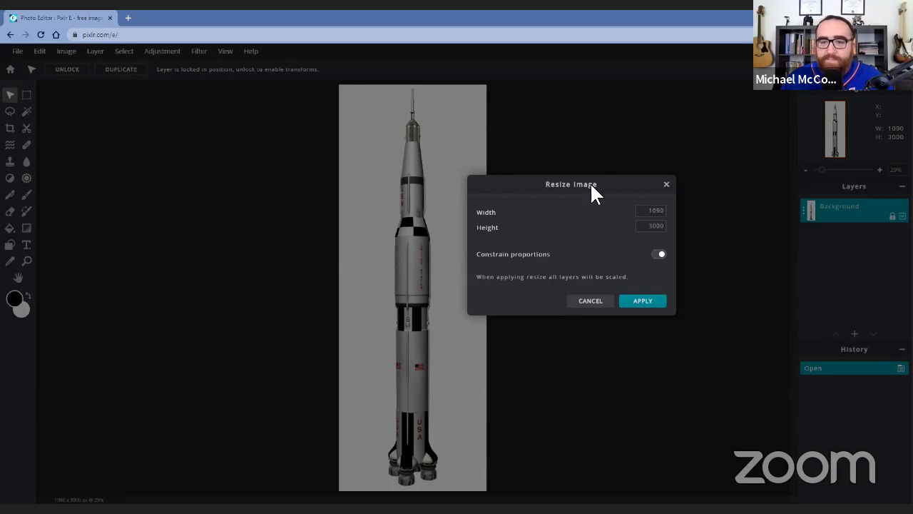
left_click(644, 228)
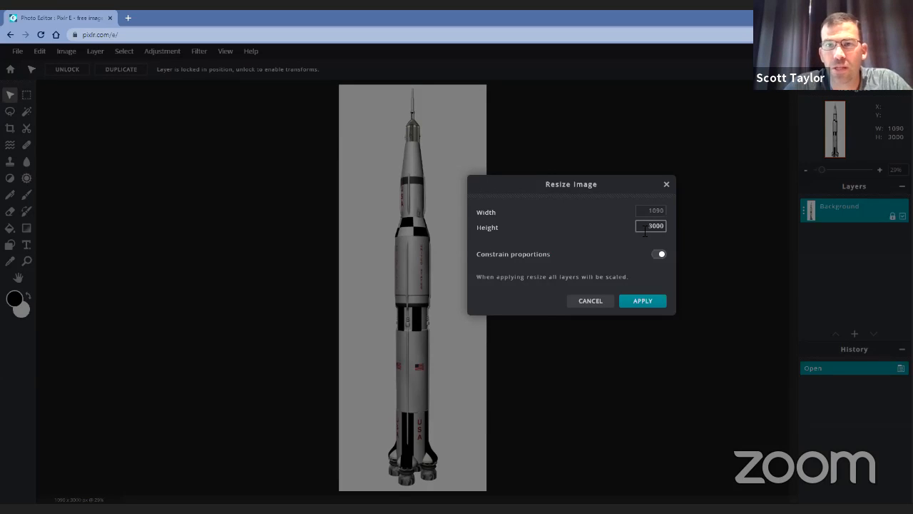
left_click_drag(644, 228, 668, 227)
type("2048")
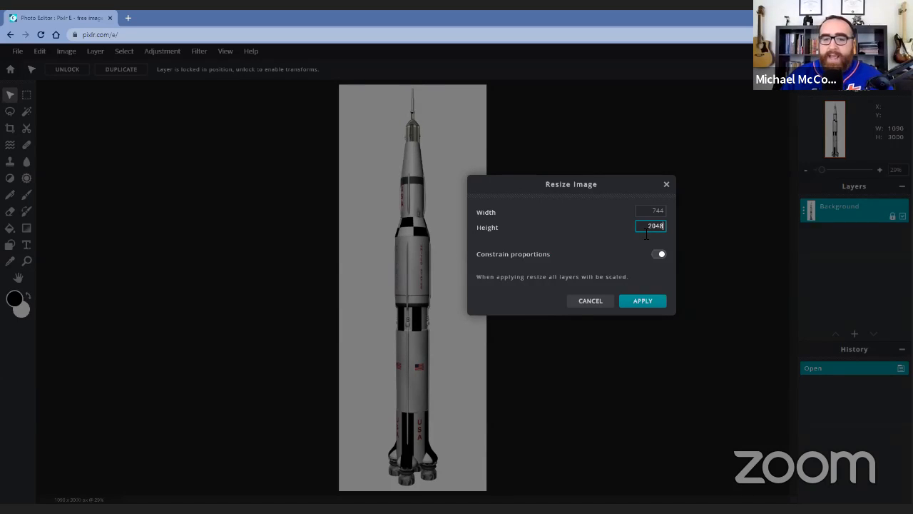
left_click(642, 292)
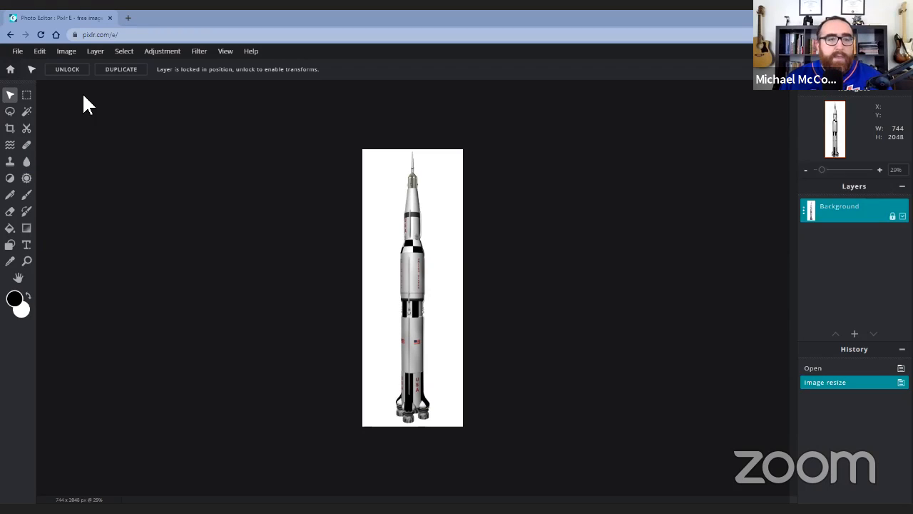
Try a 512-pixel-wide crop frame centred on the rocket and reset the crop.
left_click(10, 129)
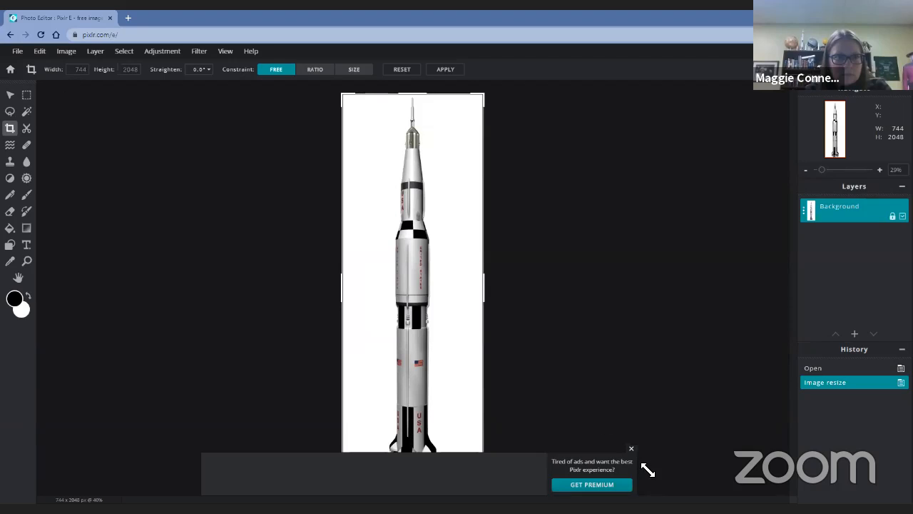
left_click(631, 448)
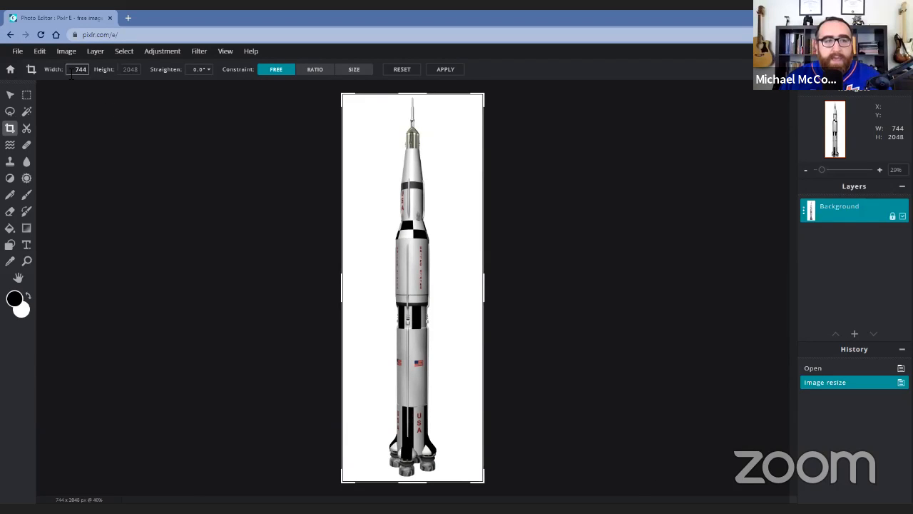
left_click(79, 69)
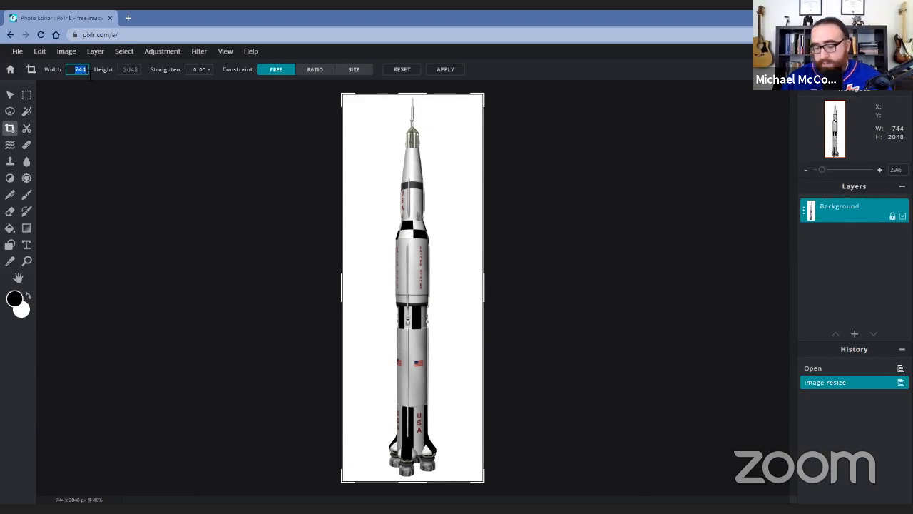
type("512")
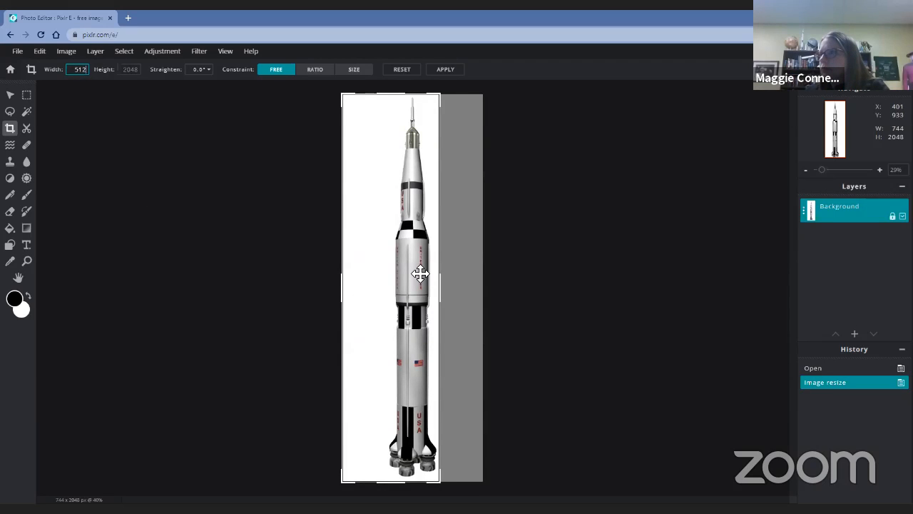
left_click_drag(407, 276, 423, 273)
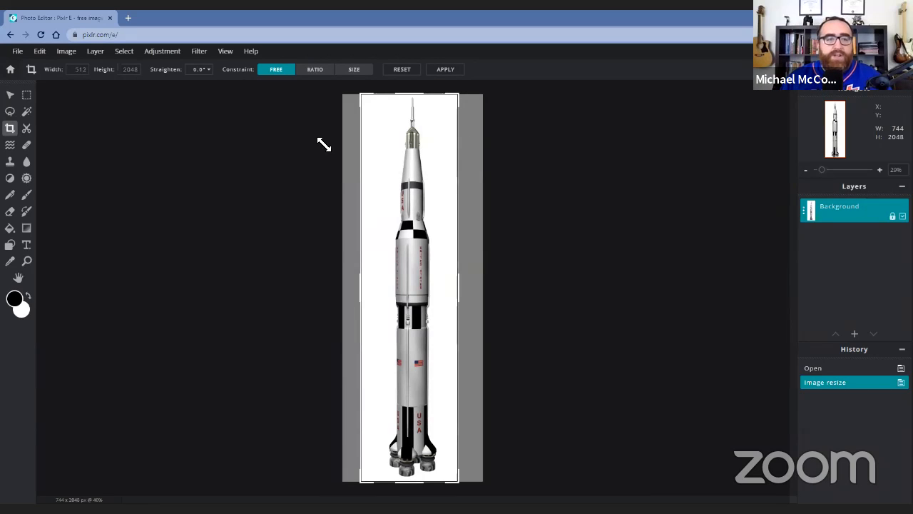
left_click(401, 73)
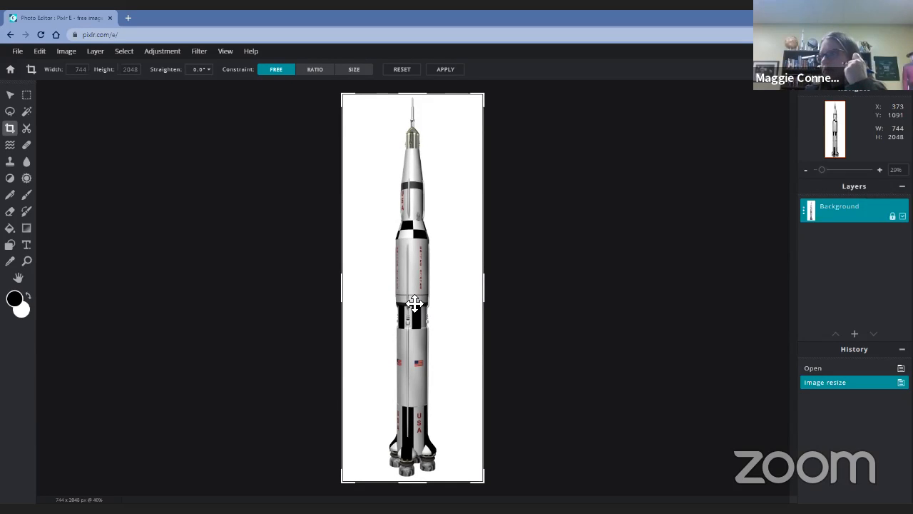
Try widening the canvas to 1024 pixels with the middle-left anchor point and undo the canvas resize.
left_click(71, 56)
left_click(78, 81)
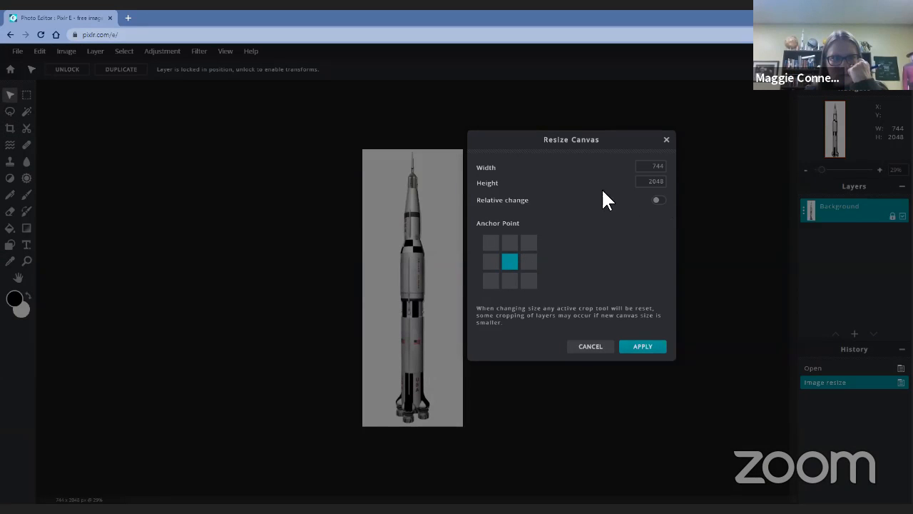
left_click(650, 184)
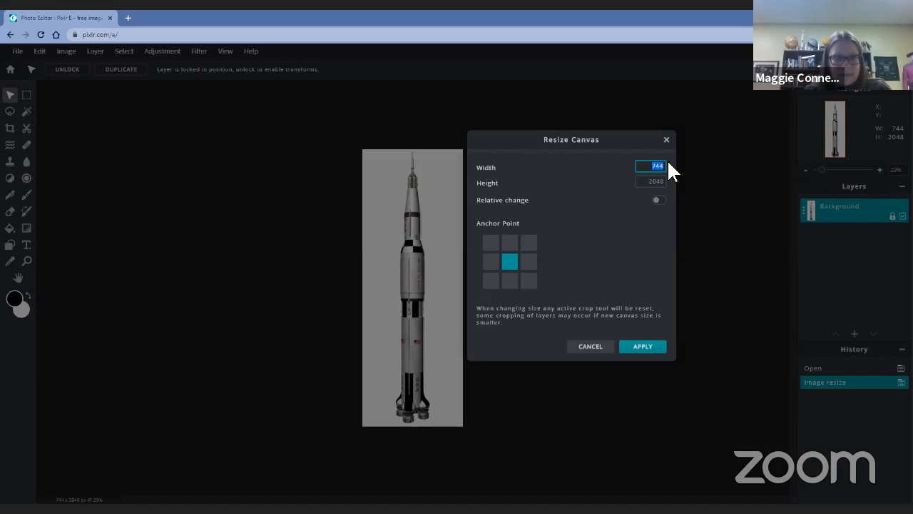
type("1024")
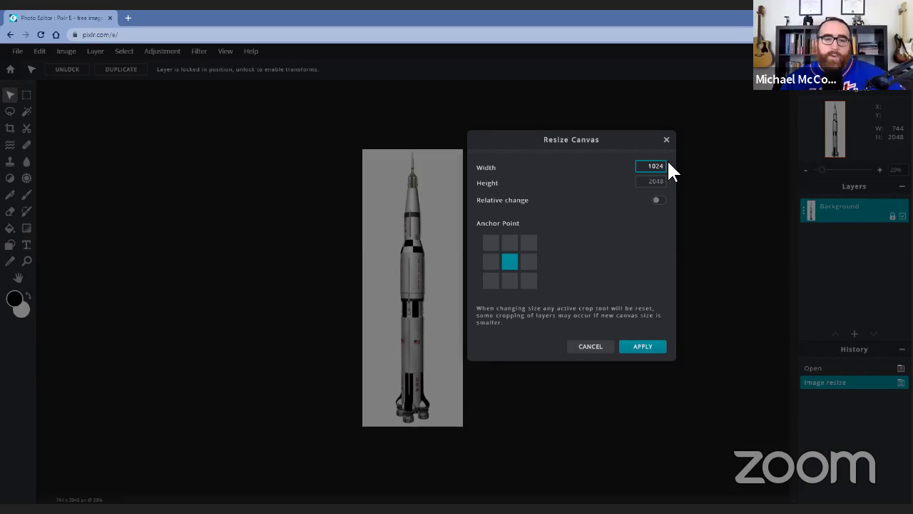
left_click(492, 265)
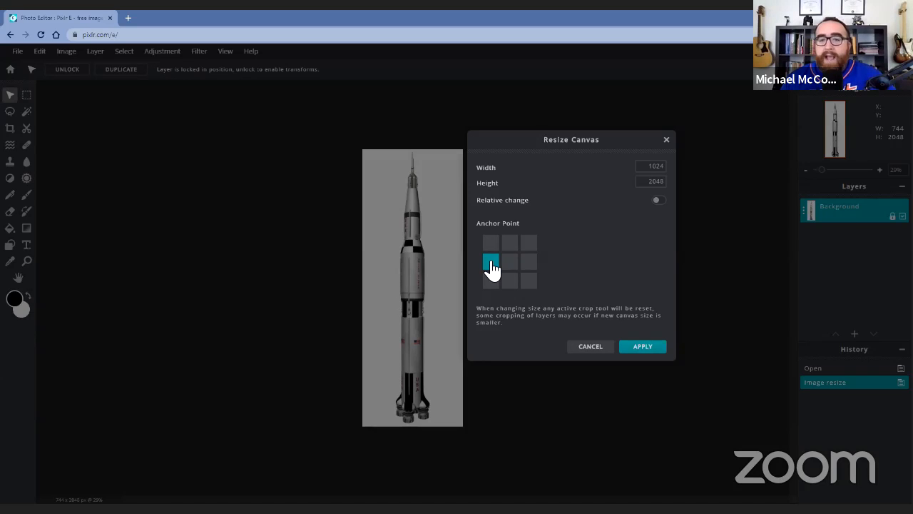
left_click(644, 359)
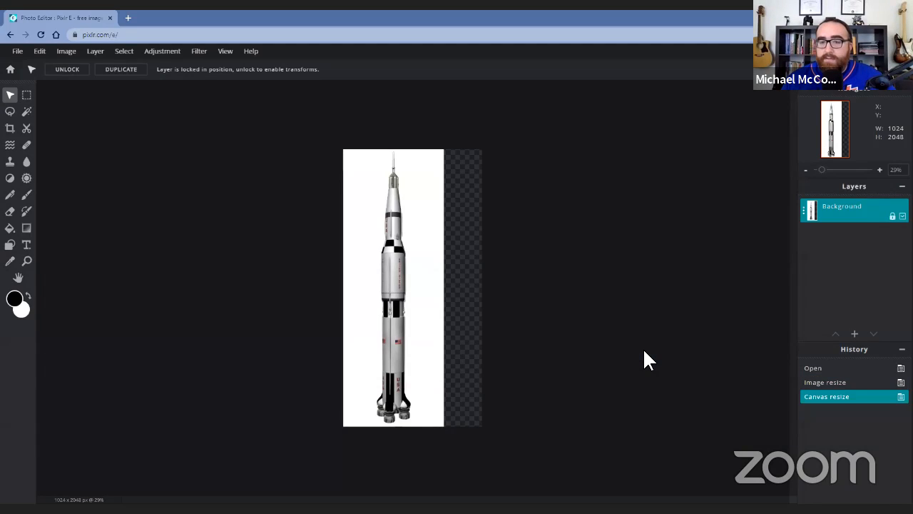
key("ctrl+z")
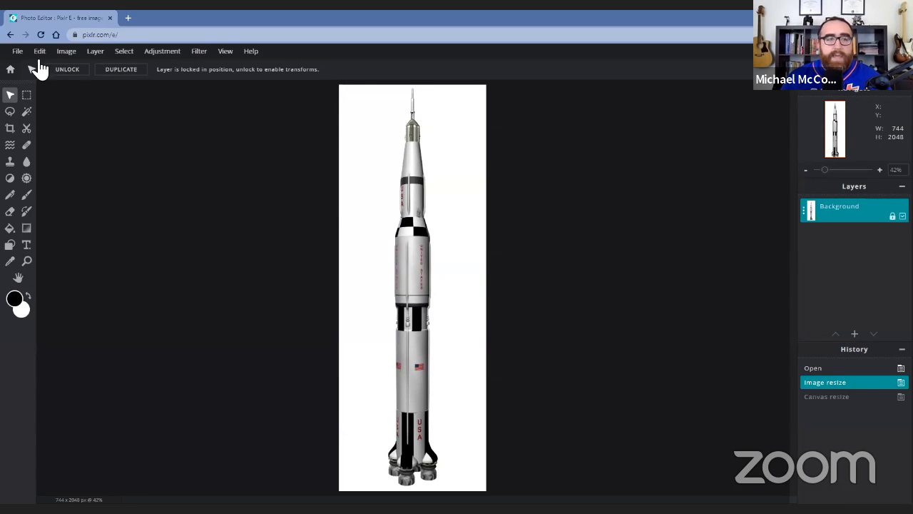
Try widening the canvas to 1024 pixels with the middle-right anchor point and undo the canvas resize.
left_click(67, 50)
left_click(79, 79)
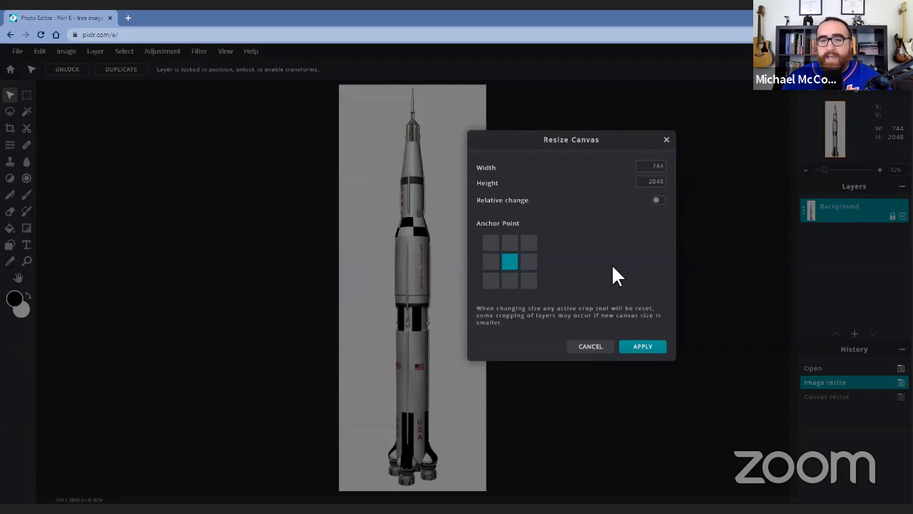
double_click(654, 166)
type("1204")
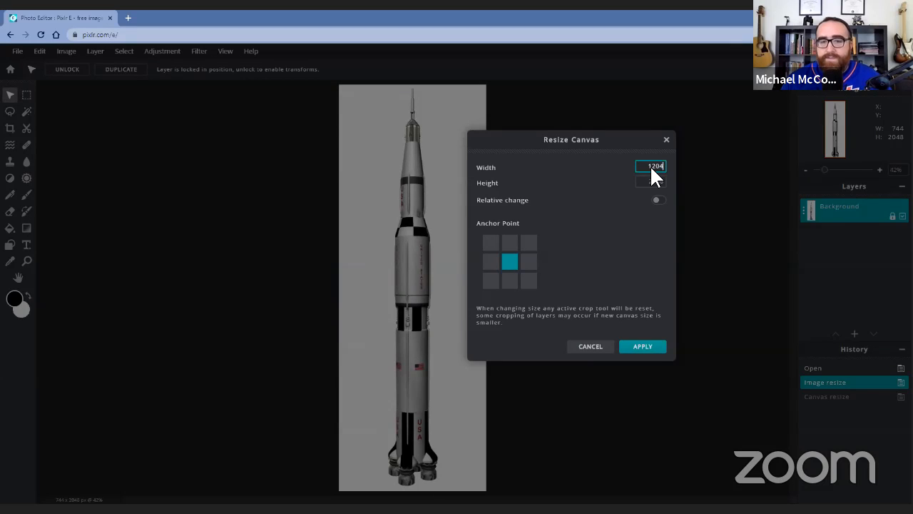
key("BackSpace")
key("BackSpace")
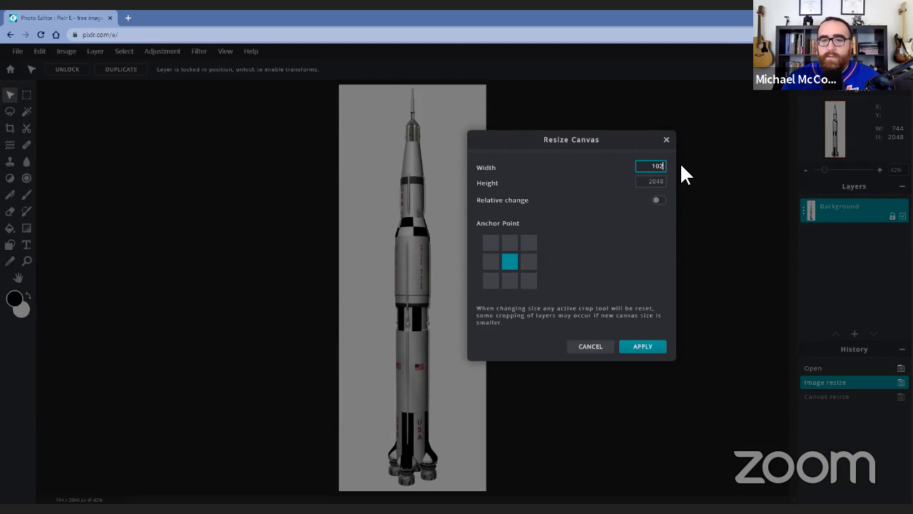
left_click(532, 262)
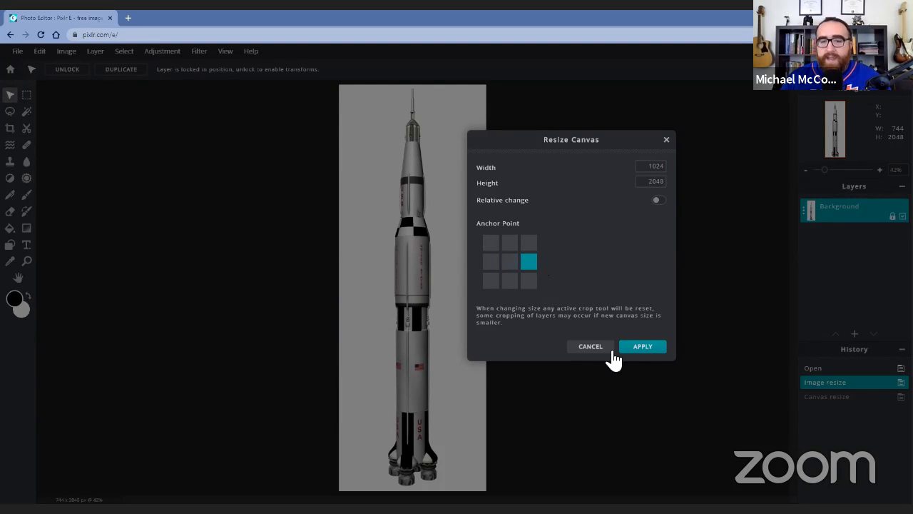
left_click(637, 347)
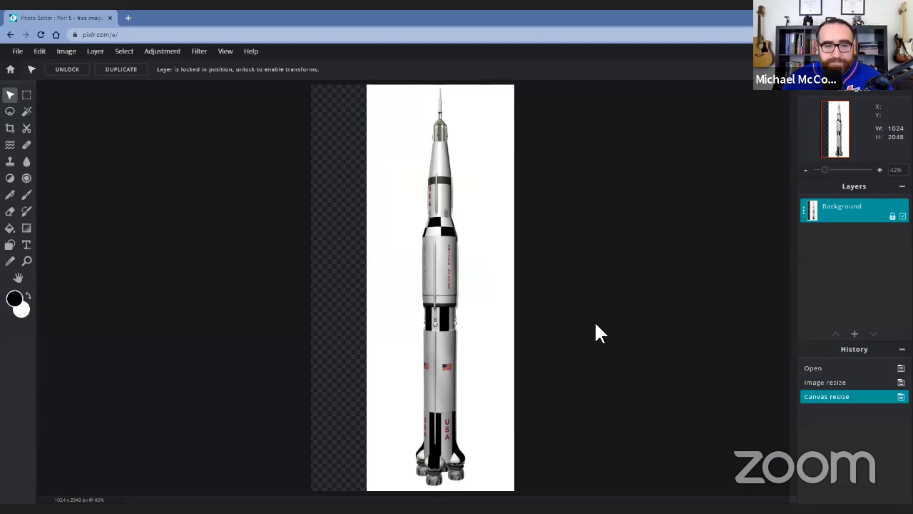
key("ctrl+z")
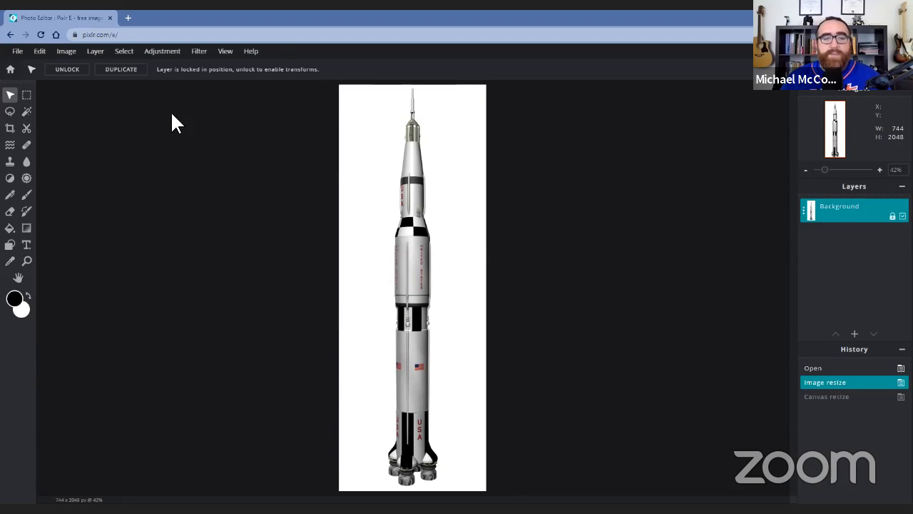
Widen the rocket image's canvas to 1024 pixels, keeping the 2048-pixel height and the centre anchor point.
left_click(70, 56)
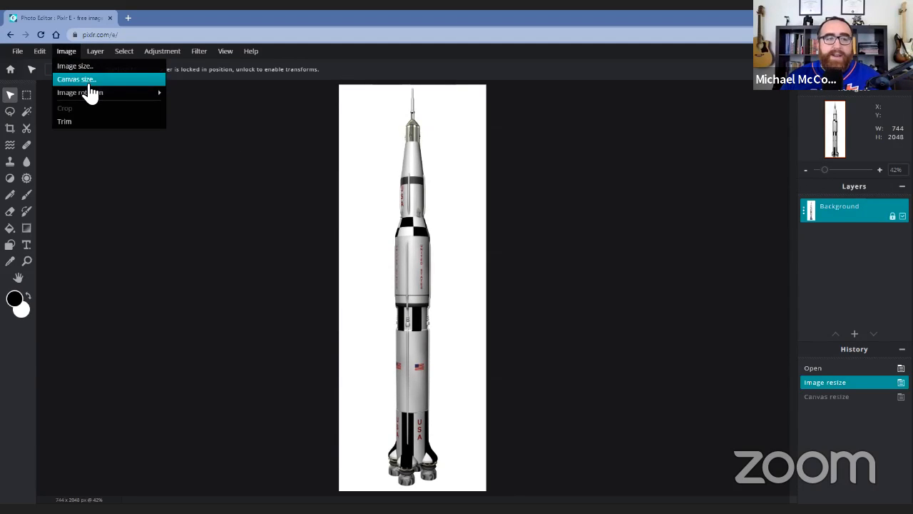
left_click(86, 80)
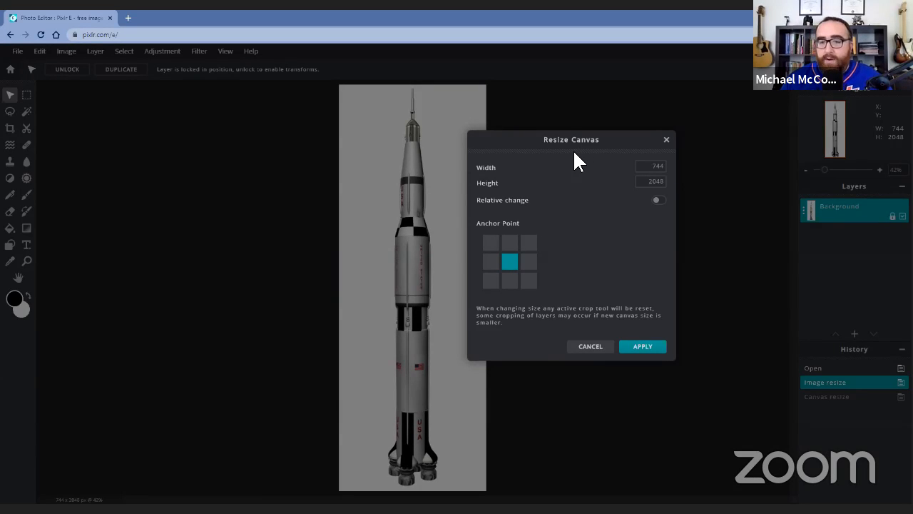
key("Tab")
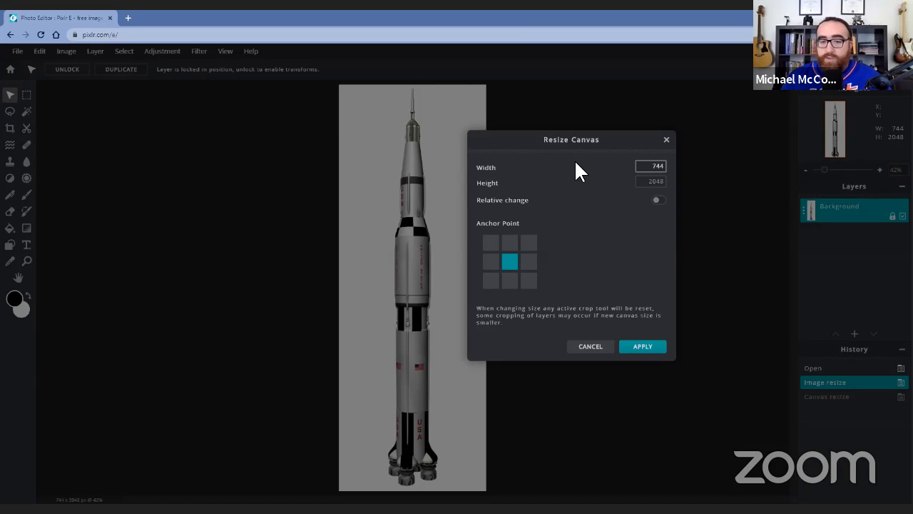
key("Tab")
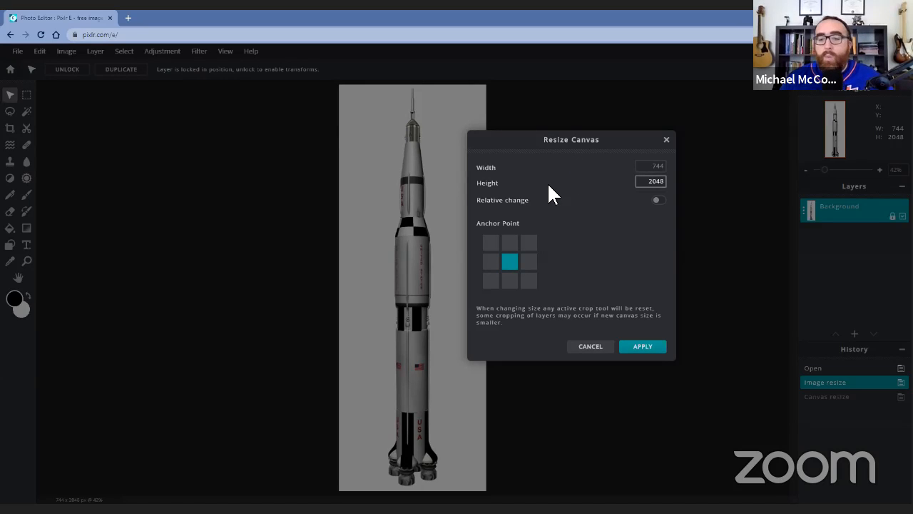
double_click(655, 166)
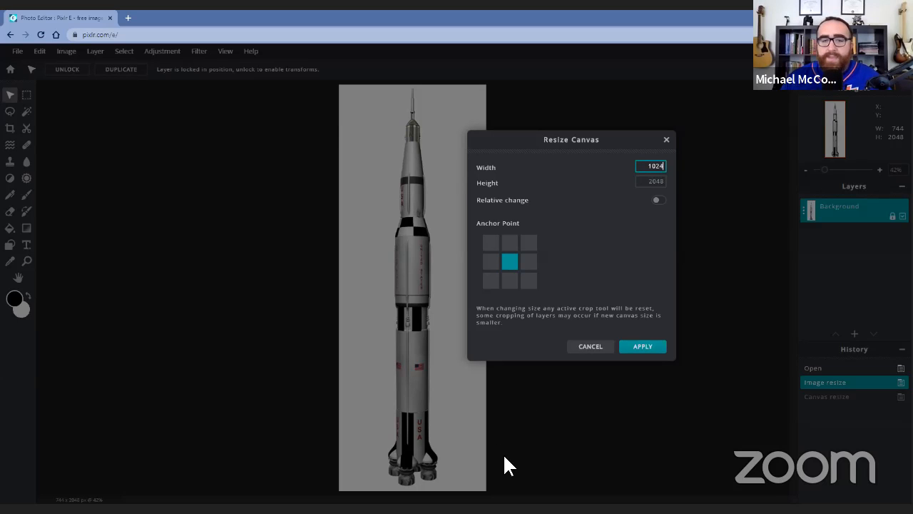
type("1024")
left_click(510, 263)
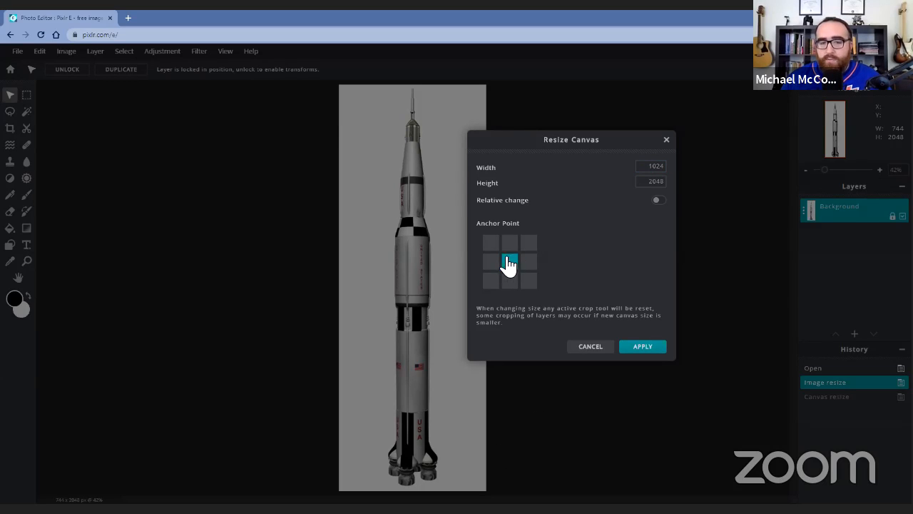
left_click(644, 347)
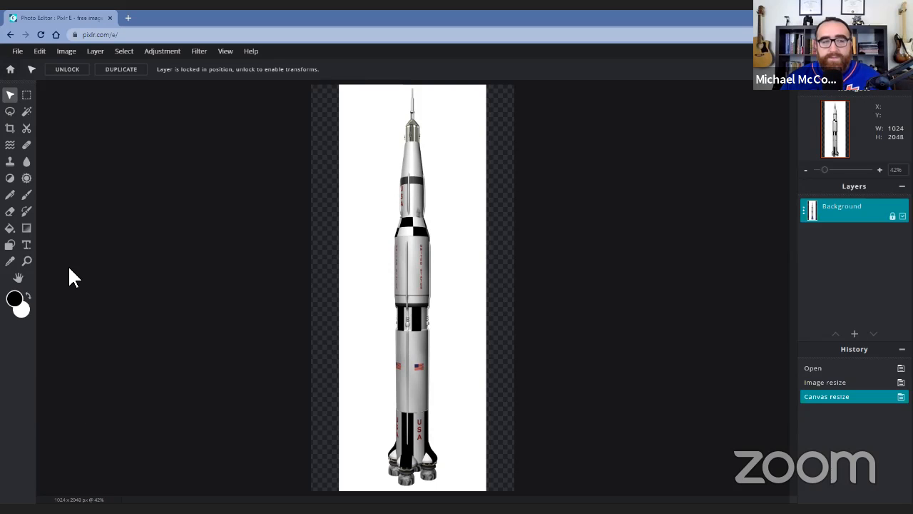
Check the rocket image's width and height in the Resize Image settings and leave them unapplied.
left_click(66, 51)
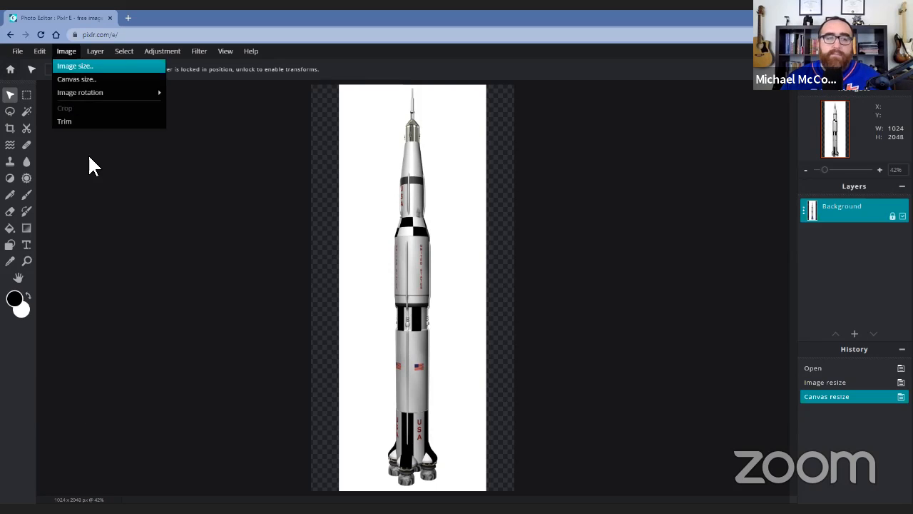
left_click(66, 52)
left_click(68, 65)
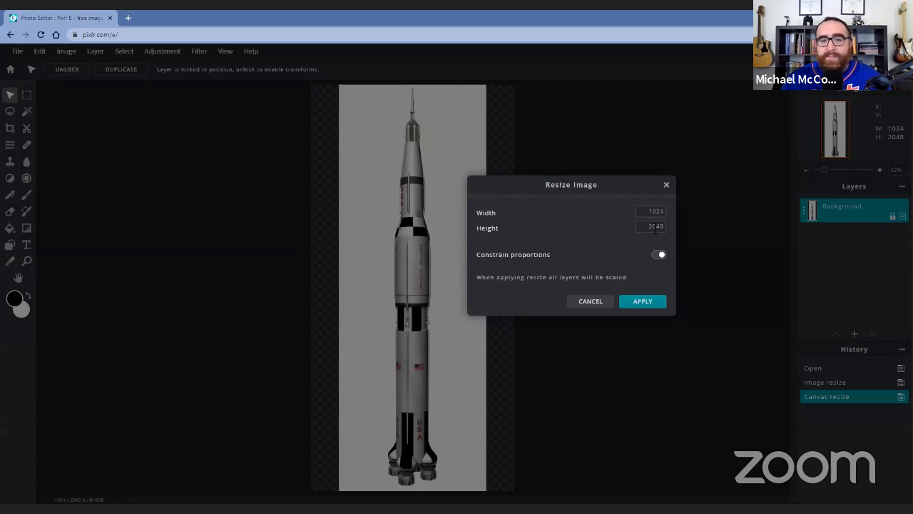
left_click(591, 303)
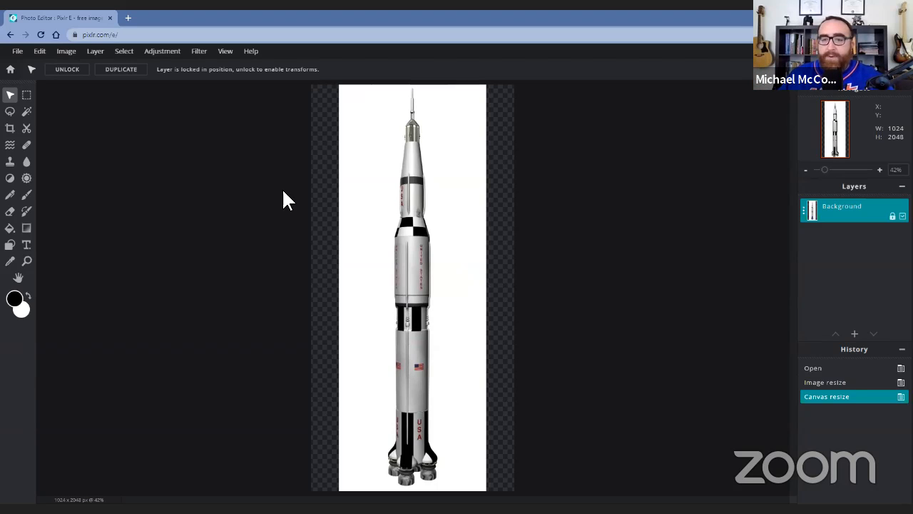
Select the white background around the rocket with the Magic Wand at tolerance 32, delete it and deselect.
left_click(30, 114)
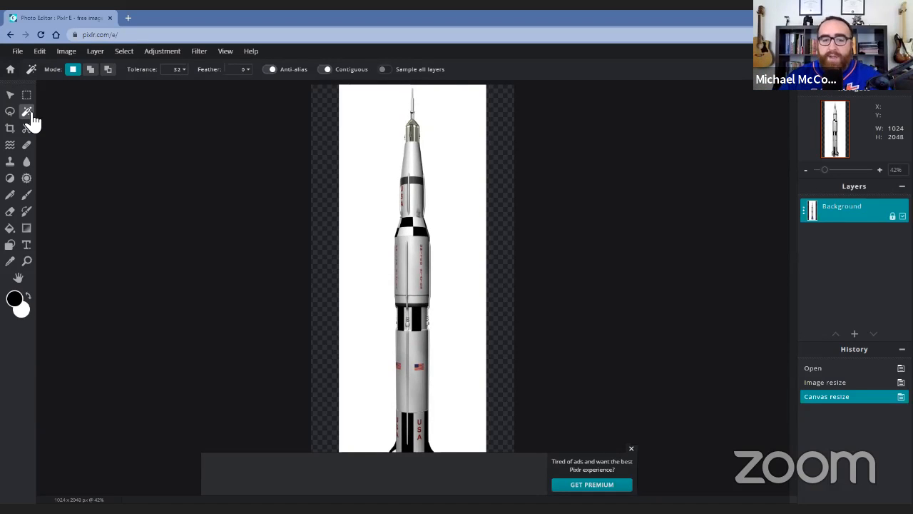
left_click(632, 449)
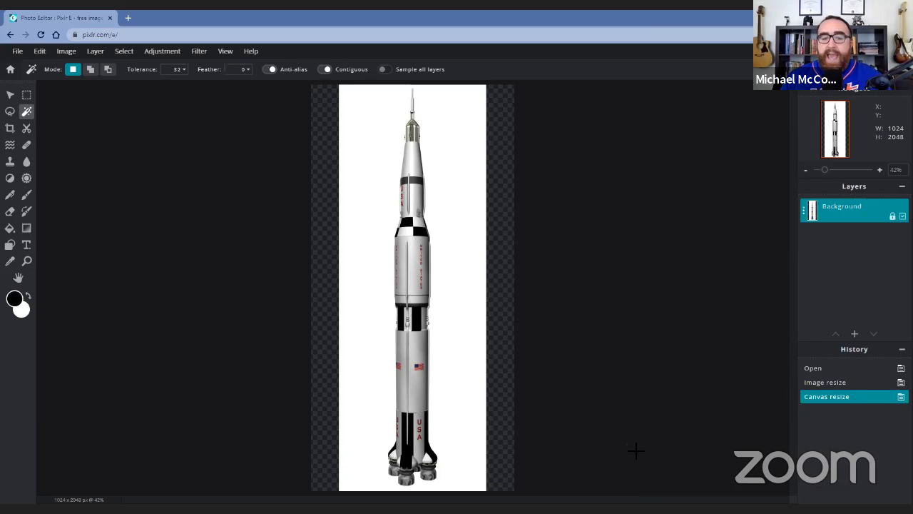
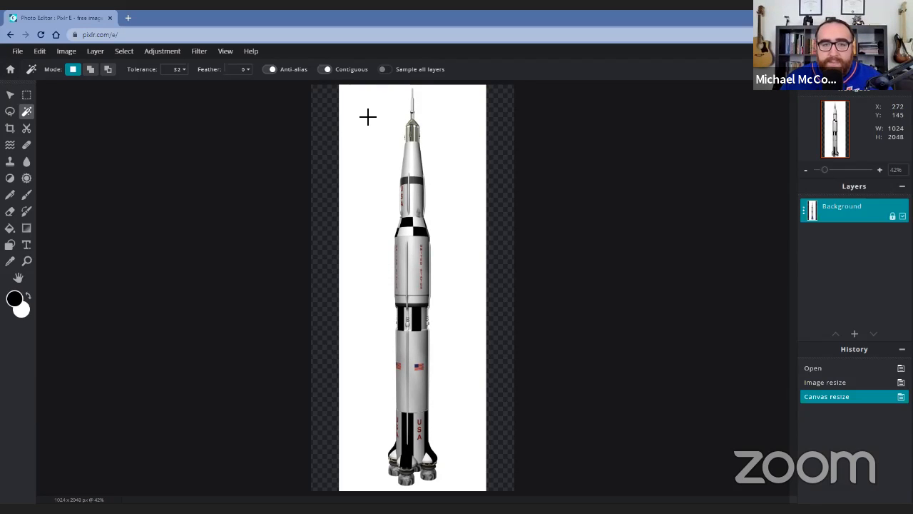
left_click(367, 117)
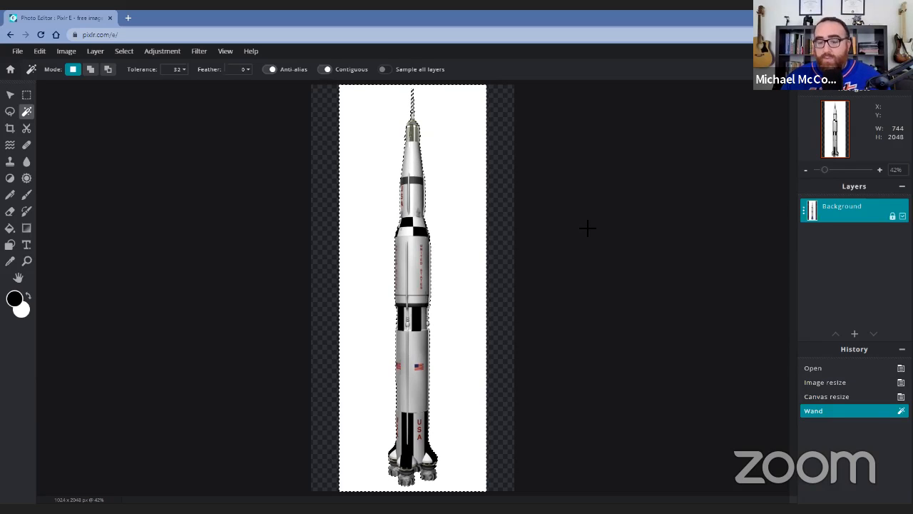
key("Delete")
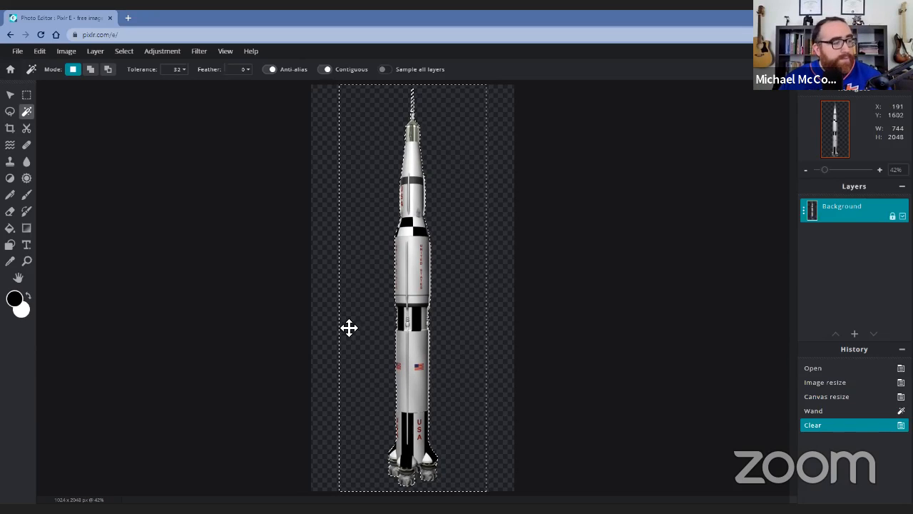
key("alt")
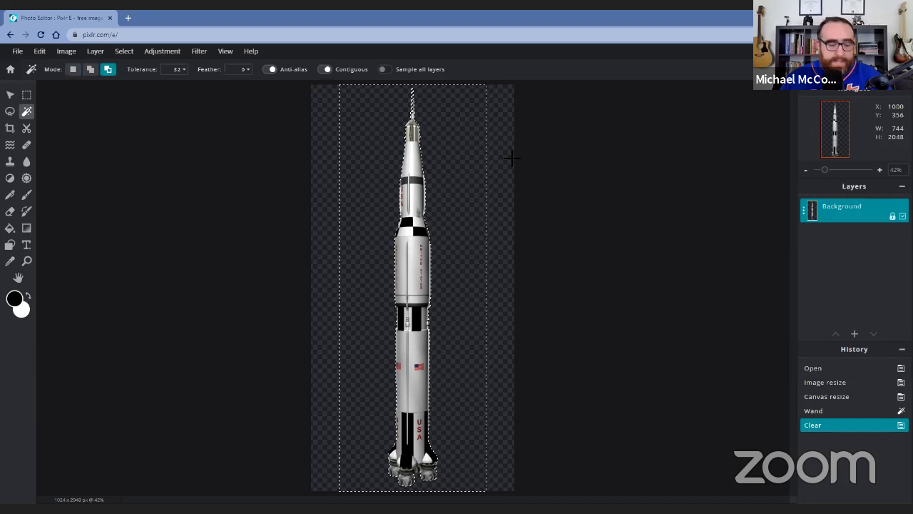
key("ctrl+d")
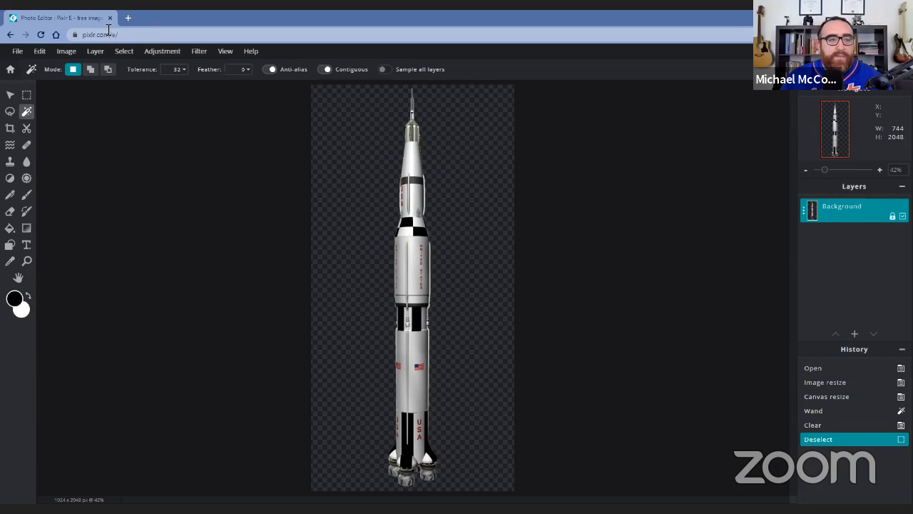
left_click(27, 55)
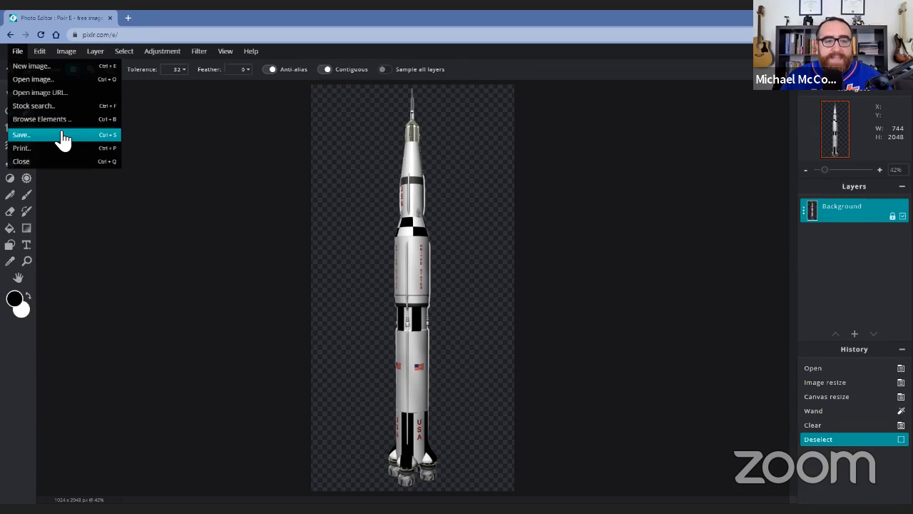
left_click(62, 135)
left_click_drag(630, 139, 355, 189)
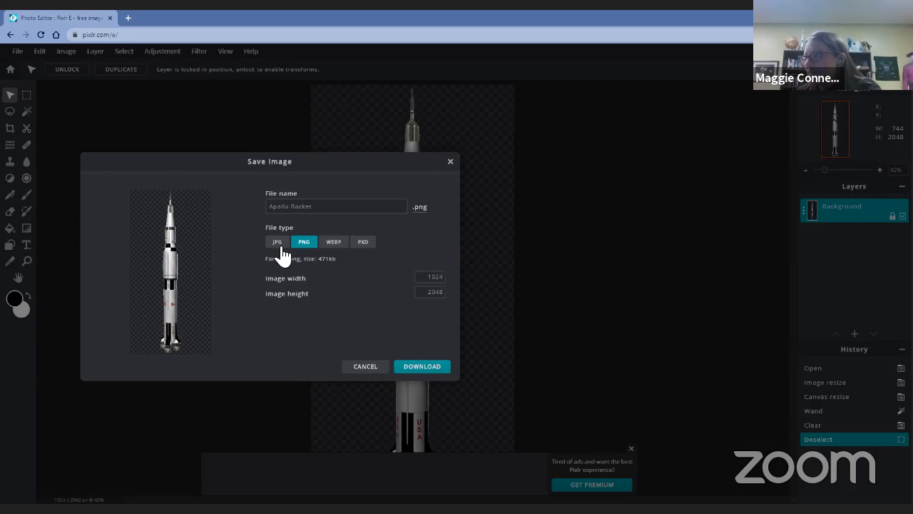
left_click(367, 367)
Undo the deselection and background removal, delete the selected white background again and deselect.
key("ctrl+z")
key("ctrl+z")
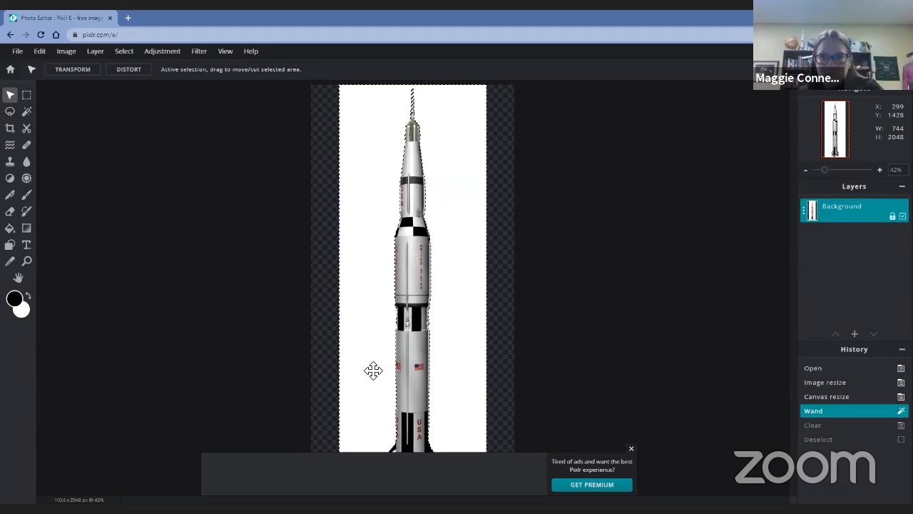
key("Delete")
key("ctrl+d")
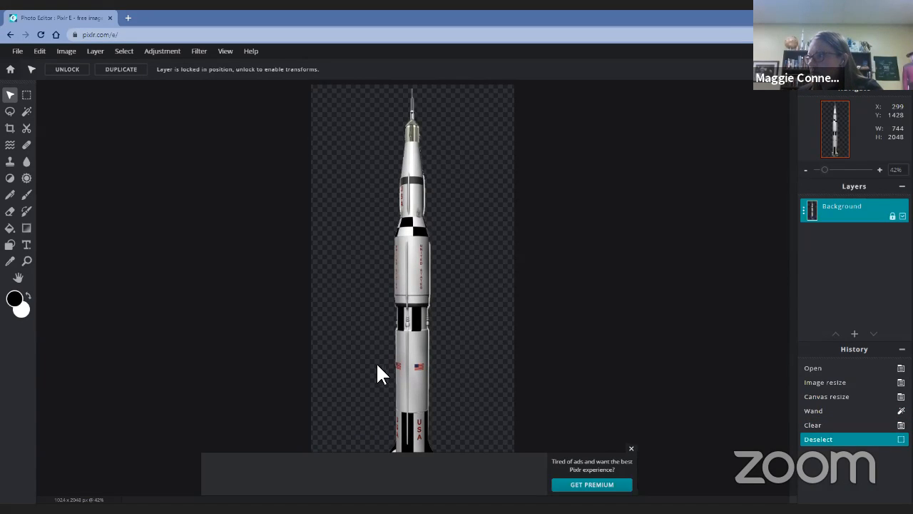
left_click(631, 448)
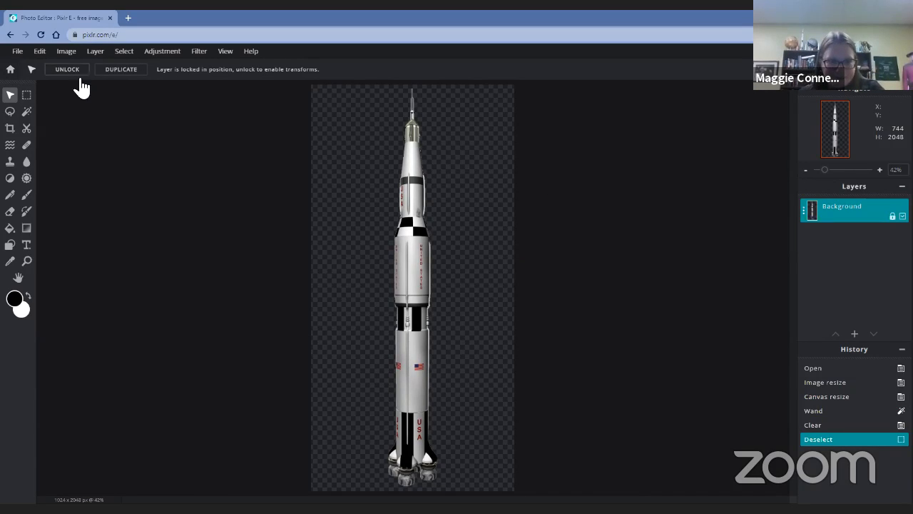
Open the save settings for the rocket image and preview it with the JPG file type.
left_click(18, 52)
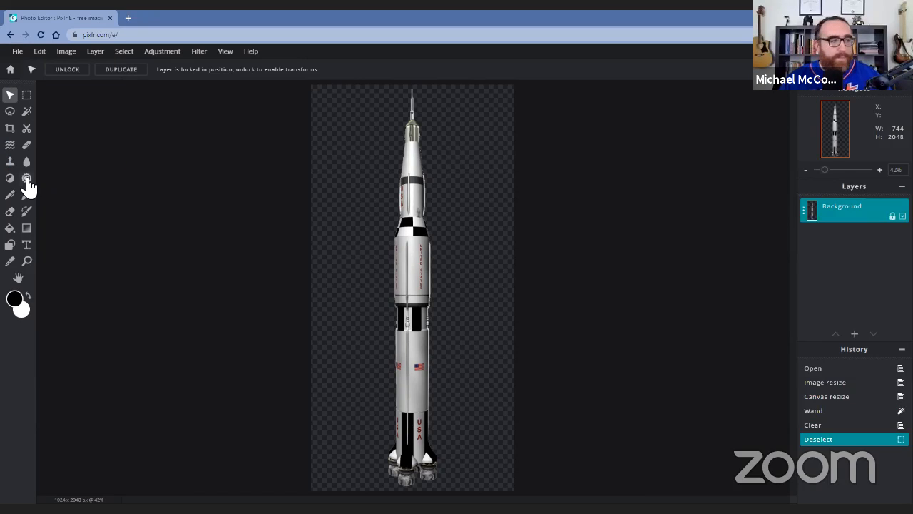
left_click(17, 51)
left_click(17, 50)
left_click(17, 51)
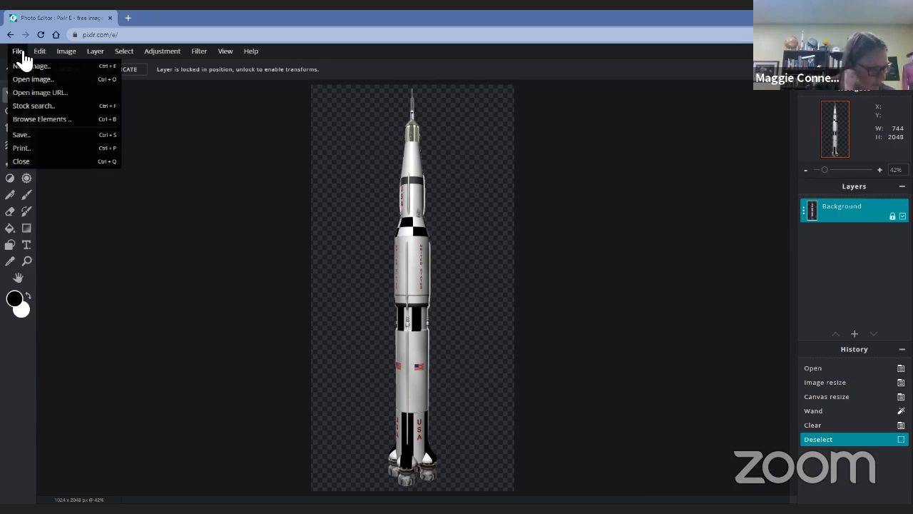
left_click(60, 137)
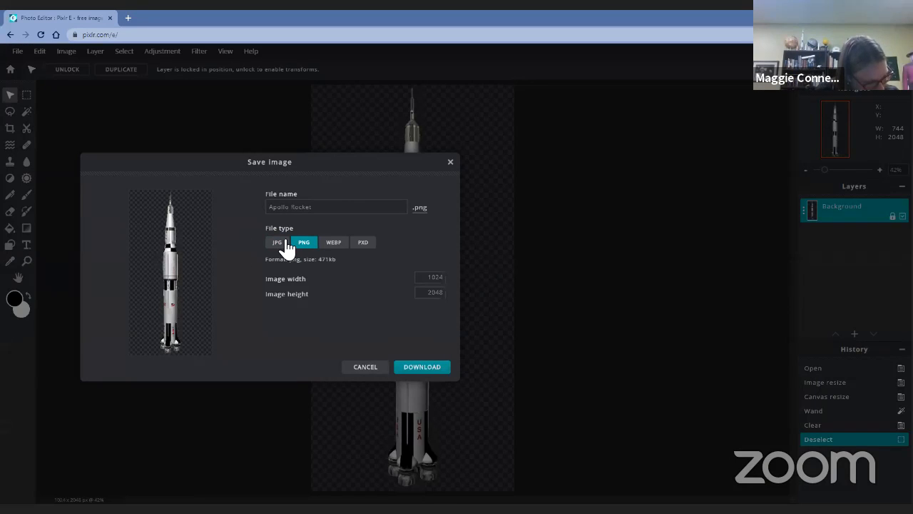
left_click(286, 244)
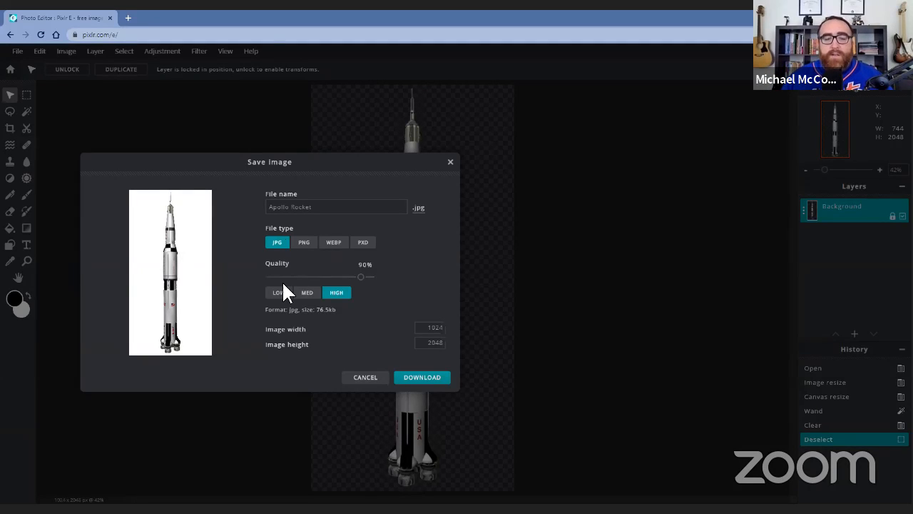
left_click_drag(323, 169, 476, 177)
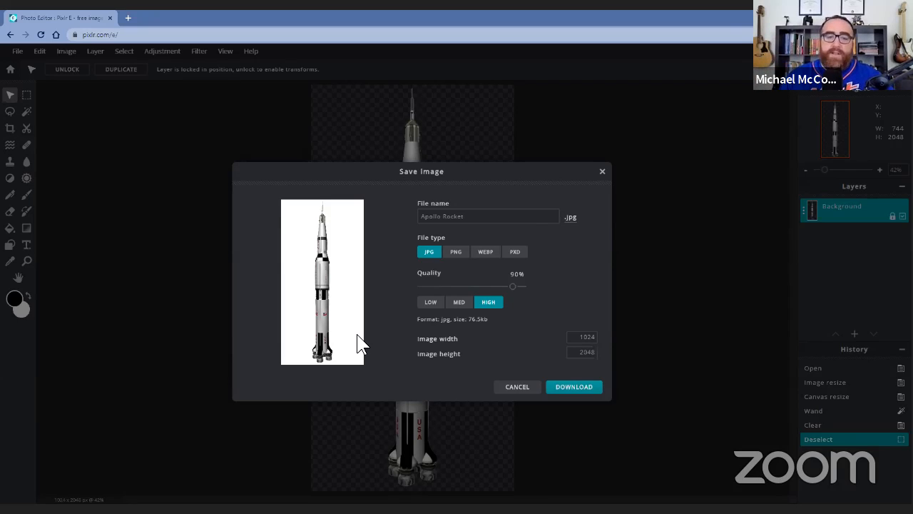
Download the rocket image as a PNG named "Apollo Rocket Transparent" and close the save dialog.
left_click(460, 257)
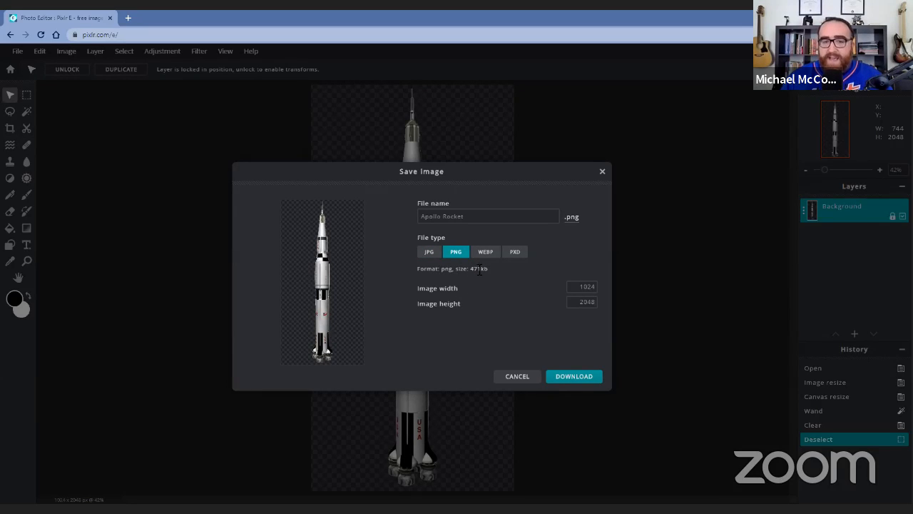
left_click(478, 216)
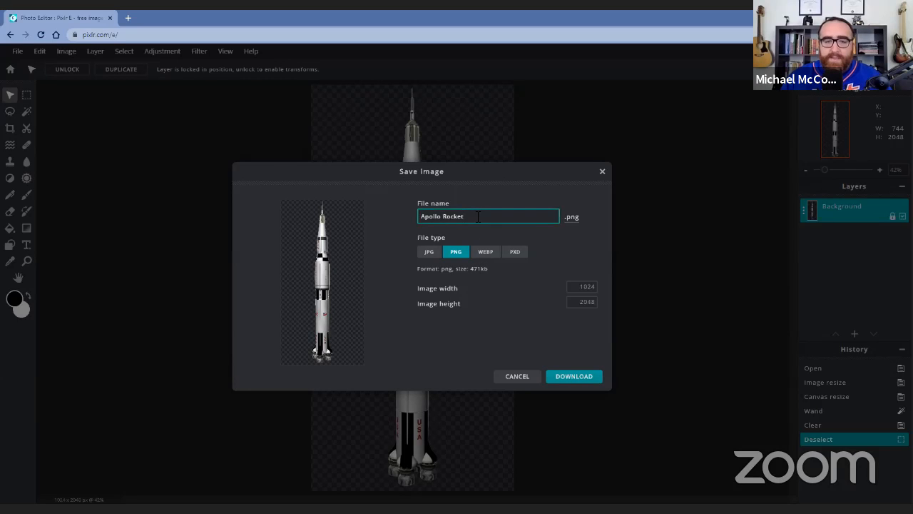
type("Transparent")
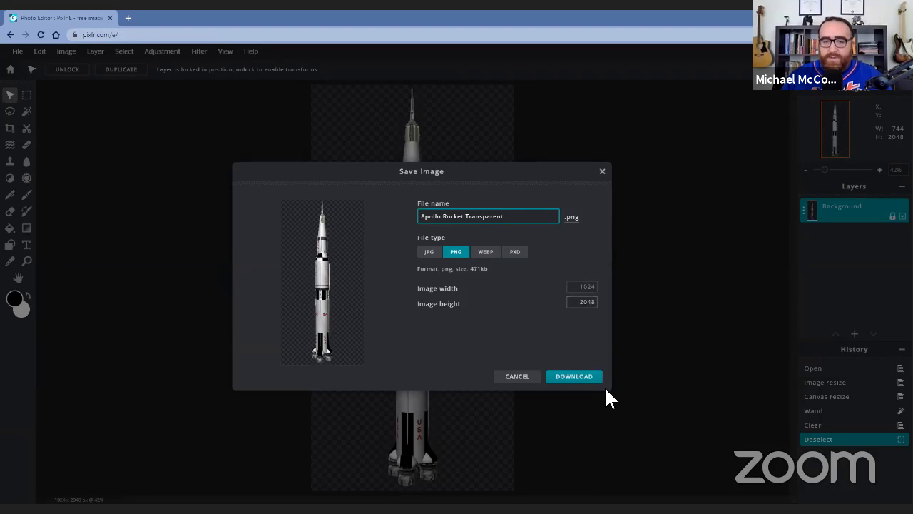
left_click(563, 384)
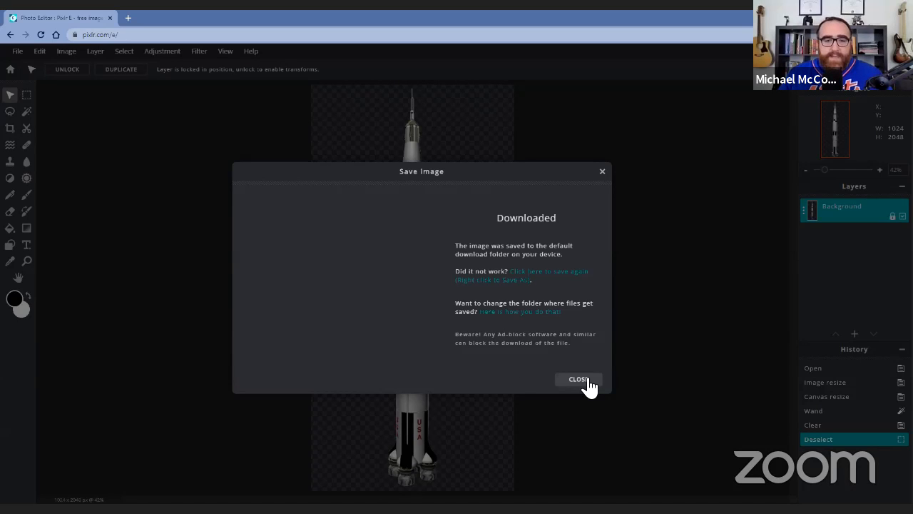
key("Escape")
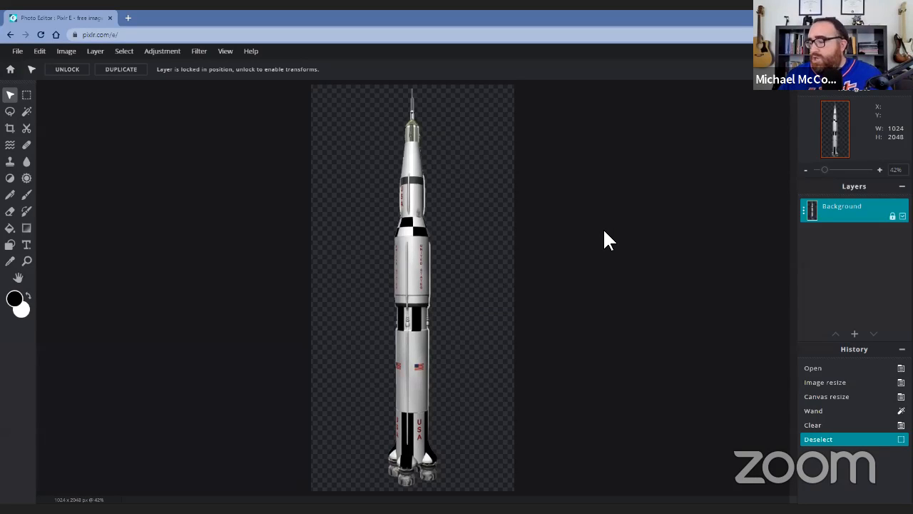
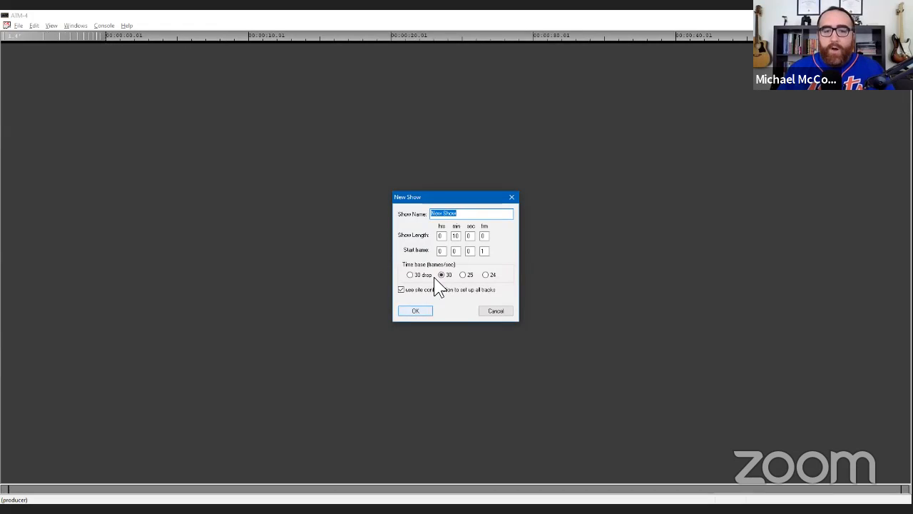
Create the 10-minute, 30 frames-per-second show and open a Slide cue specification at 2 seconds on the Starry Night track.
left_click(415, 312)
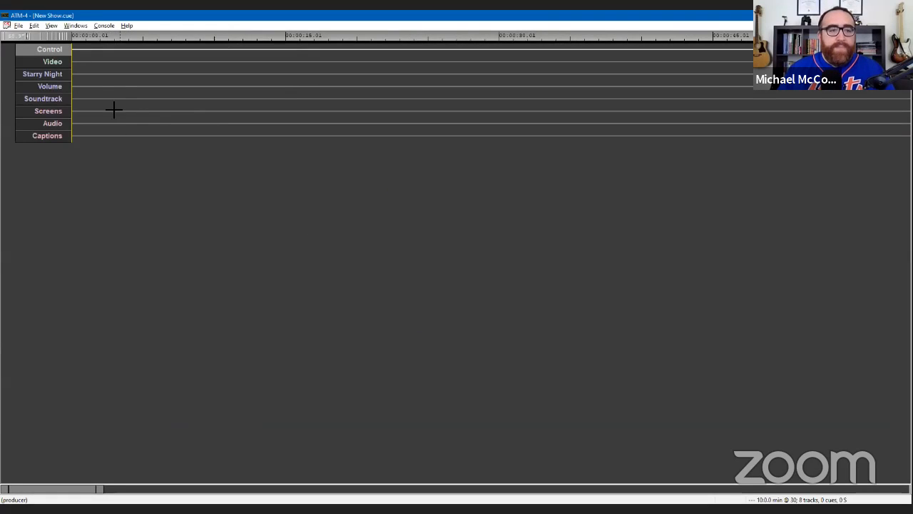
left_click(101, 76)
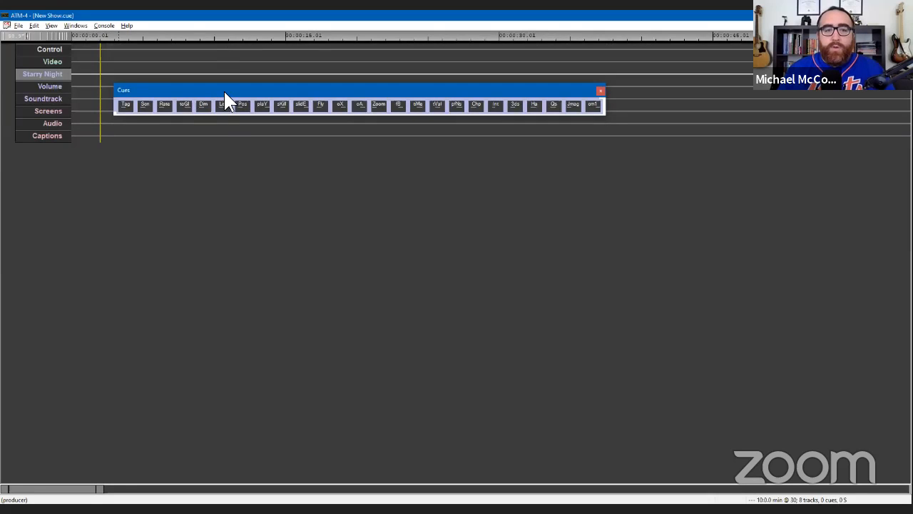
left_click_drag(225, 103, 226, 157)
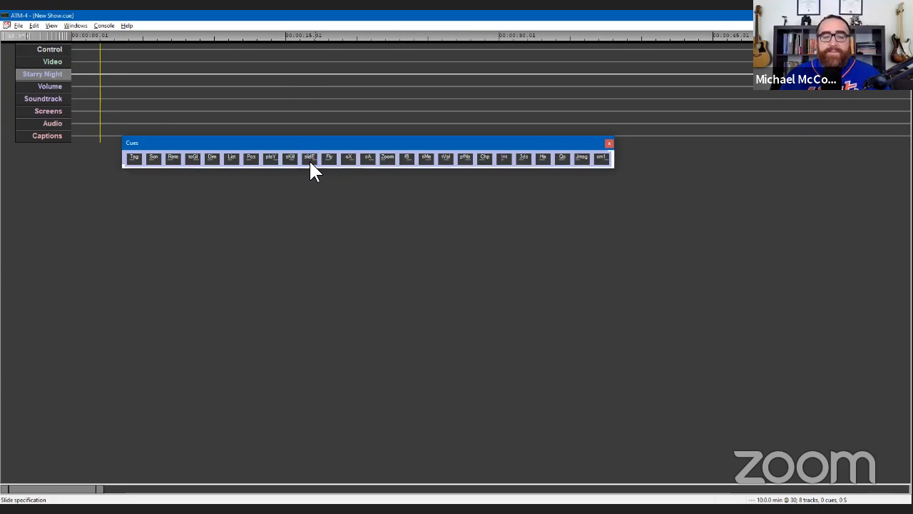
left_click_drag(300, 142, 273, 158)
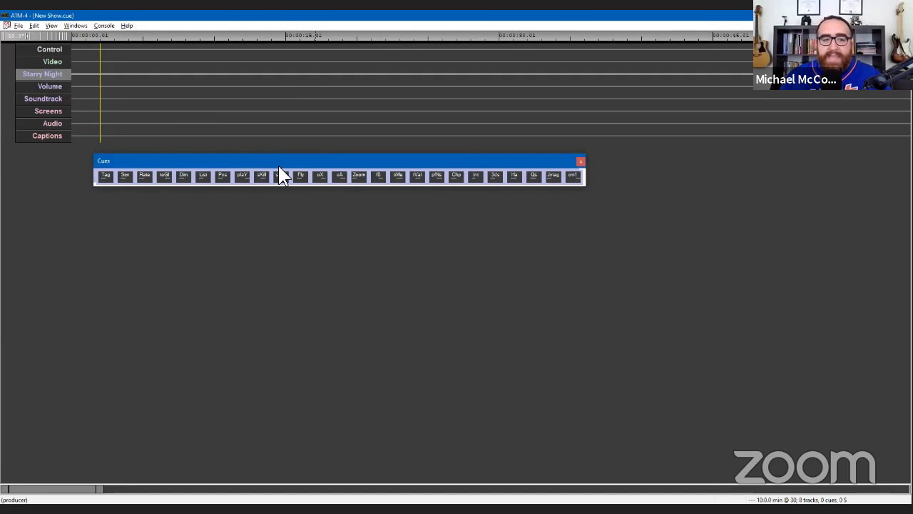
left_click(286, 177)
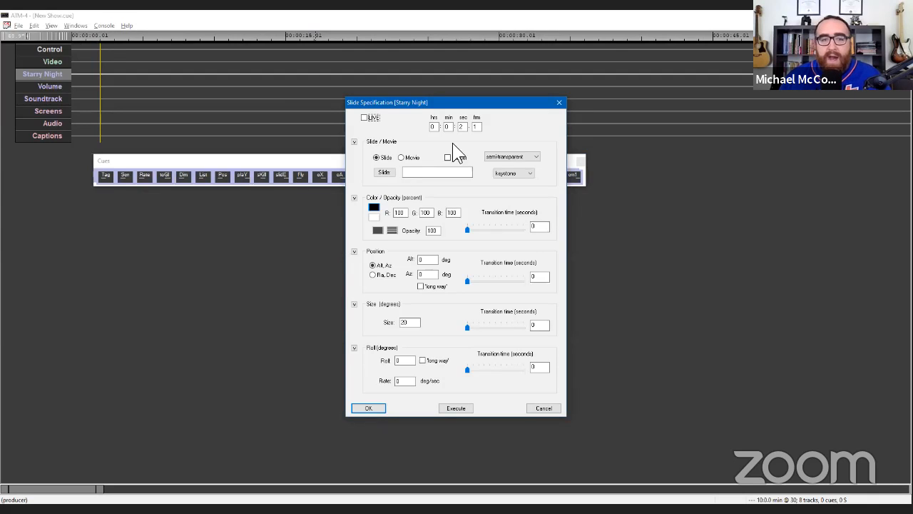
left_click_drag(416, 97, 400, 92)
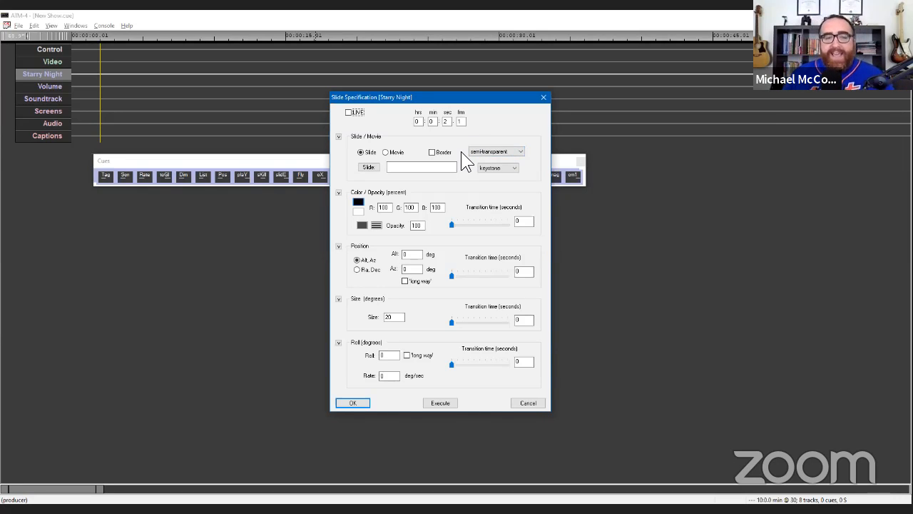
Examine the images available in the Slides folder of the slide picker and close it without choosing one.
left_click(369, 168)
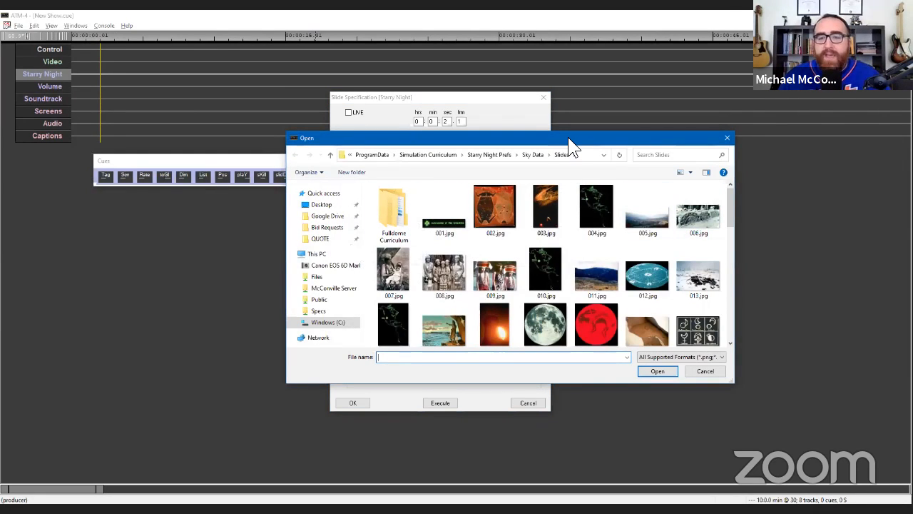
left_click_drag(572, 140, 486, 136)
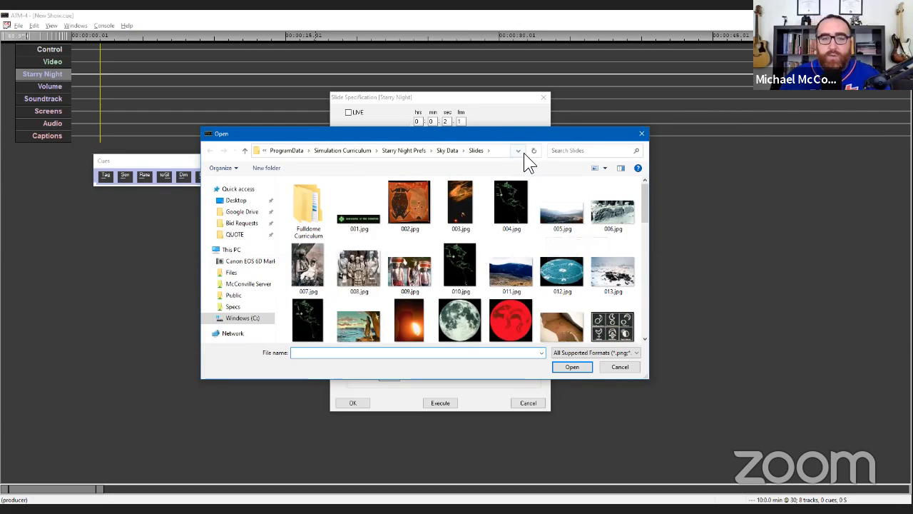
key("super+e")
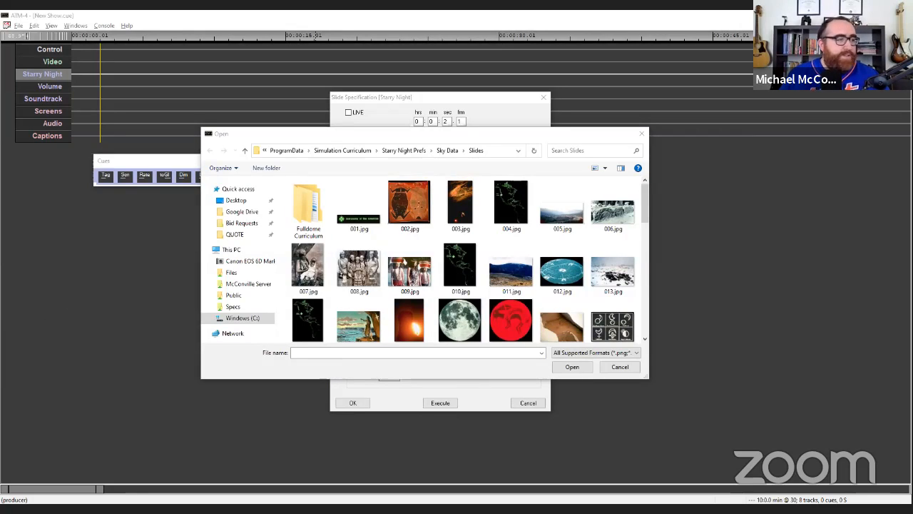
left_click(531, 175)
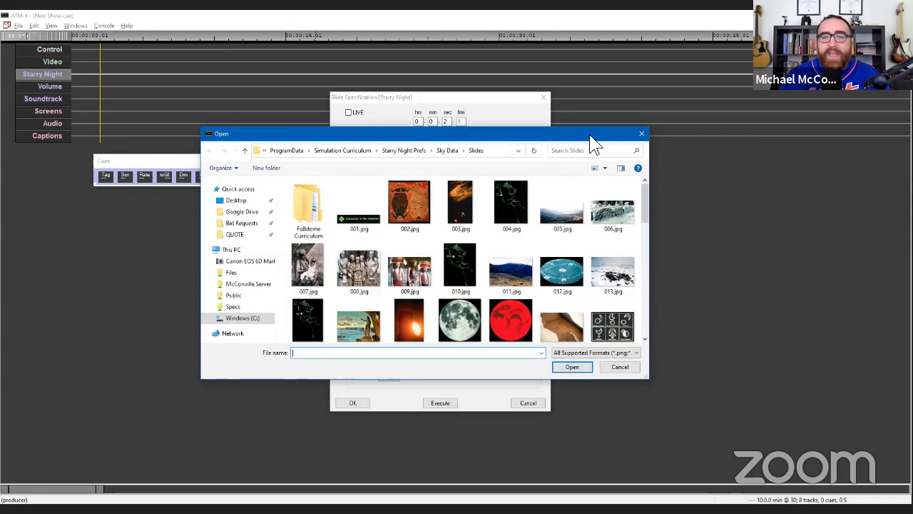
left_click_drag(577, 142, 606, 147)
scroll(538, 319, "down", 15)
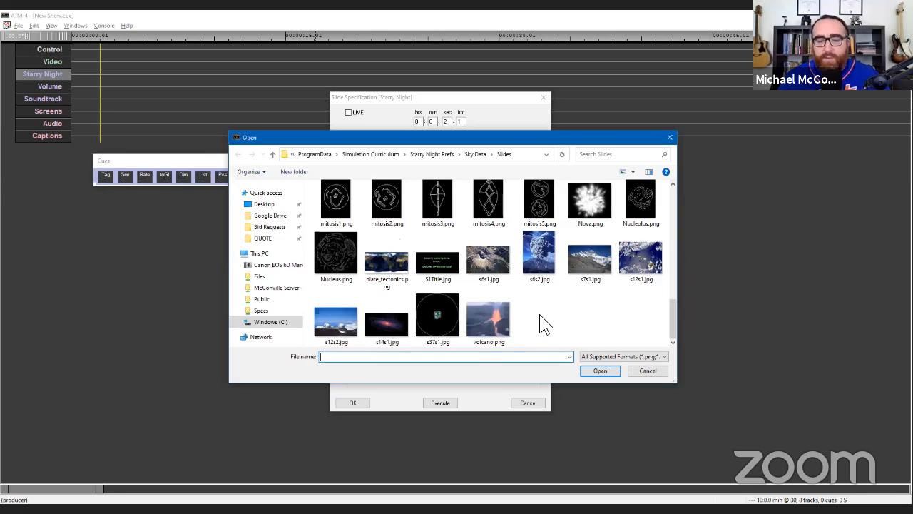
scroll(540, 321, "up", 10)
scroll(499, 284, "up", 5)
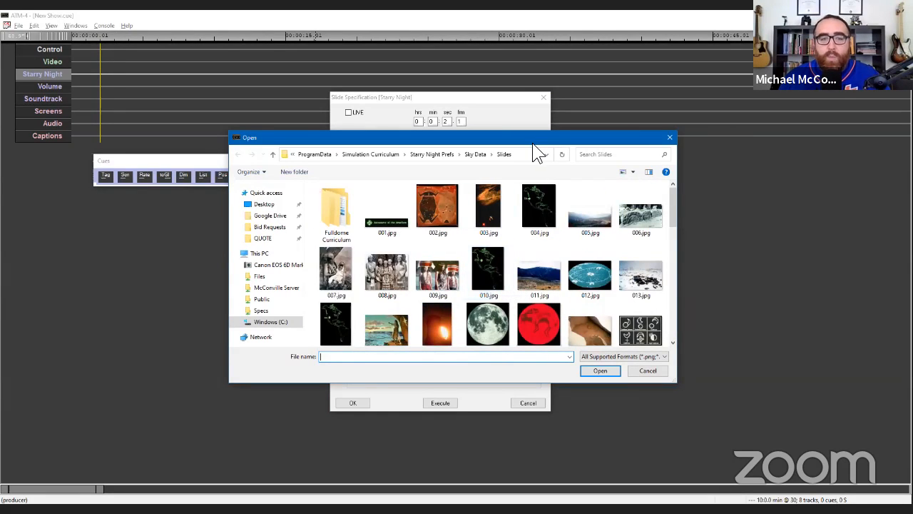
left_click(671, 167)
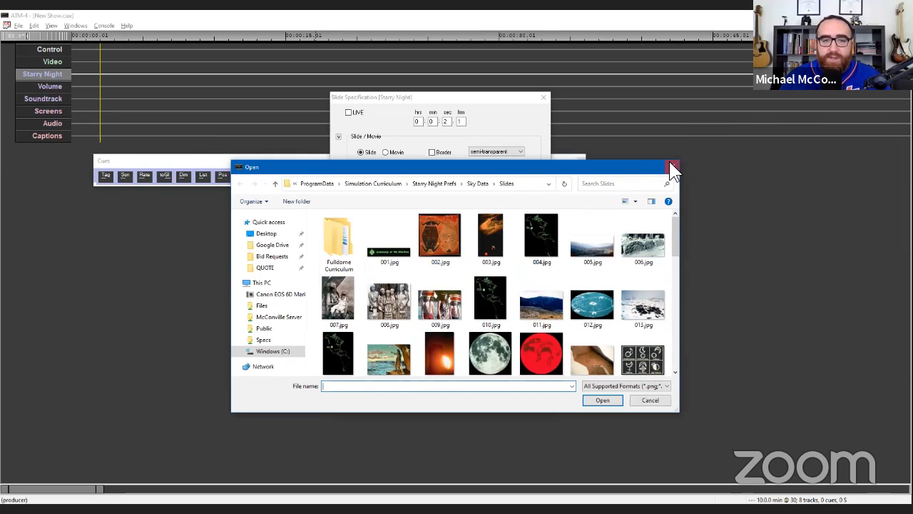
Load Comet Neowise 1024 close.jpg from the refreshed Slides folder as the cue's slide image.
left_click(369, 154)
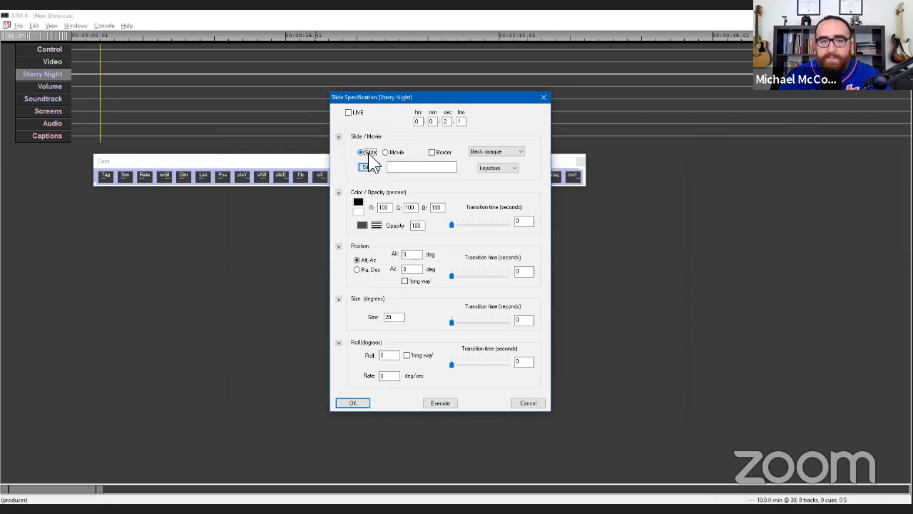
left_click(418, 167)
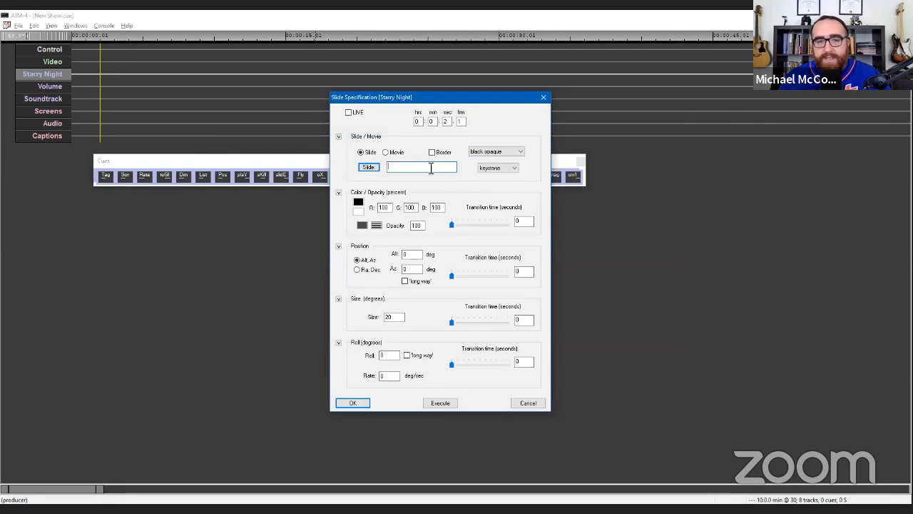
left_click(368, 169)
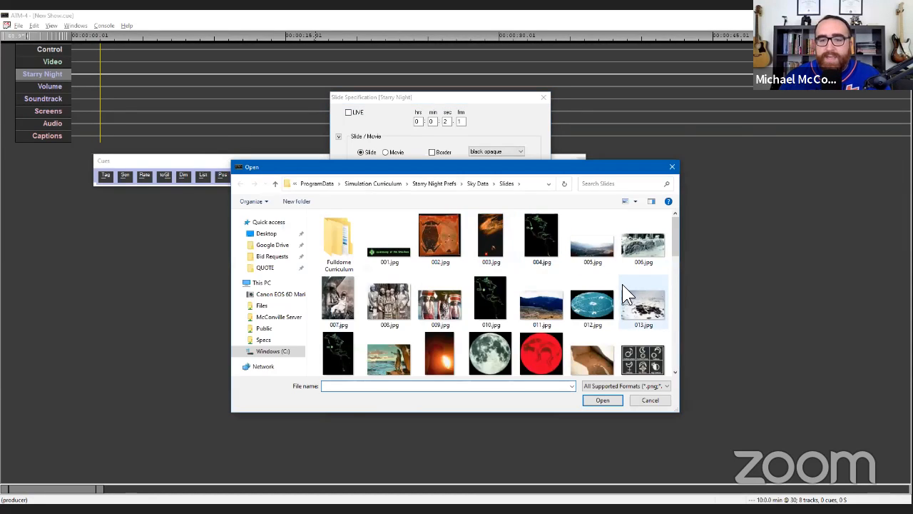
scroll(578, 291, "down", 3)
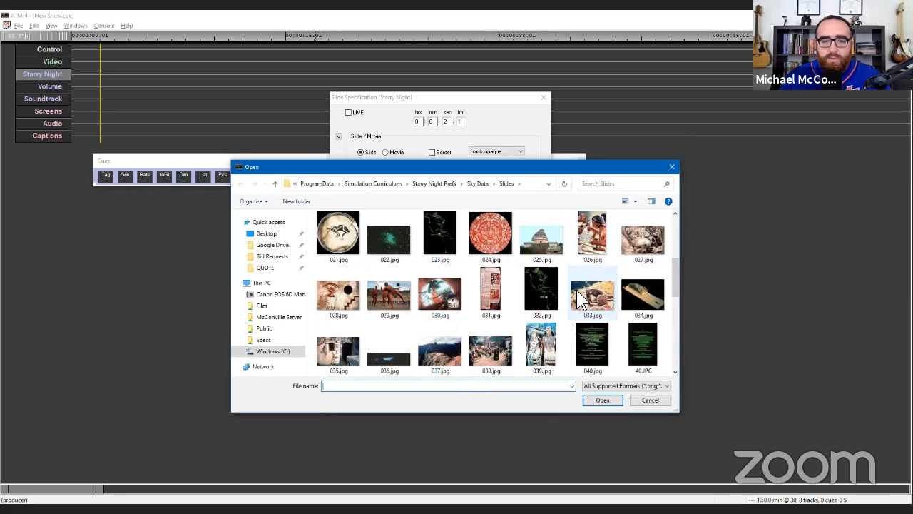
scroll(578, 289, "down", 5)
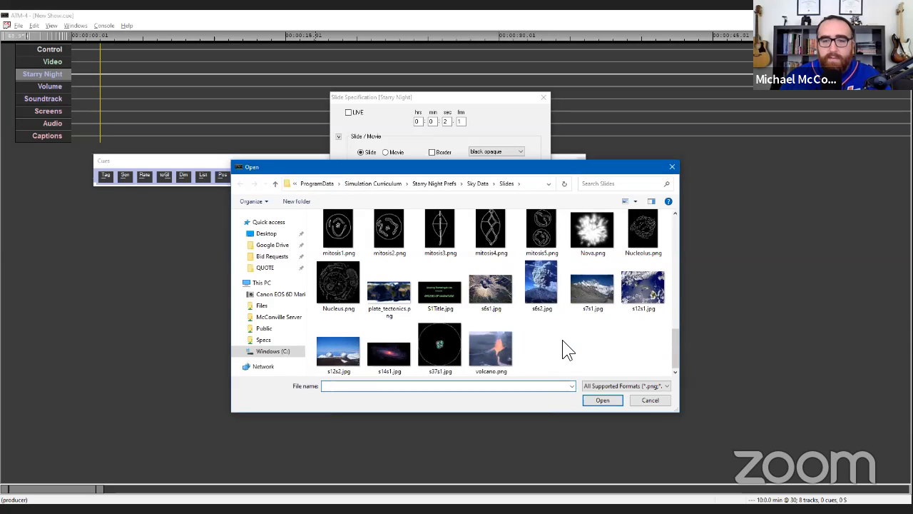
scroll(485, 324, "up", 5)
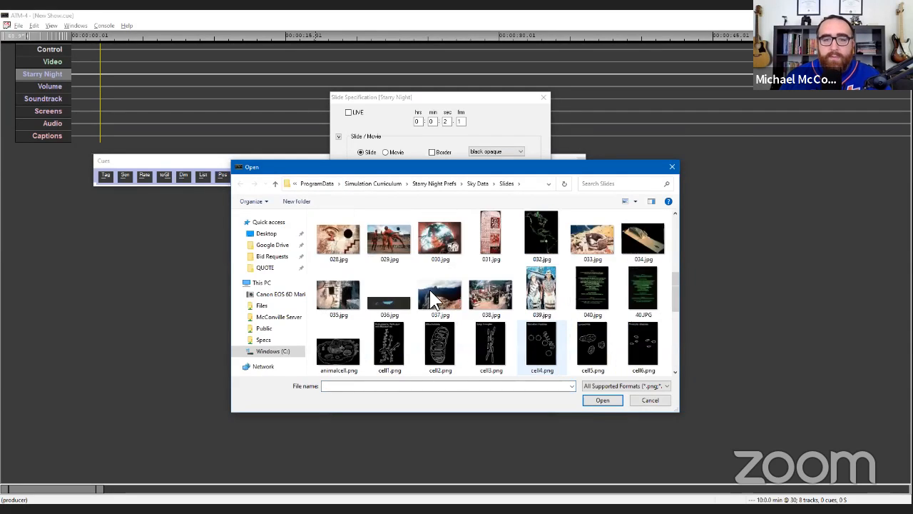
scroll(478, 321, "up", 4)
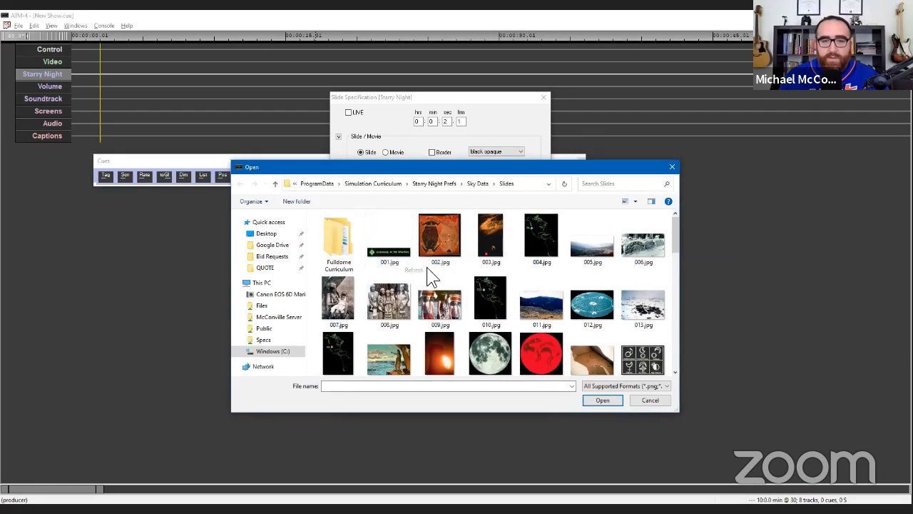
scroll(564, 312, "down", 1)
scroll(564, 313, "down", 15)
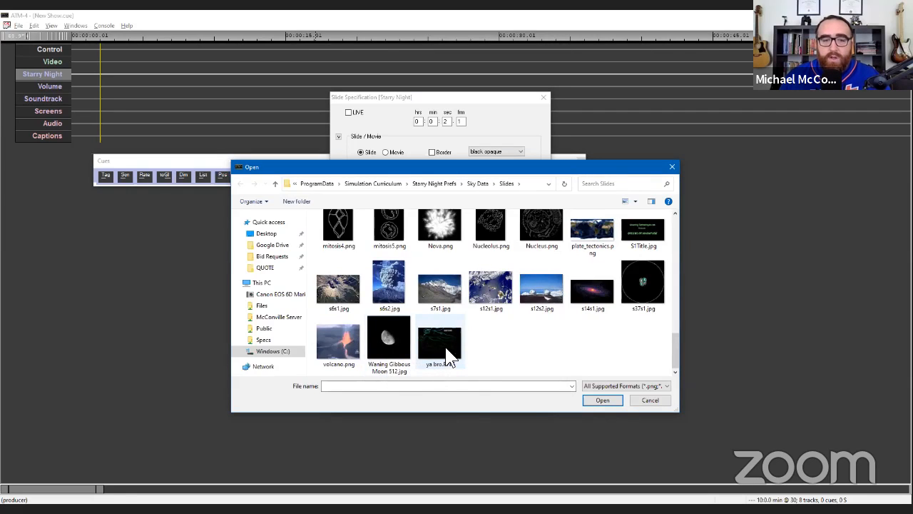
scroll(496, 357, "up", 1)
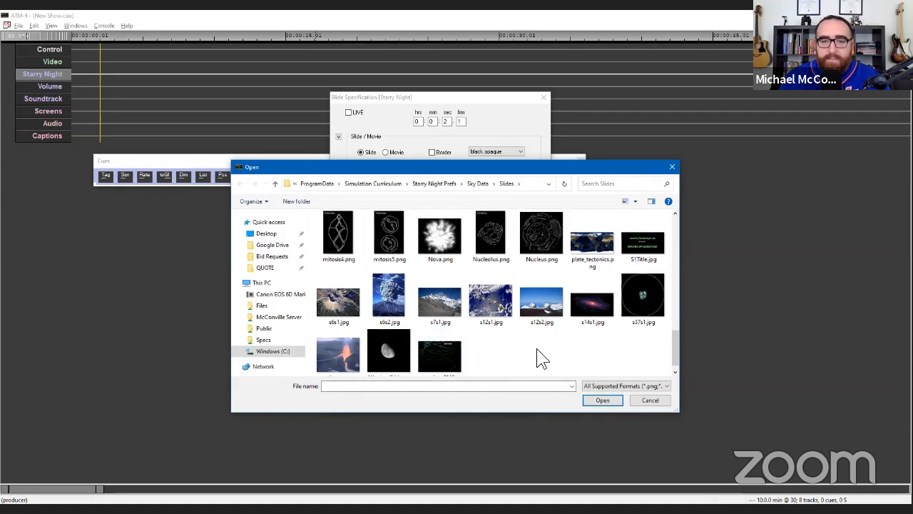
scroll(503, 362, "up", 3)
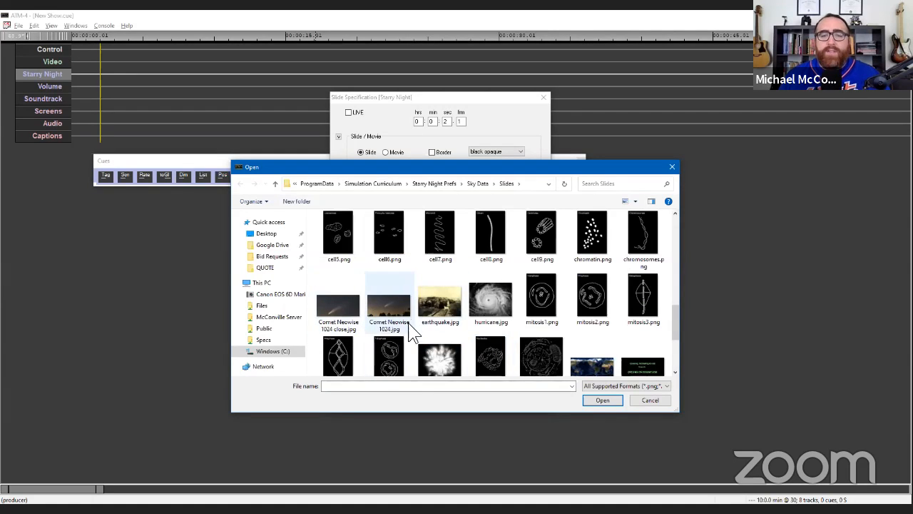
left_click(334, 305)
left_click(603, 400)
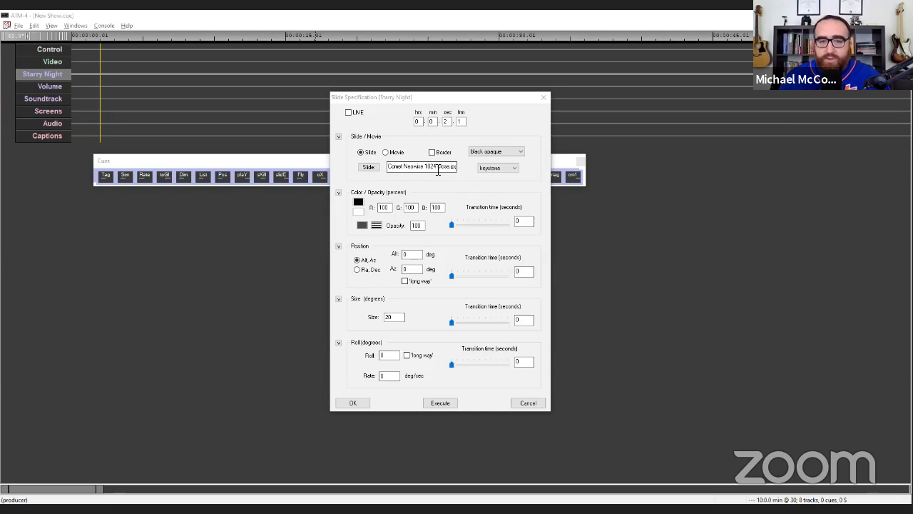
Keep the keystone option for the comet slide, enable LIVE mode and execute the cue.
left_click(514, 168)
left_click(513, 171)
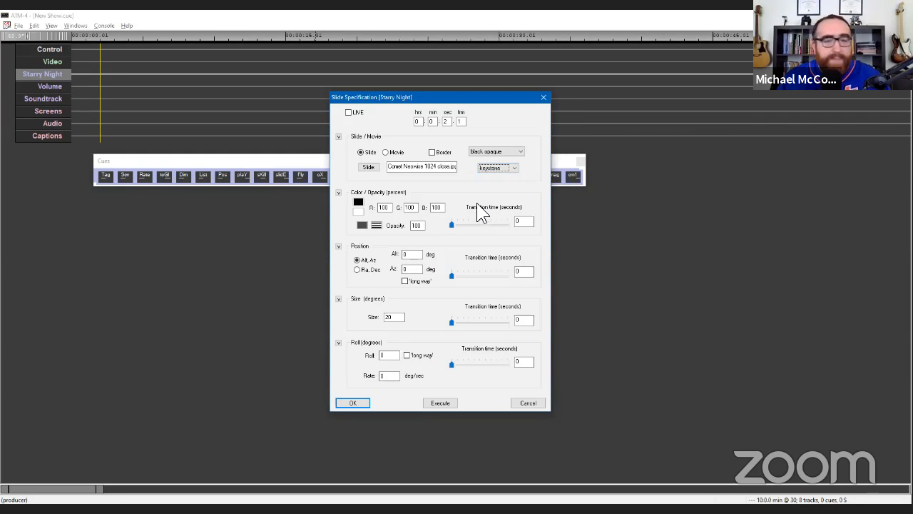
left_click(349, 113)
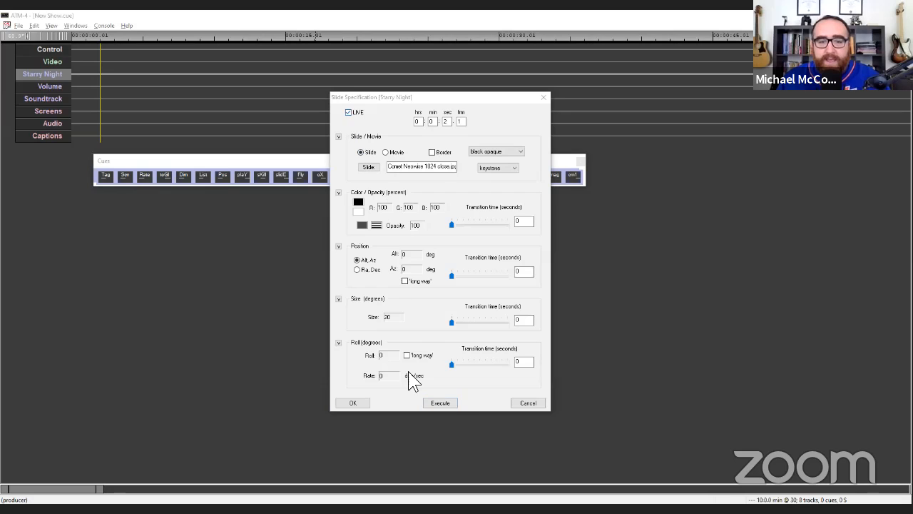
left_click(440, 403)
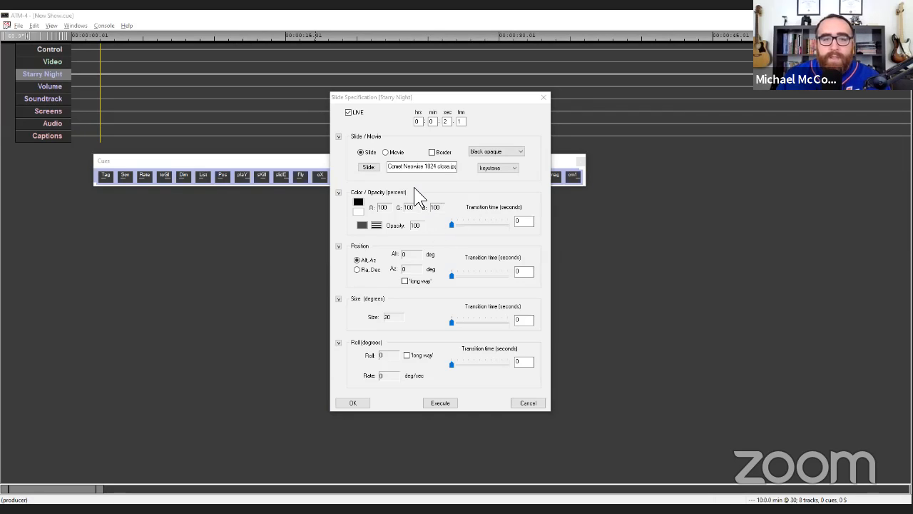
Try the opaque and transparent modes for the comet slide, settle on semi-transparent and execute the cue.
left_click(499, 152)
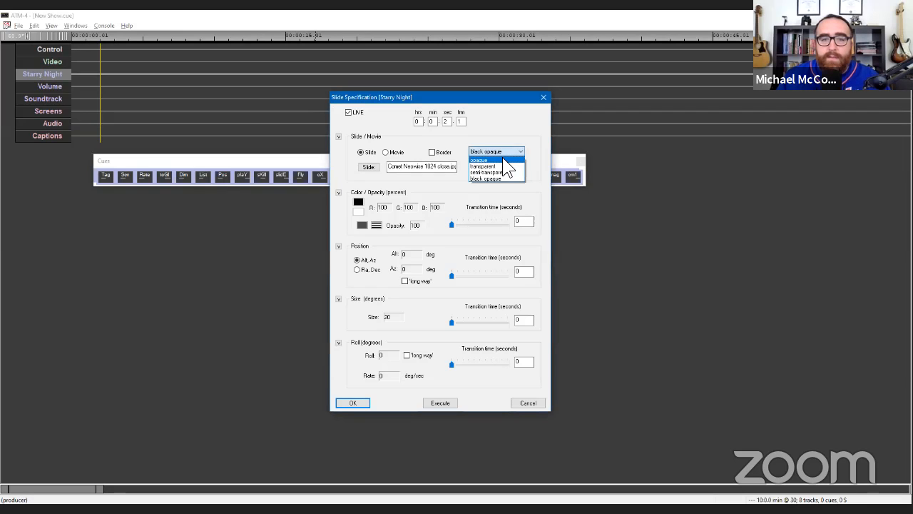
left_click(503, 158)
left_click(502, 152)
left_click(505, 166)
left_click(442, 404)
left_click(503, 152)
left_click(501, 173)
left_click(441, 404)
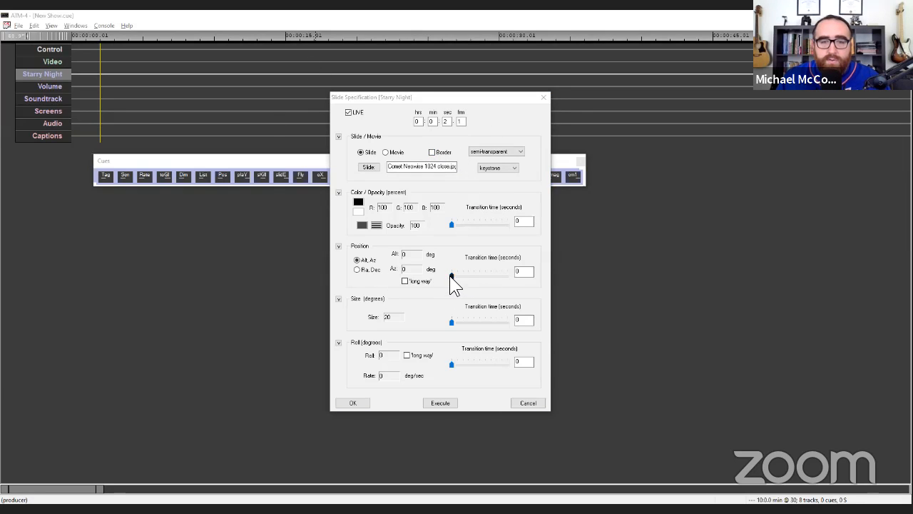
Set the comet slide's size to 36 degrees.
left_click(451, 275)
left_click(452, 322)
left_click(389, 317)
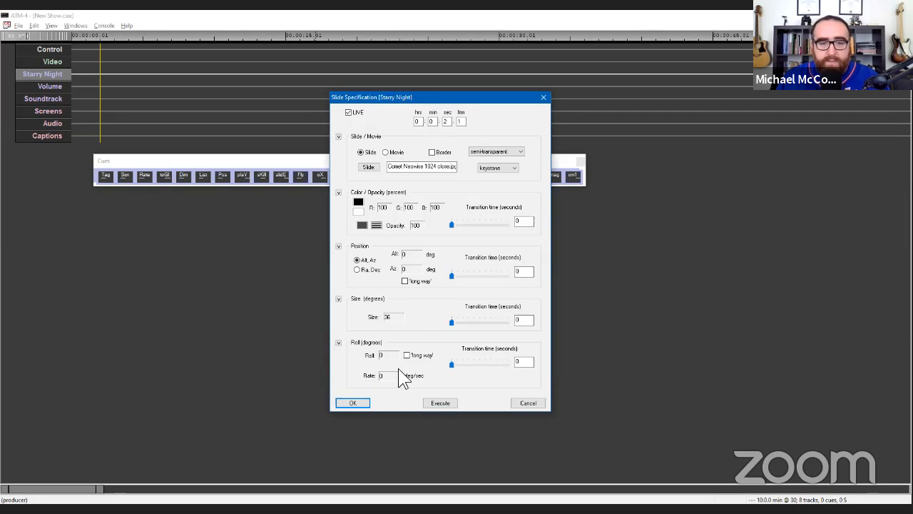
Switch LIVE off and on again, execute the comet slide and insert its cue on the Starry Night track.
left_click(354, 113)
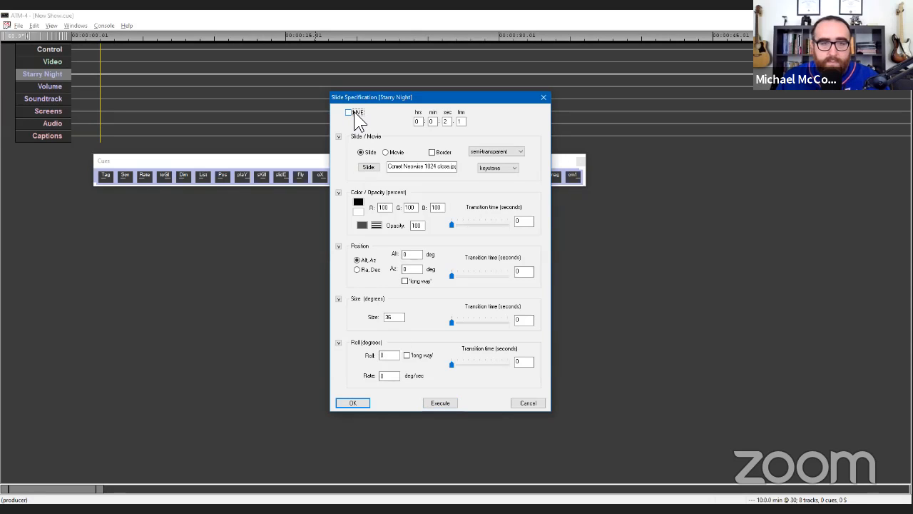
left_click(350, 113)
left_click(442, 402)
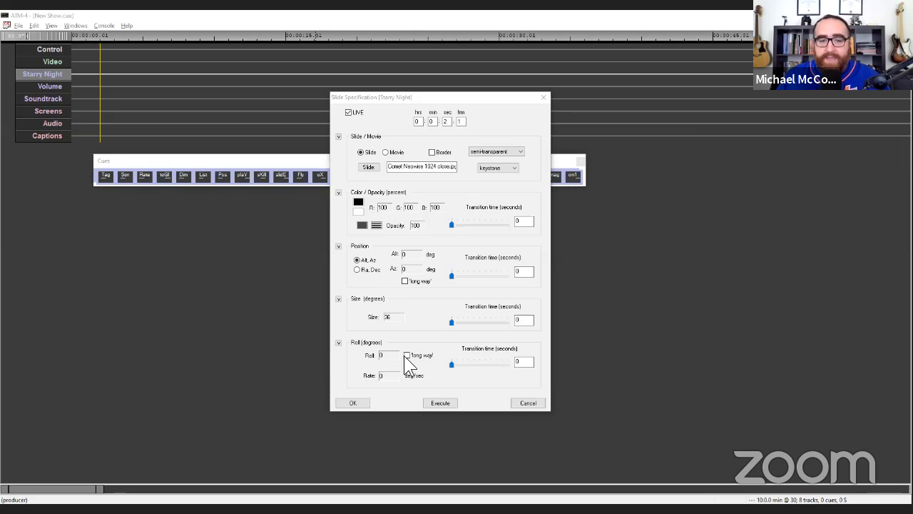
left_click(439, 403)
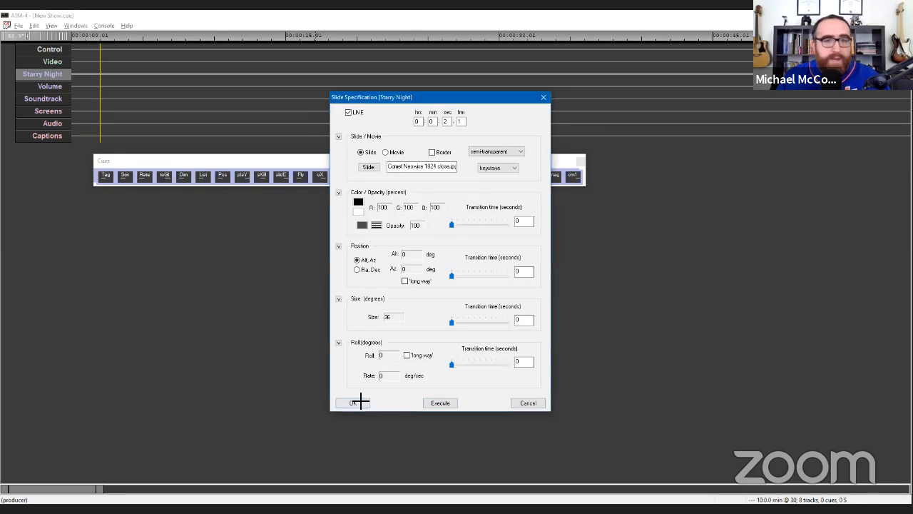
left_click(355, 402)
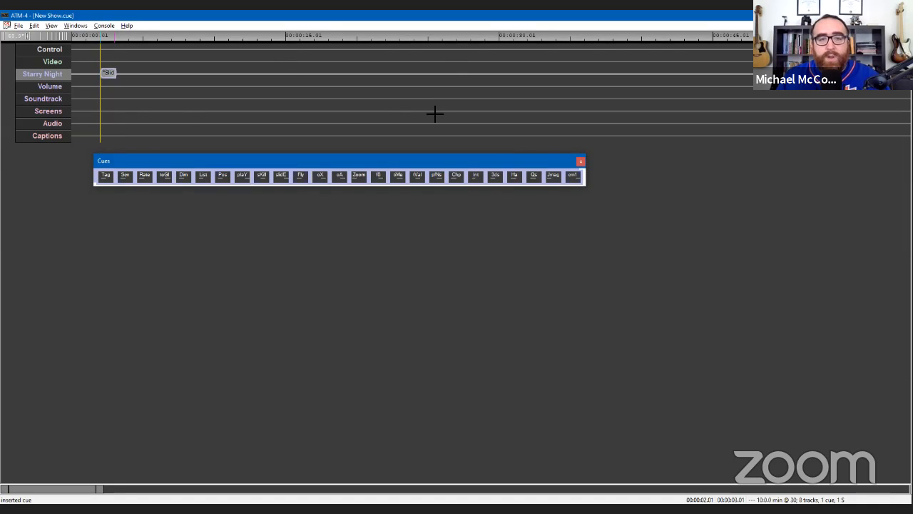
left_click_drag(499, 163, 535, 180)
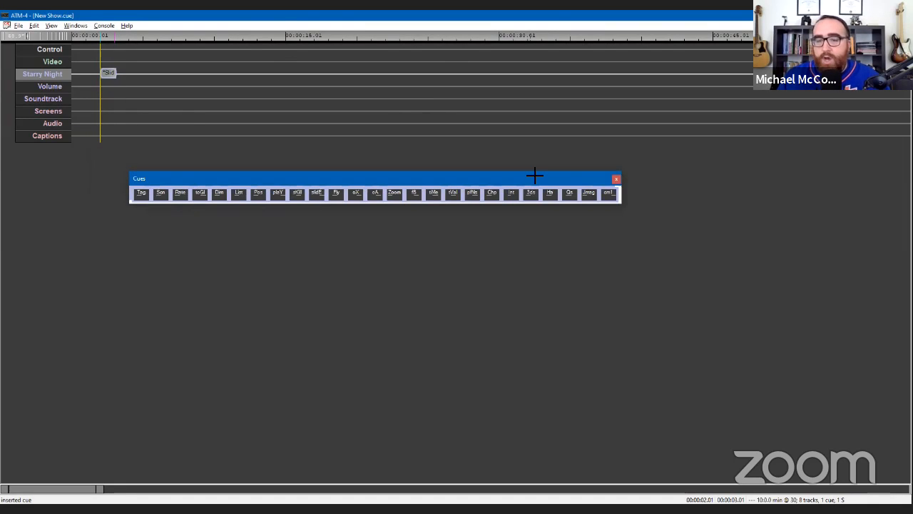